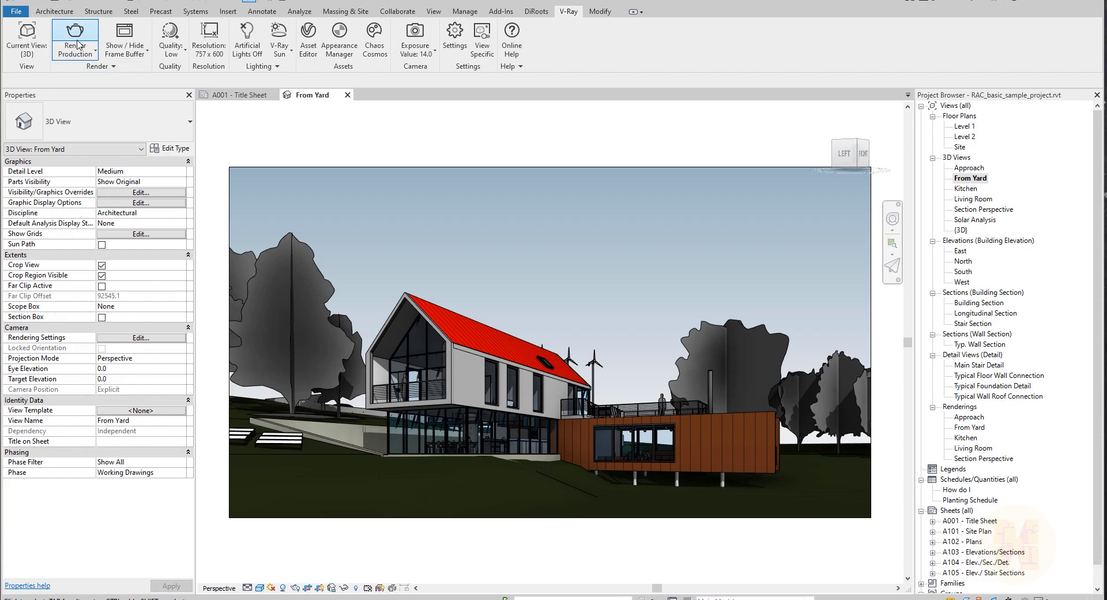
Start an interactive render of the From Yard view and inspect the house's glazed gable up close in the frame buffer
{"action": "left_click", "coordinate": [77, 58]}
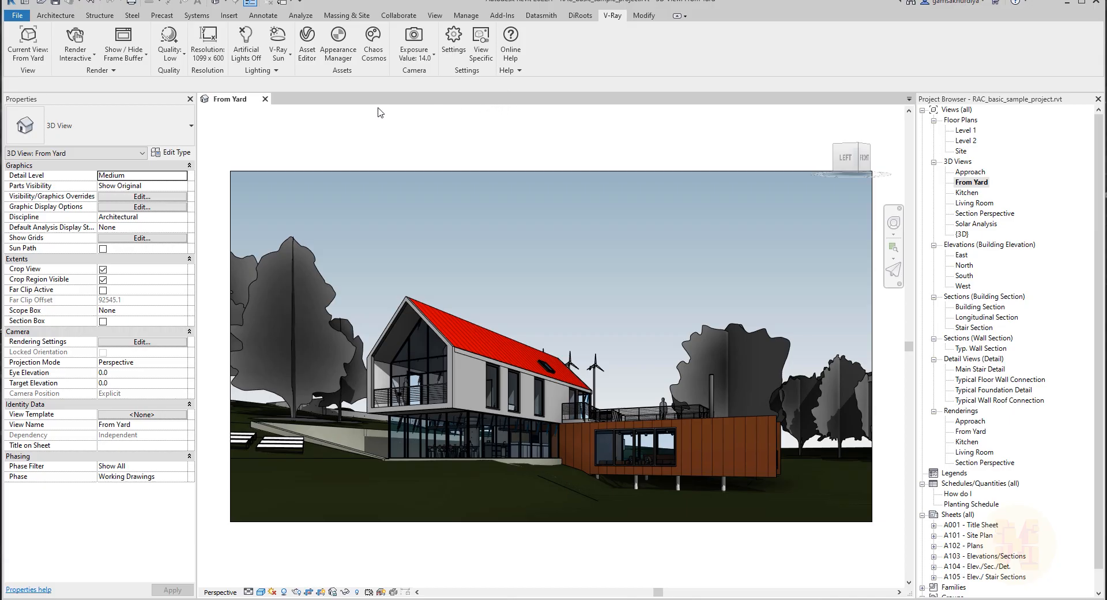
{"action": "left_click", "coordinate": [80, 38]}
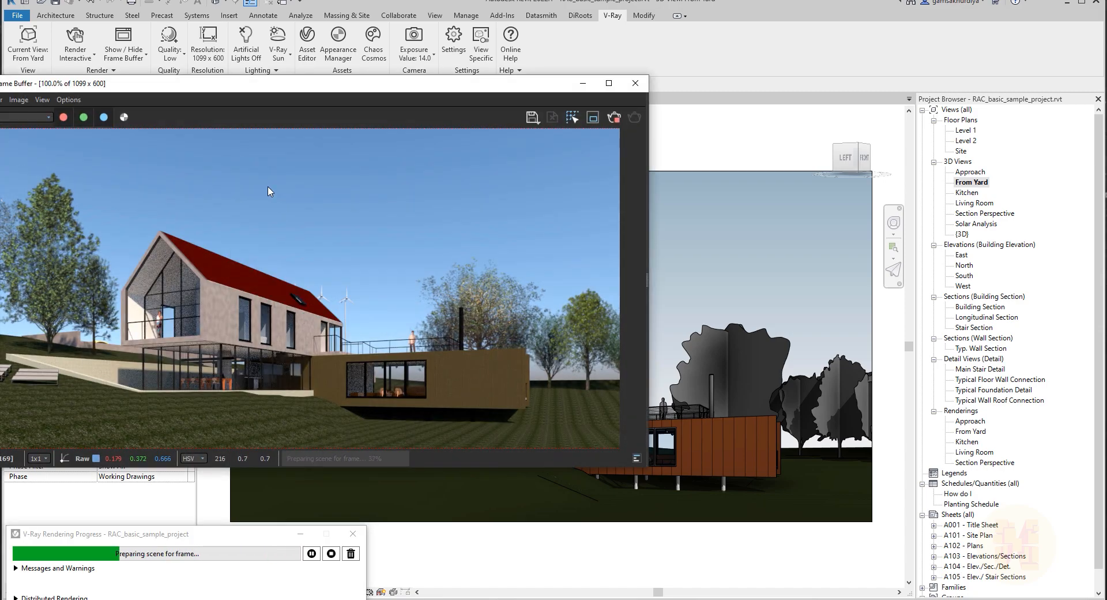
{"action": "left_click_drag", "start_coordinate": [206, 83], "coordinate": [471, 102]}
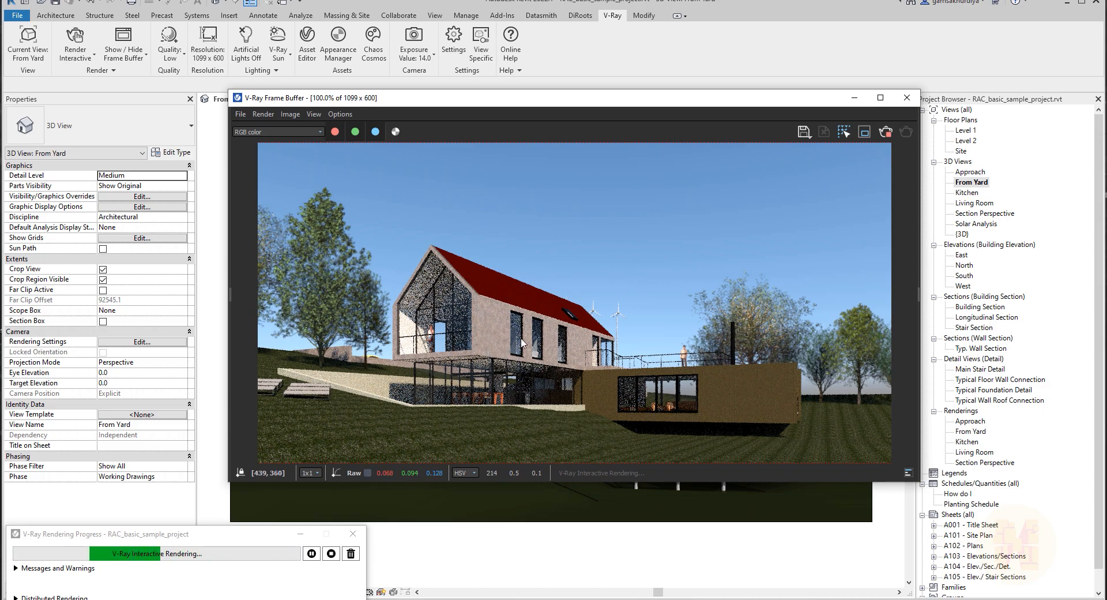
{"action": "left_click_drag", "start_coordinate": [497, 101], "coordinate": [463, 96]}
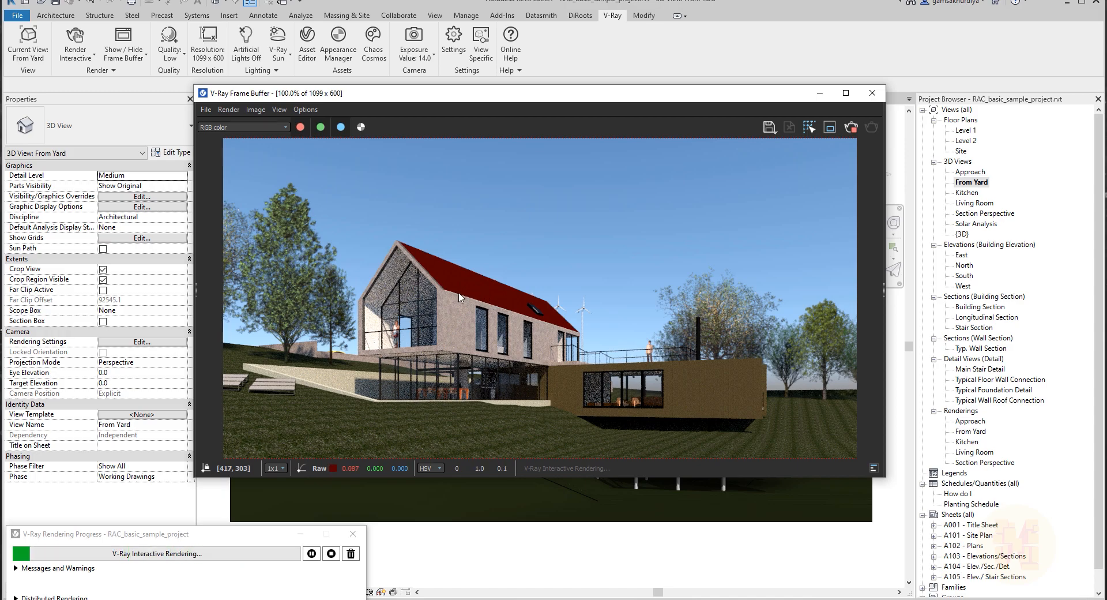
{"action": "scroll", "coordinate": [384, 299], "scroll_direction": "up", "scroll_amount": 5}
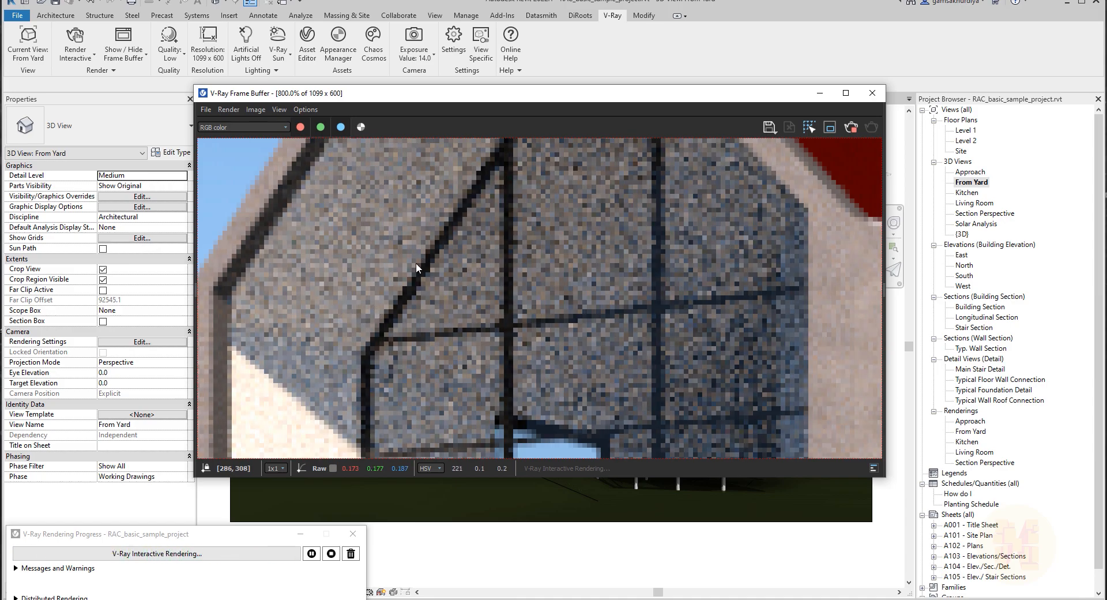
{"action": "scroll", "coordinate": [416, 261], "scroll_direction": "down", "scroll_amount": 3}
{"action": "scroll", "coordinate": [423, 282], "scroll_direction": "up", "scroll_amount": 1}
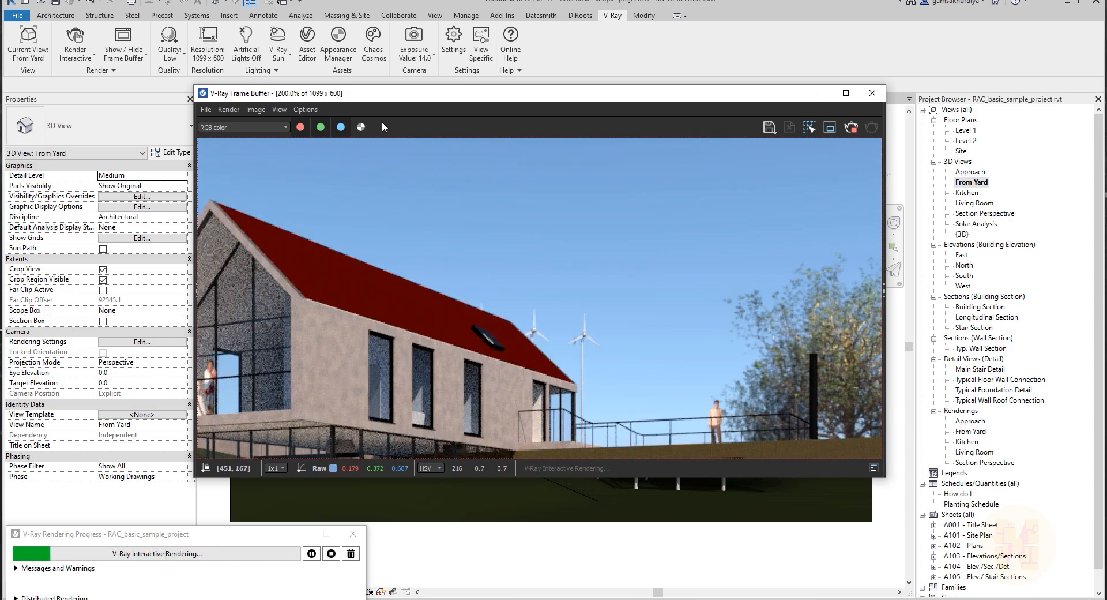
Delete the house's red roof together with the dependent curtain wall elements while the interactive render is running
{"action": "left_click_drag", "start_coordinate": [363, 97], "coordinate": [665, 128]}
{"action": "left_click", "coordinate": [456, 330]}
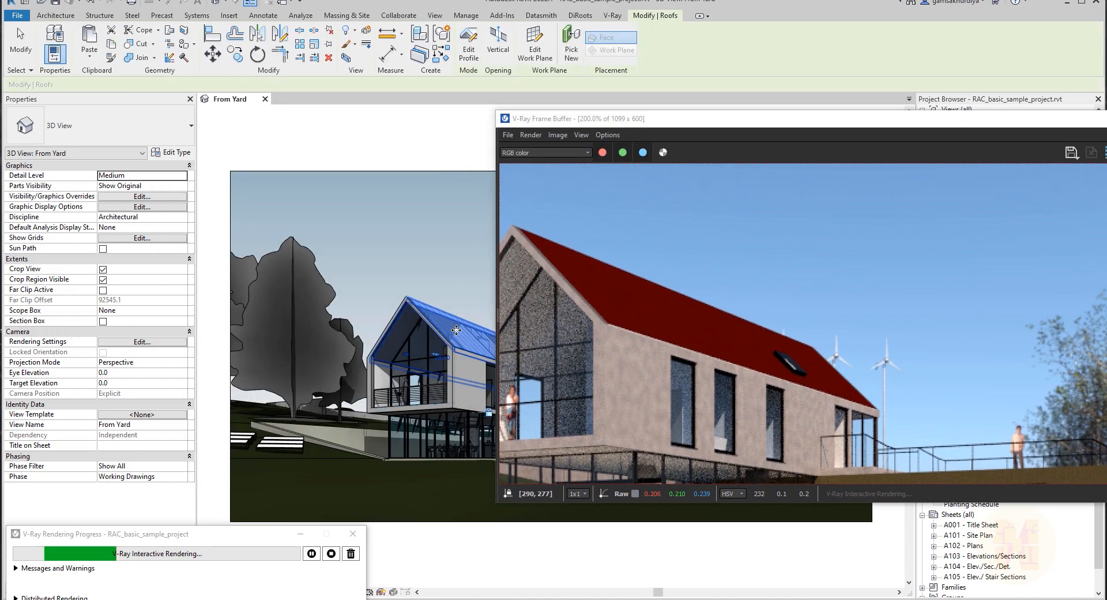
{"action": "key", "text": "Delete"}
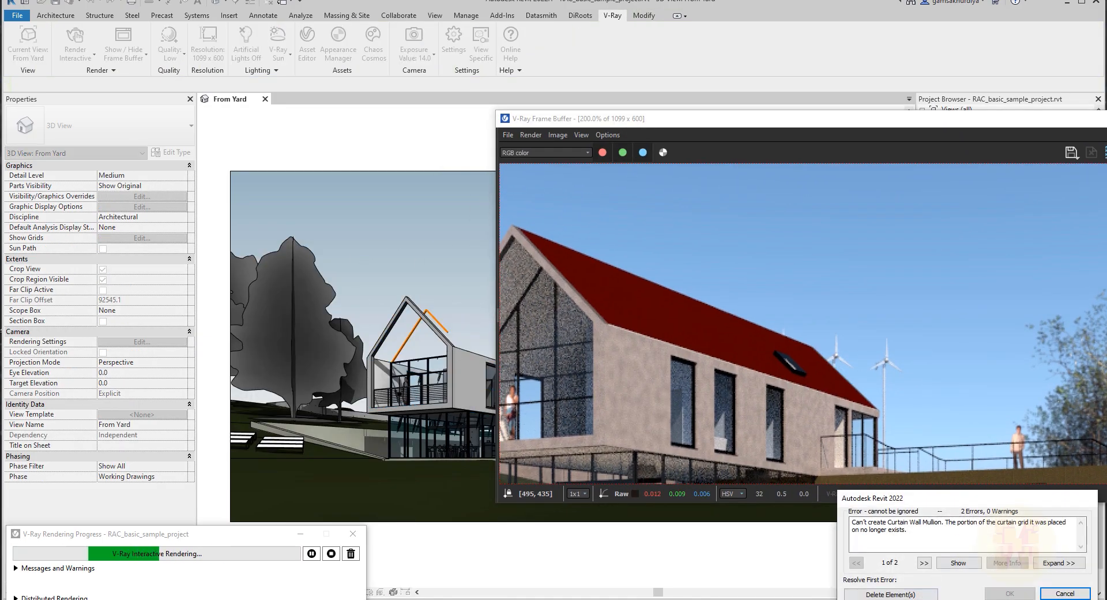
{"action": "left_click", "coordinate": [894, 594]}
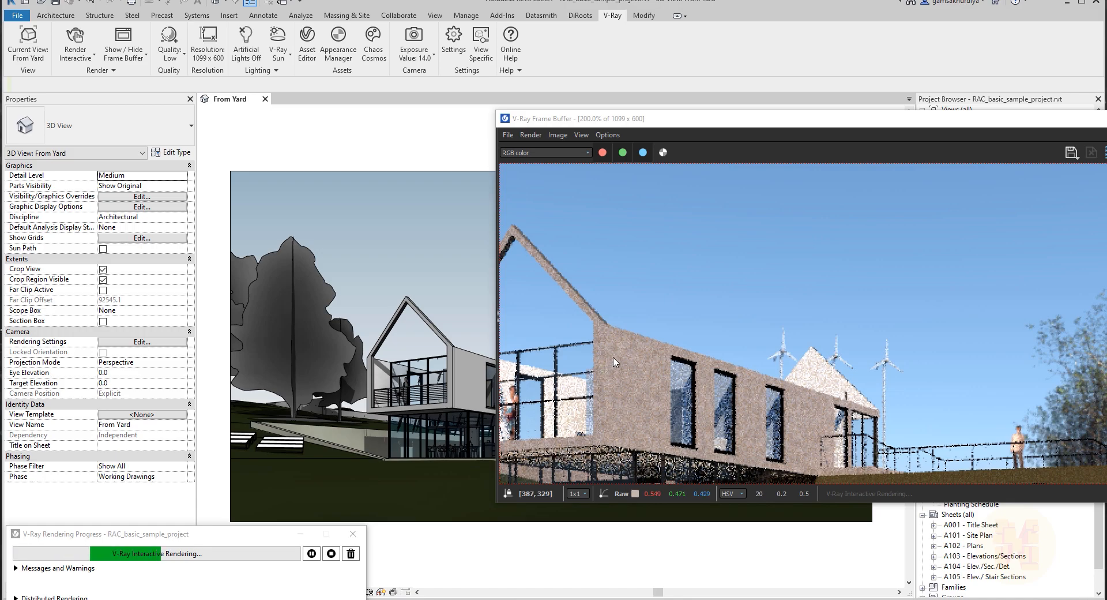
{"action": "scroll", "coordinate": [595, 372], "scroll_direction": "down", "scroll_amount": 1}
{"action": "left_click_drag", "start_coordinate": [677, 123], "coordinate": [392, 94]}
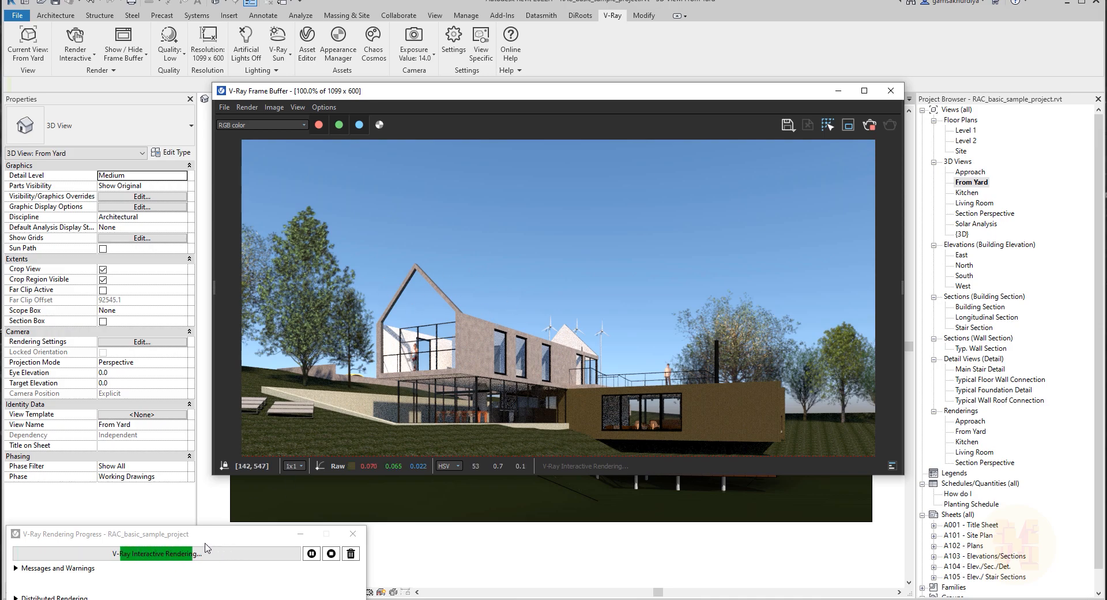
Undo the roof deletion, keeping the model view and the interactive render side by side
{"action": "left_click_drag", "start_coordinate": [214, 534], "coordinate": [285, 506]}
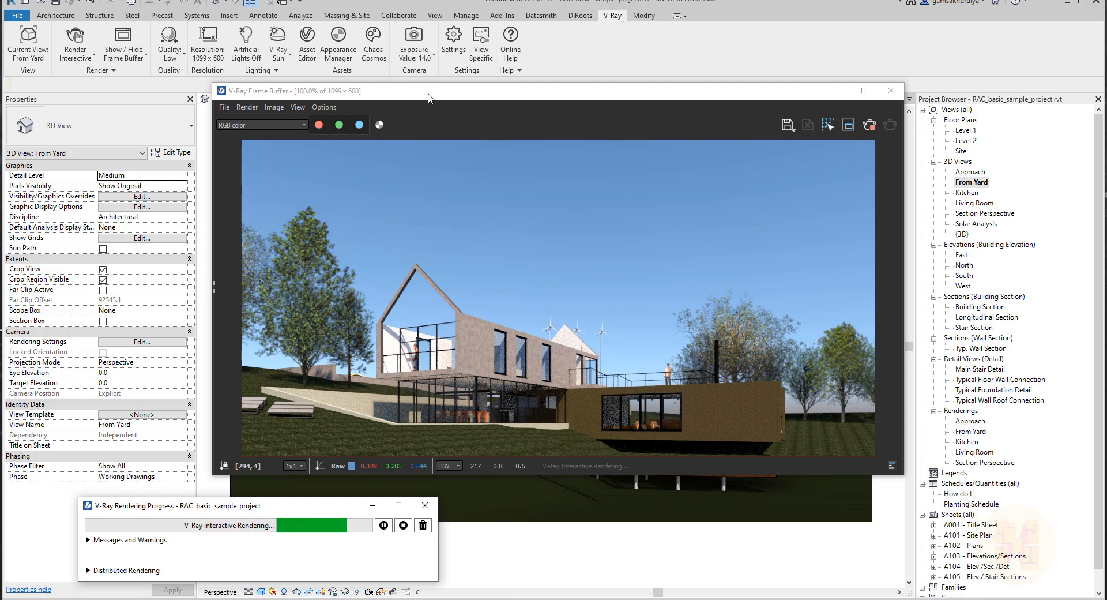
{"action": "left_click_drag", "start_coordinate": [428, 97], "coordinate": [634, 108]}
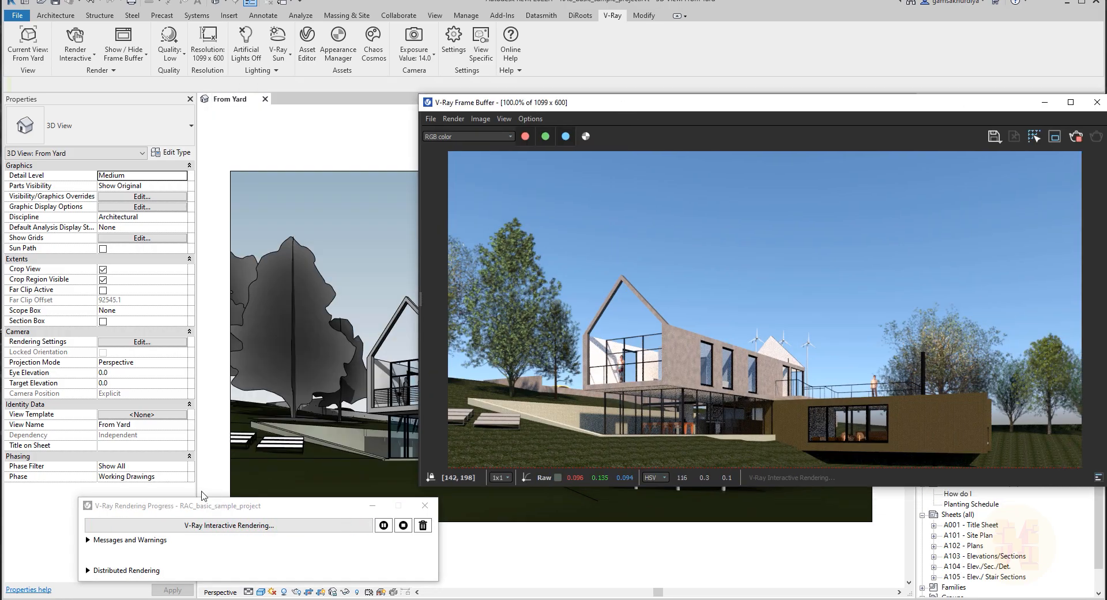
{"action": "left_click", "coordinate": [372, 246]}
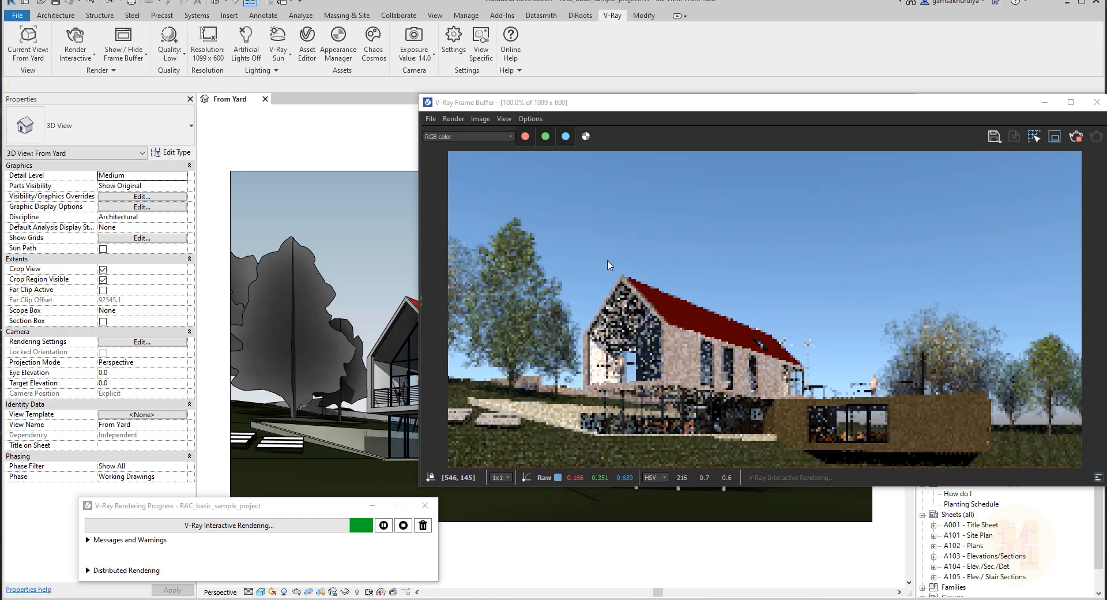
{"action": "left_click_drag", "start_coordinate": [615, 108], "coordinate": [362, 110]}
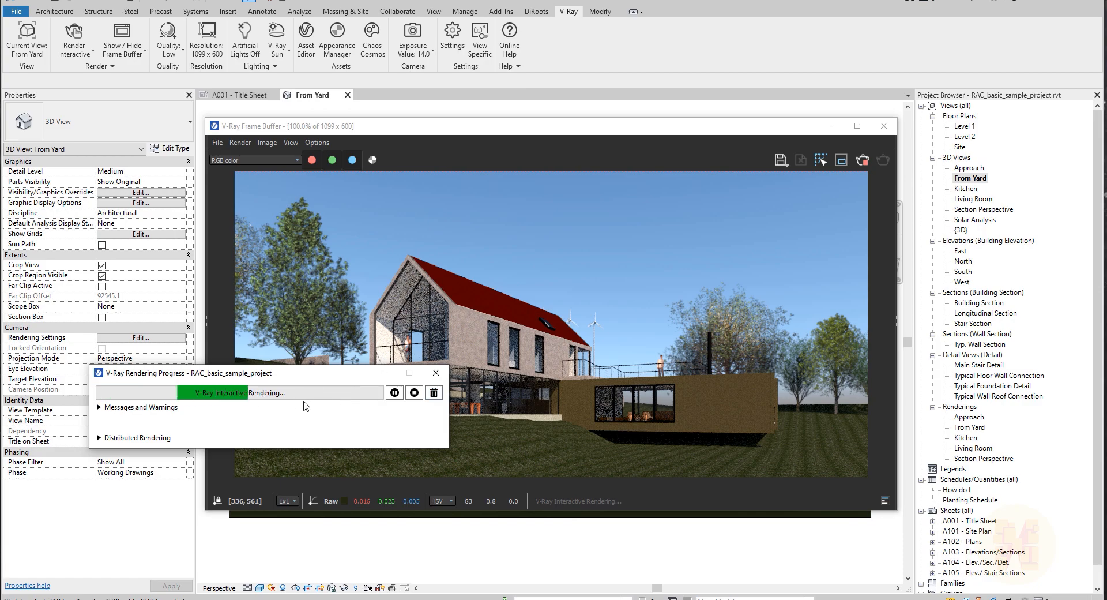
Close the rendering progress window and expand the layer controls of the V-Ray Frame Buffer
{"action": "left_click", "coordinate": [437, 375]}
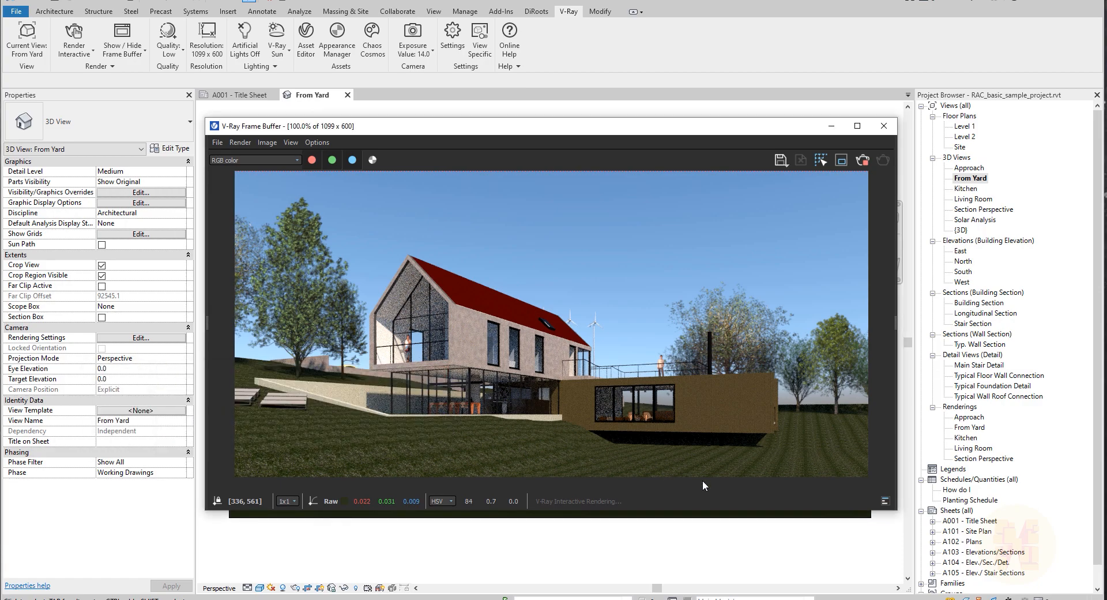
{"action": "left_click", "coordinate": [886, 501]}
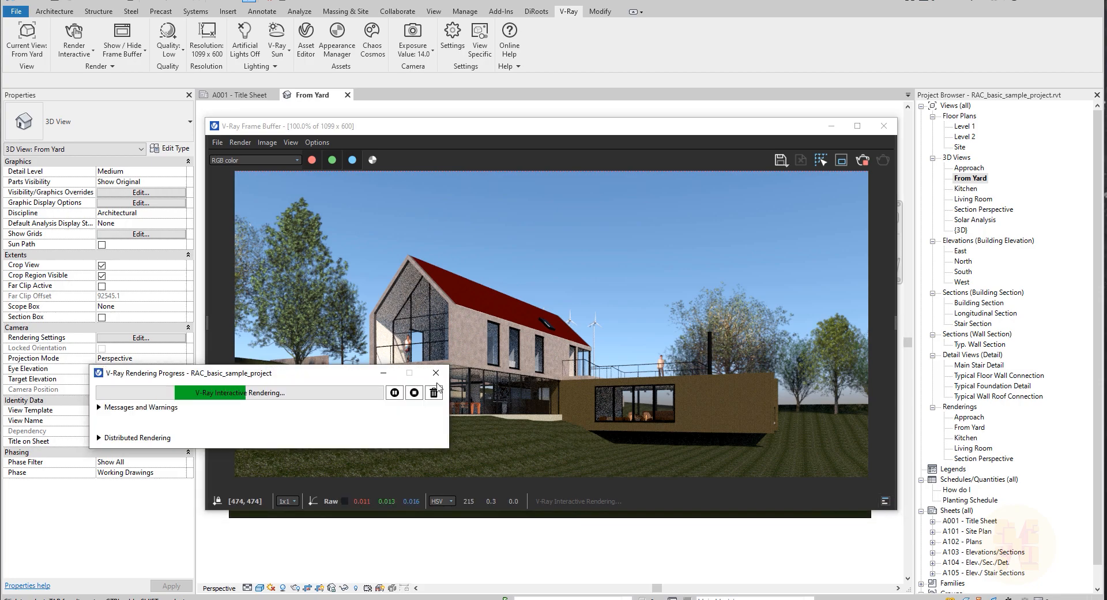
{"action": "left_click", "coordinate": [885, 499]}
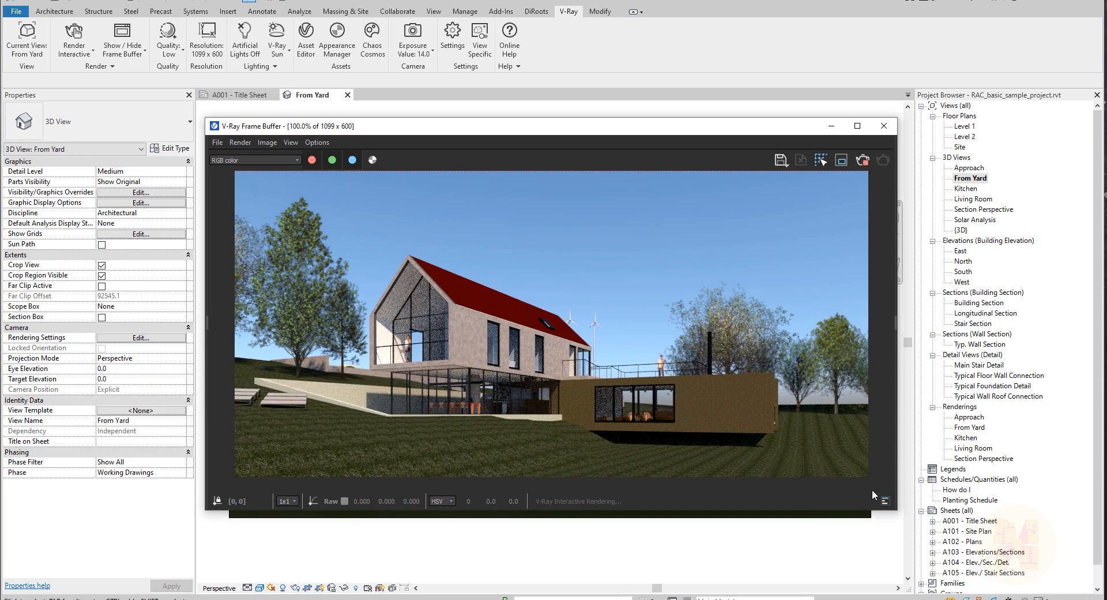
{"action": "left_click_drag", "start_coordinate": [673, 127], "coordinate": [679, 116]}
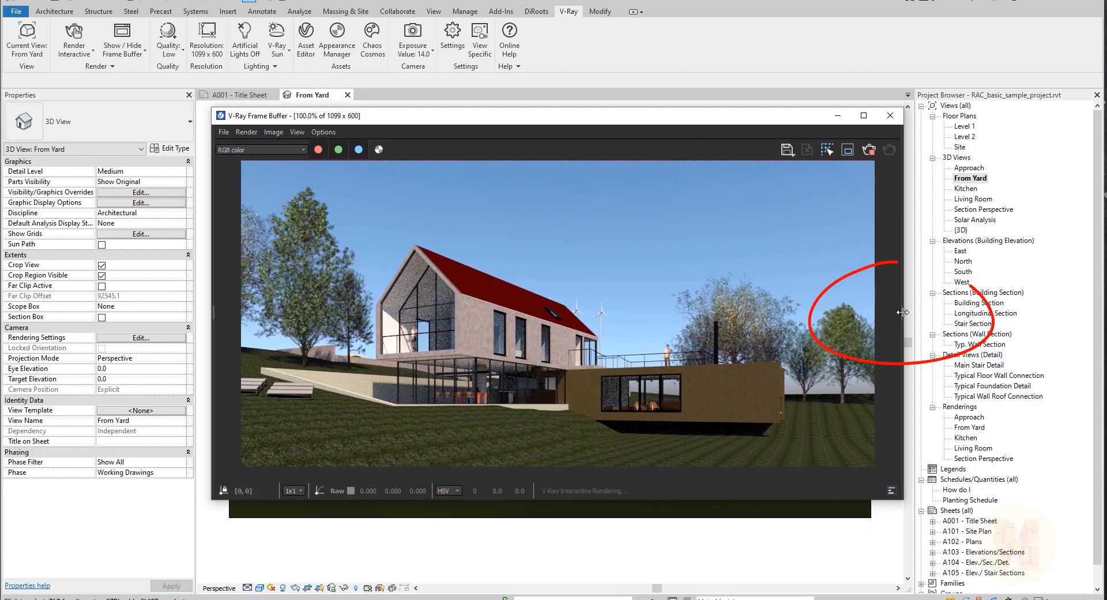
{"action": "left_click_drag", "start_coordinate": [863, 319], "coordinate": [744, 312]}
Set the Display Correction layer to Gamma 2.2 with an exposure of 0.476, and look through the correction layer types on offer
{"action": "left_click", "coordinate": [811, 177]}
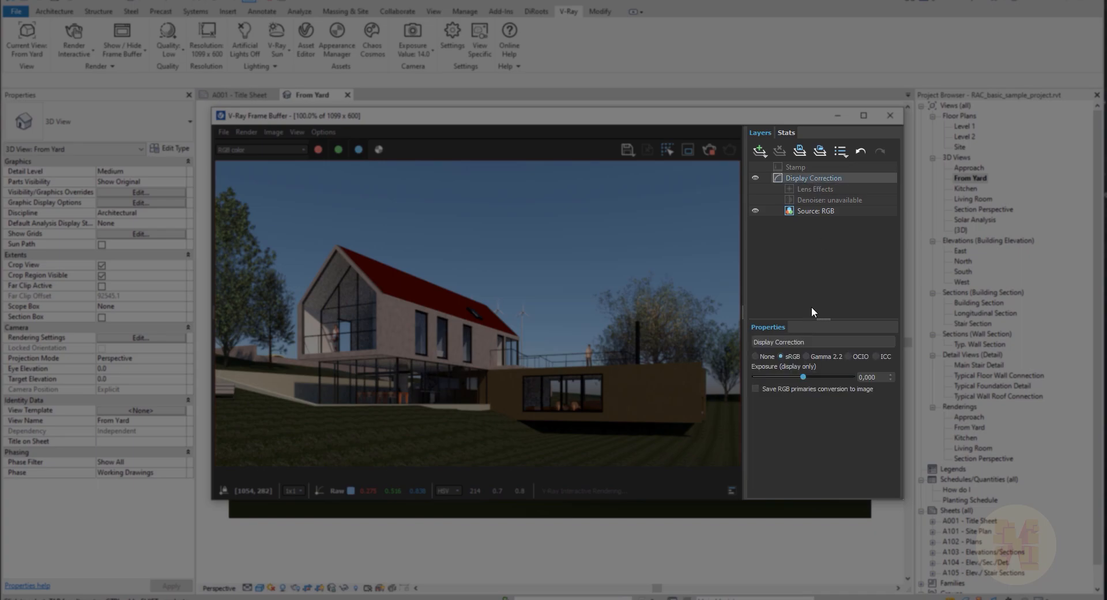
{"action": "left_click_drag", "start_coordinate": [804, 374], "coordinate": [811, 376]}
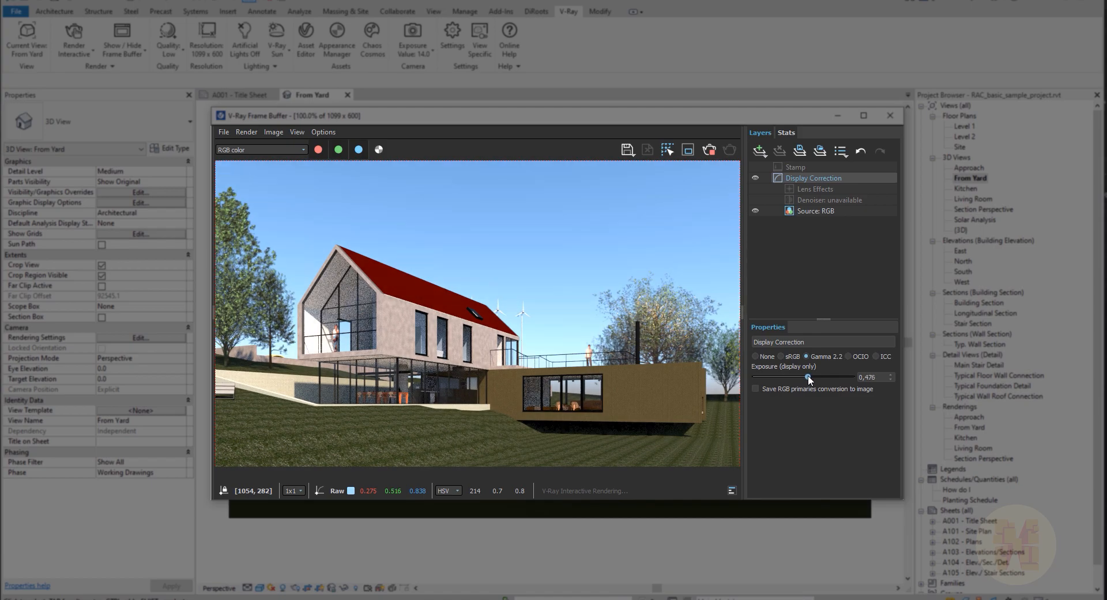
{"action": "left_click", "coordinate": [759, 151]}
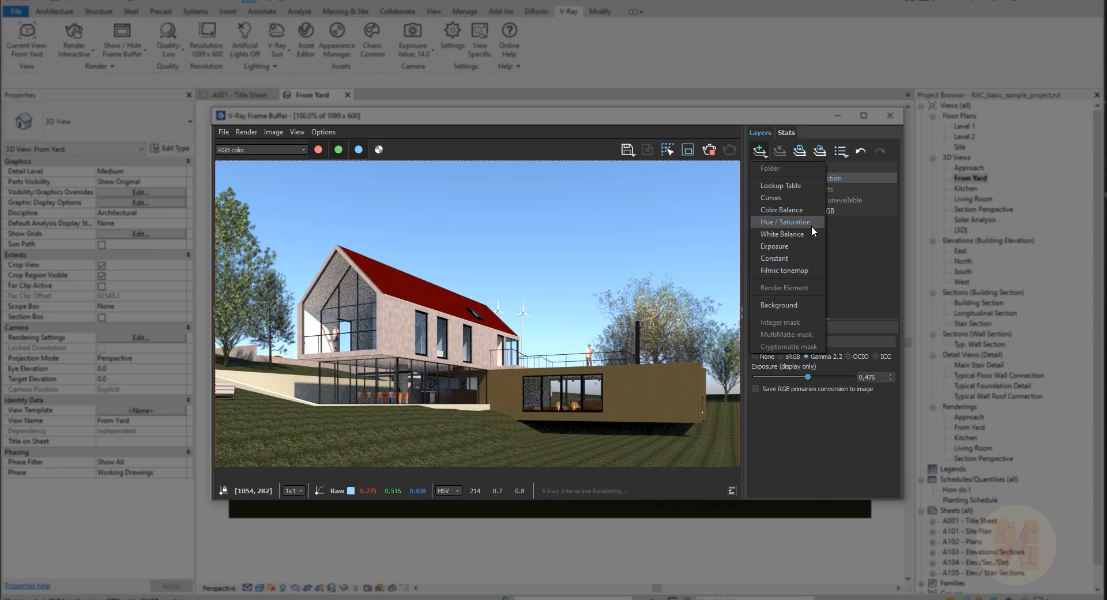
{"action": "left_click", "coordinate": [843, 255]}
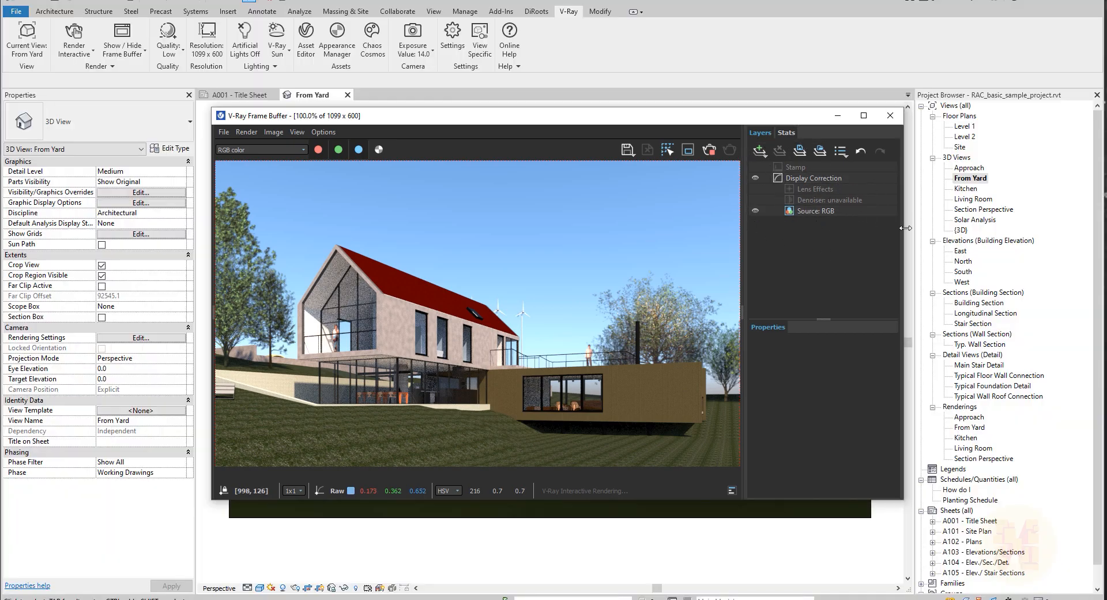
Reveal the frame buffer's render history, and close the frame buffer after collapsing its history and layer areas
{"action": "left_click_drag", "start_coordinate": [904, 231], "coordinate": [974, 222]}
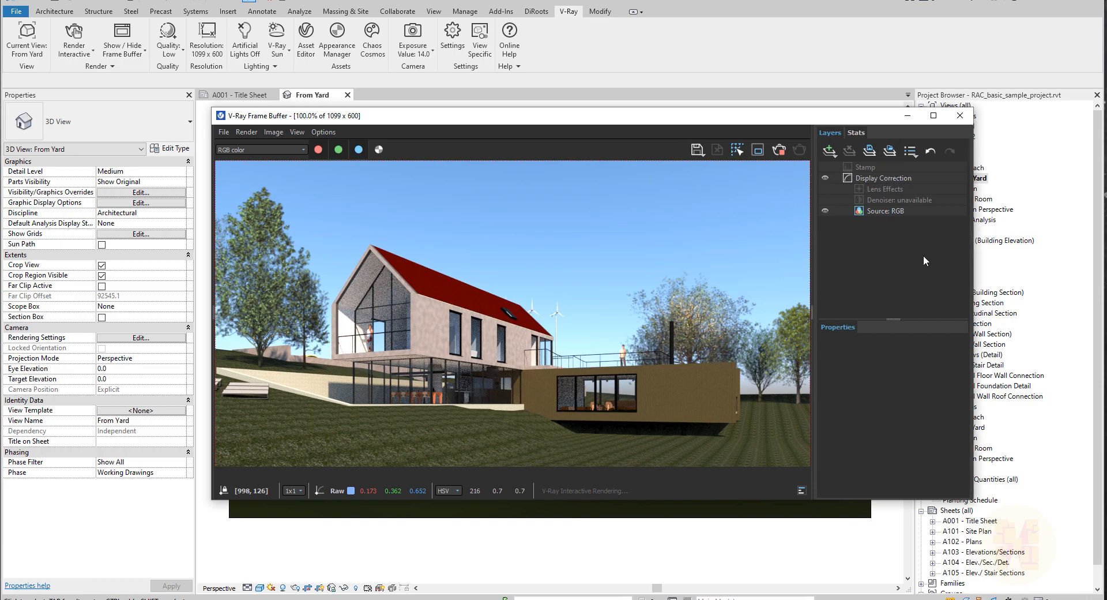
{"action": "mouse_move", "coordinate": [212, 316]}
{"action": "left_mouse_down"}
{"action": "mouse_move", "coordinate": [196, 312]}
{"action": "mouse_move", "coordinate": [325, 323]}
{"action": "left_mouse_up"}
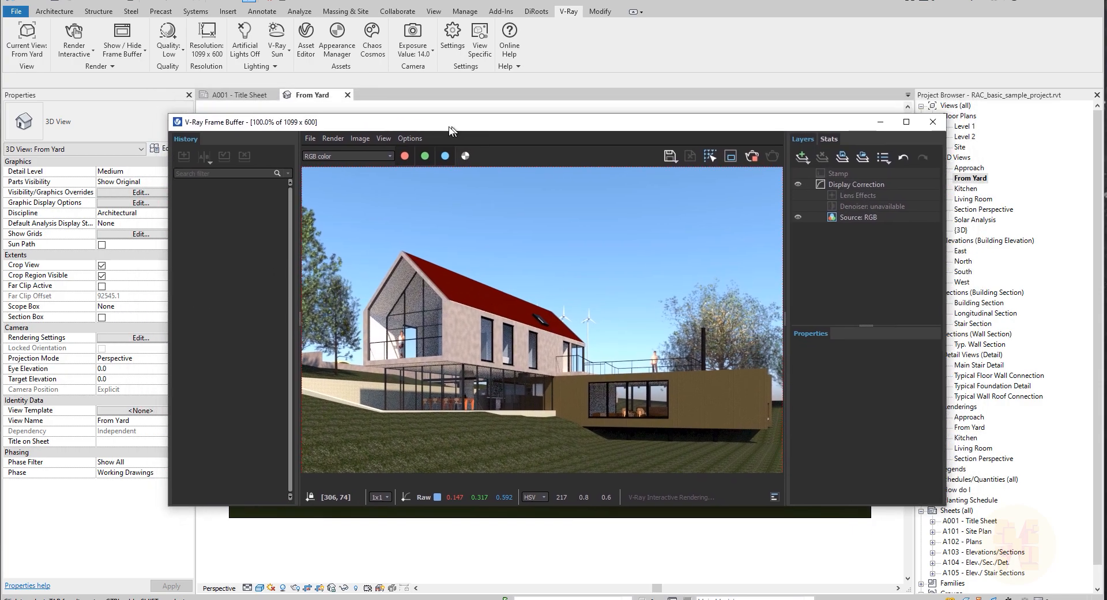
{"action": "left_click_drag", "start_coordinate": [450, 130], "coordinate": [422, 128]}
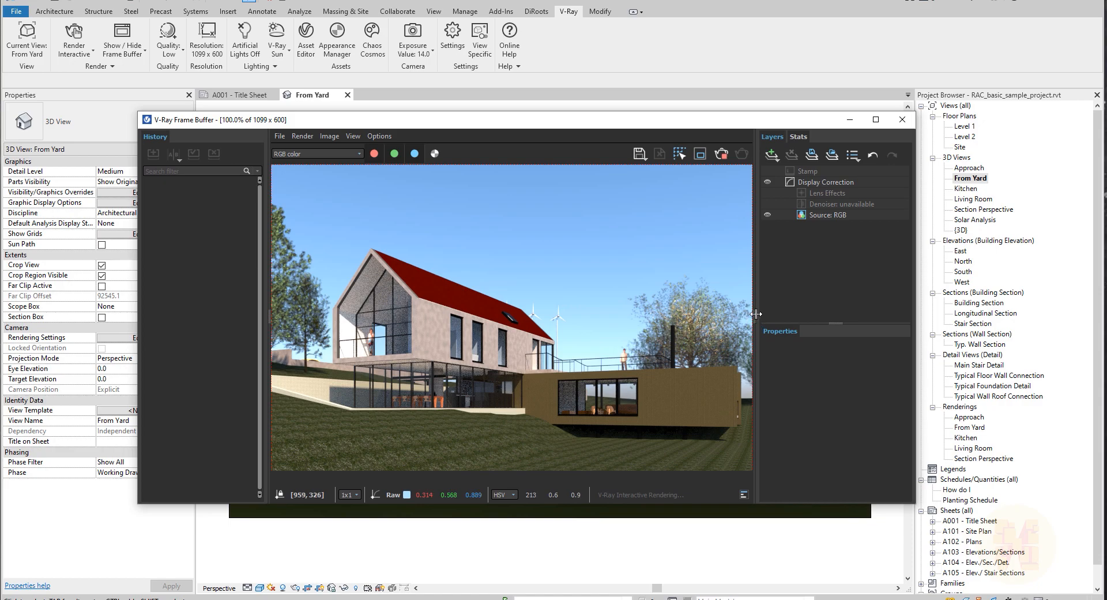
{"action": "left_click_drag", "start_coordinate": [784, 315], "coordinate": [935, 334]}
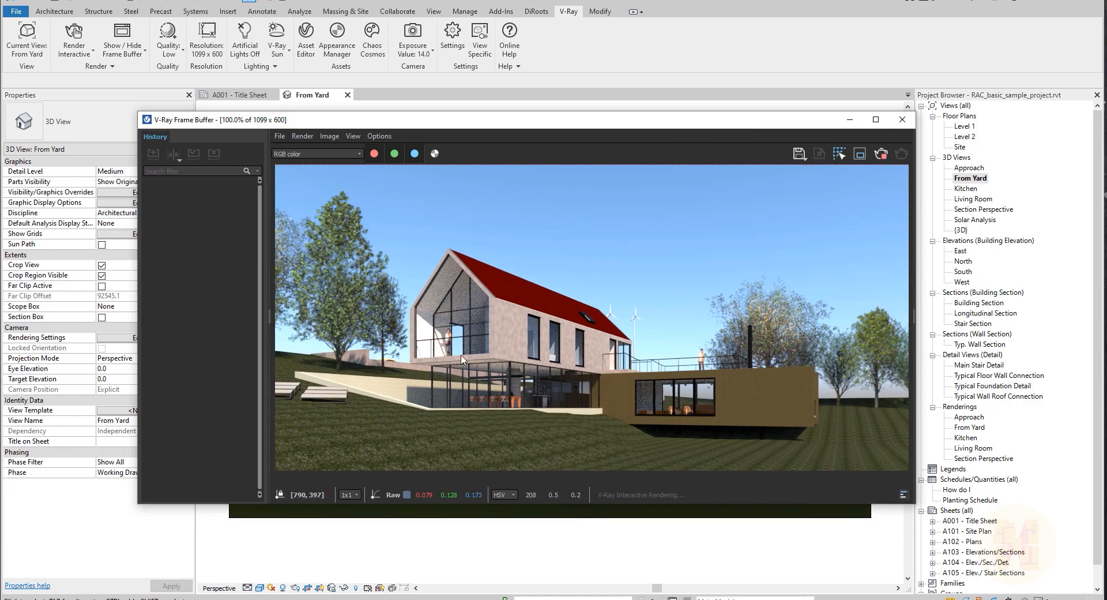
{"action": "left_click", "coordinate": [268, 314]}
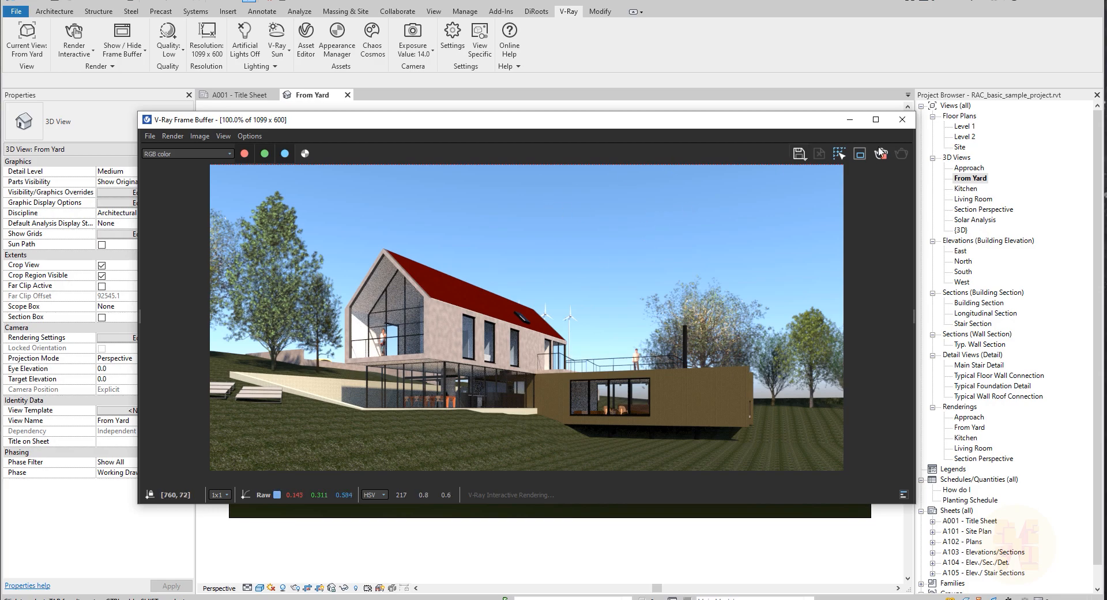
{"action": "left_click", "coordinate": [902, 120]}
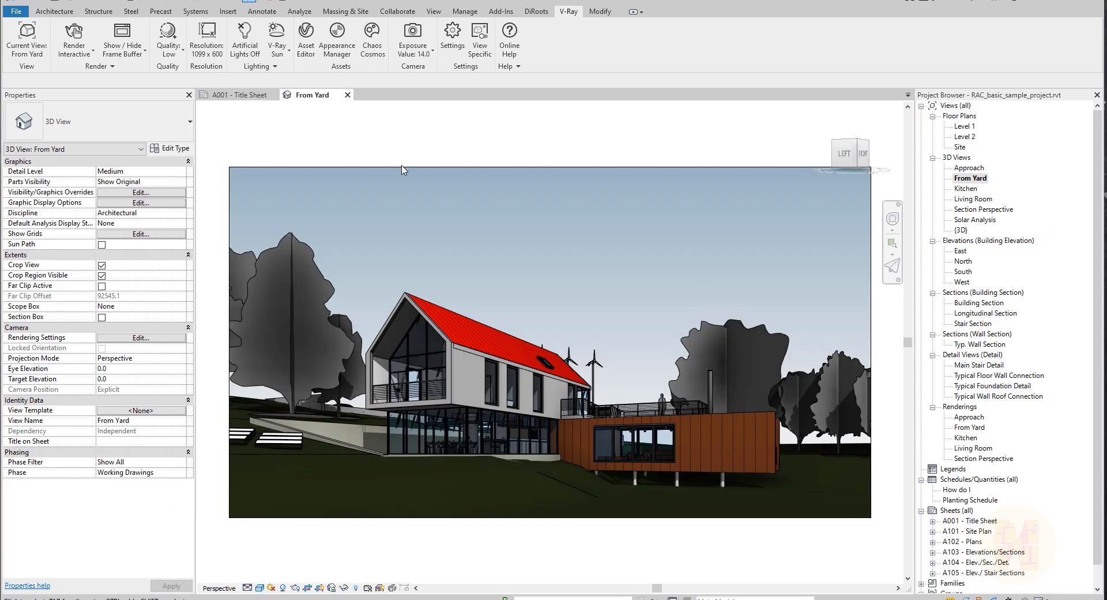
Start a V-Ray Vision live session of the From Yard view and orbit to see the house from above
{"action": "left_click", "coordinate": [74, 52]}
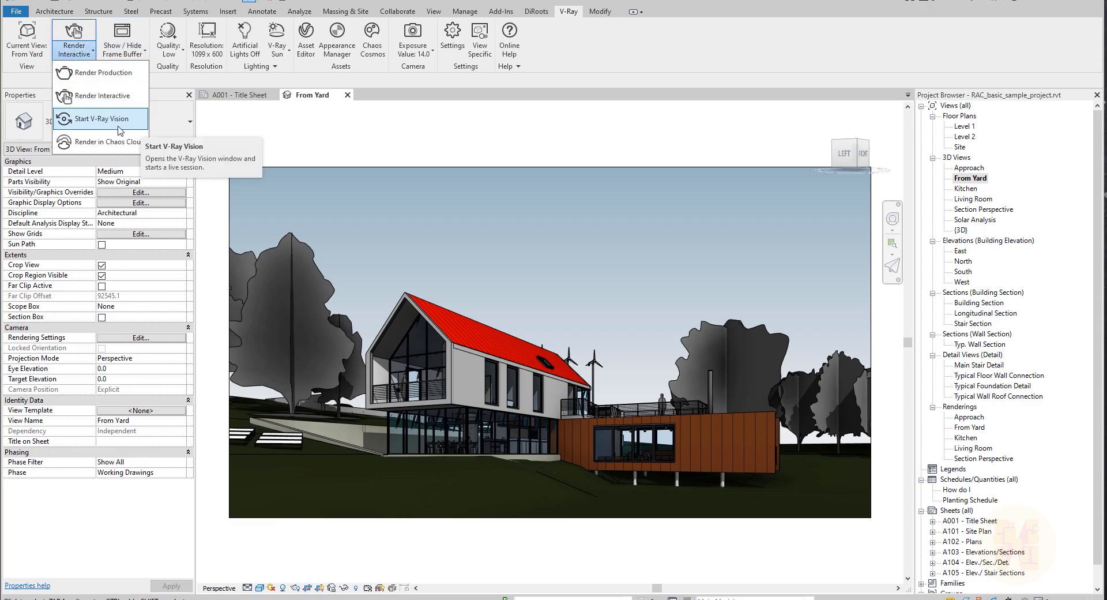
{"action": "left_click", "coordinate": [265, 154]}
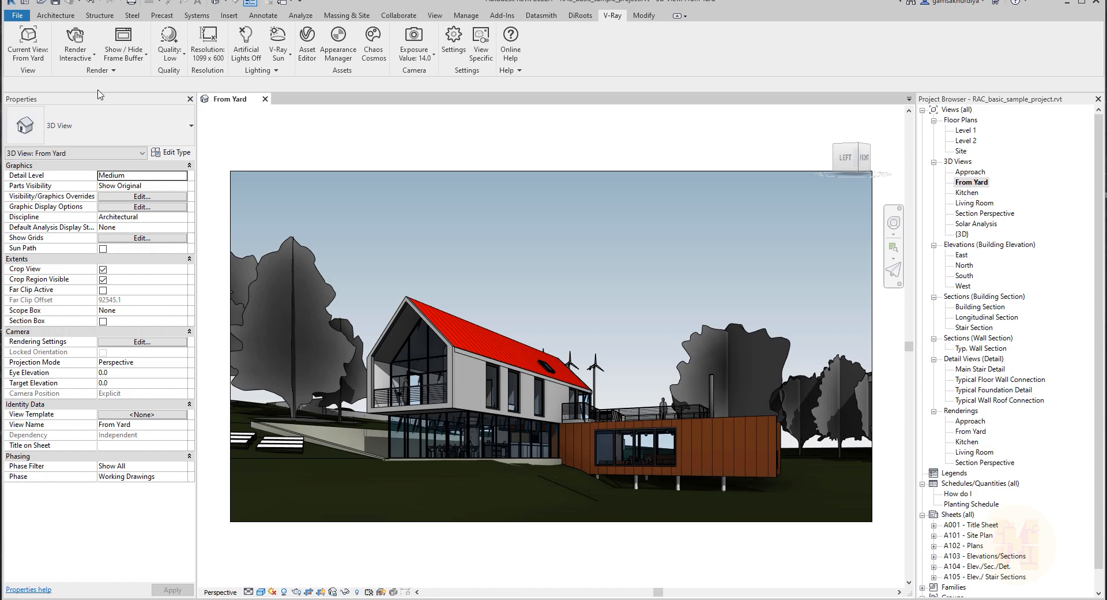
{"action": "left_click", "coordinate": [84, 63]}
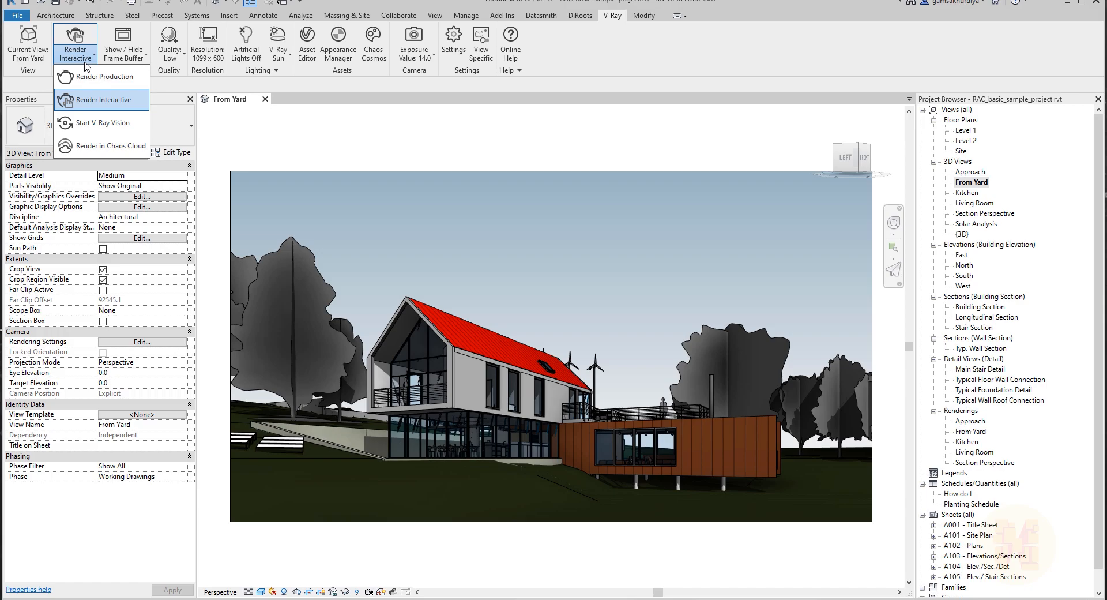
{"action": "left_click", "coordinate": [106, 126]}
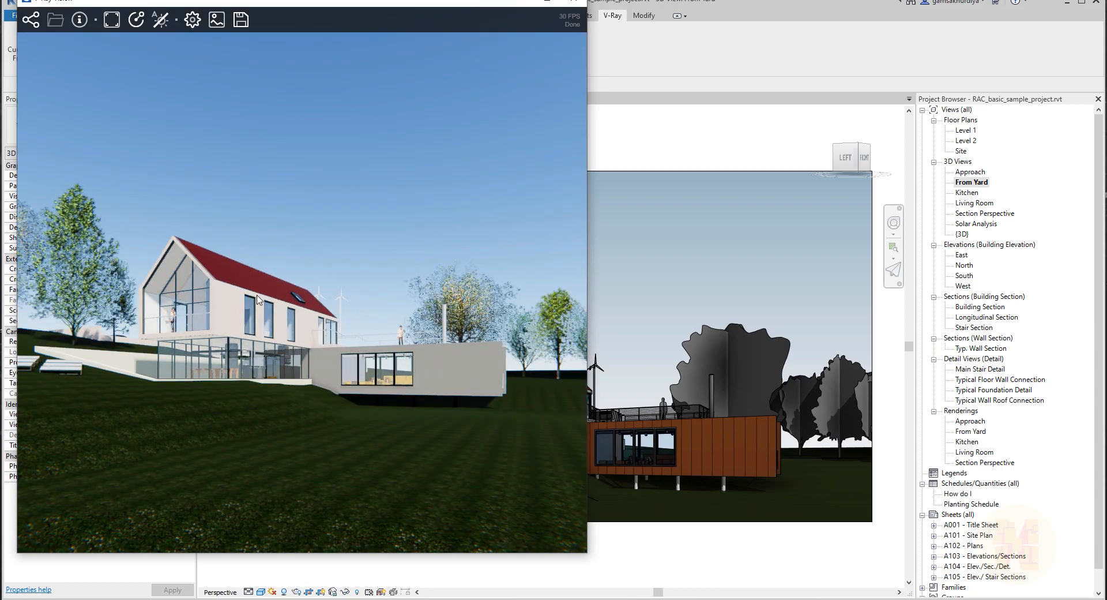
{"action": "right_click_drag", "start_coordinate": [322, 228], "coordinate": [341, 212]}
{"action": "left_click_drag", "start_coordinate": [342, 217], "coordinate": [326, 264]}
{"action": "left_click_drag", "start_coordinate": [213, 2], "coordinate": [713, 33]}
Move the red metal roof up and outward in the From Yard view, resolving the errors by removing constraints and unjoining elements
{"action": "left_click", "coordinate": [465, 331]}
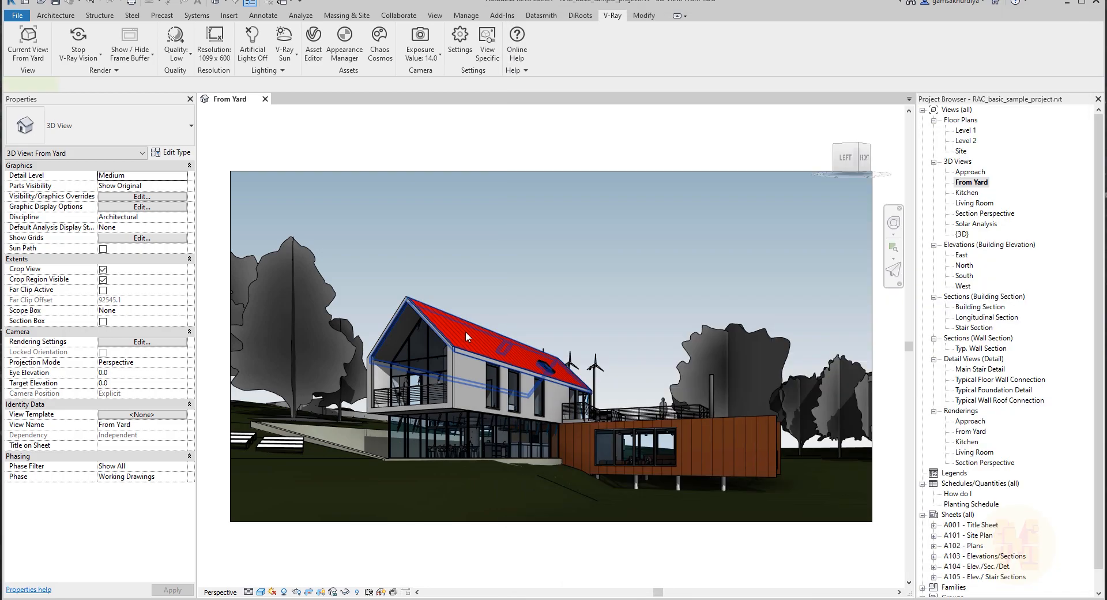
{"action": "left_click_drag", "start_coordinate": [455, 330], "coordinate": [271, 454]}
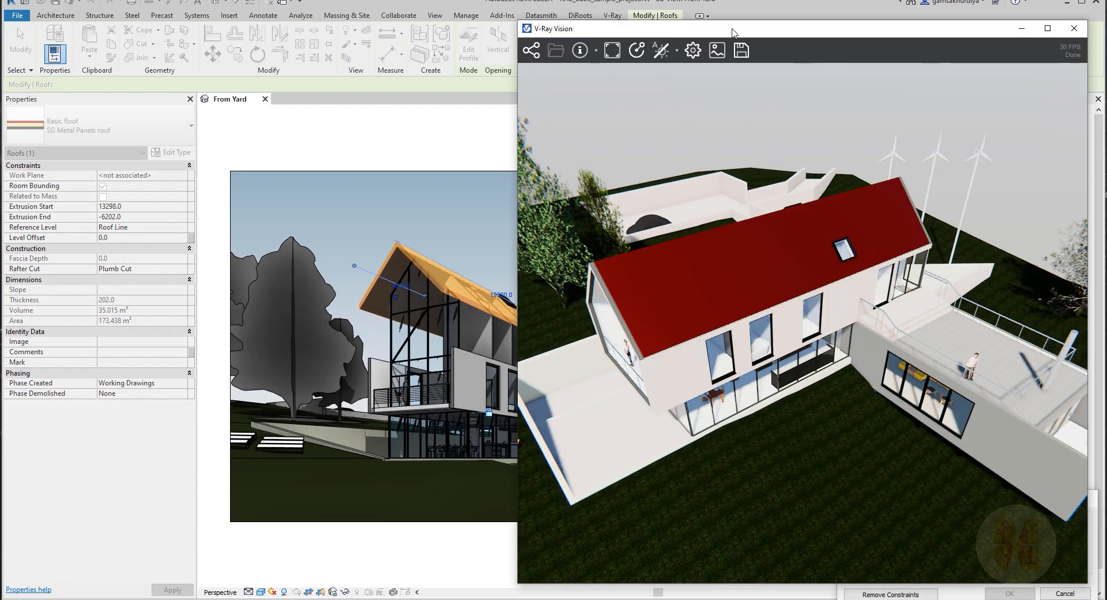
{"action": "left_click_drag", "start_coordinate": [734, 42], "coordinate": [389, 41]}
{"action": "left_click", "coordinate": [895, 594]}
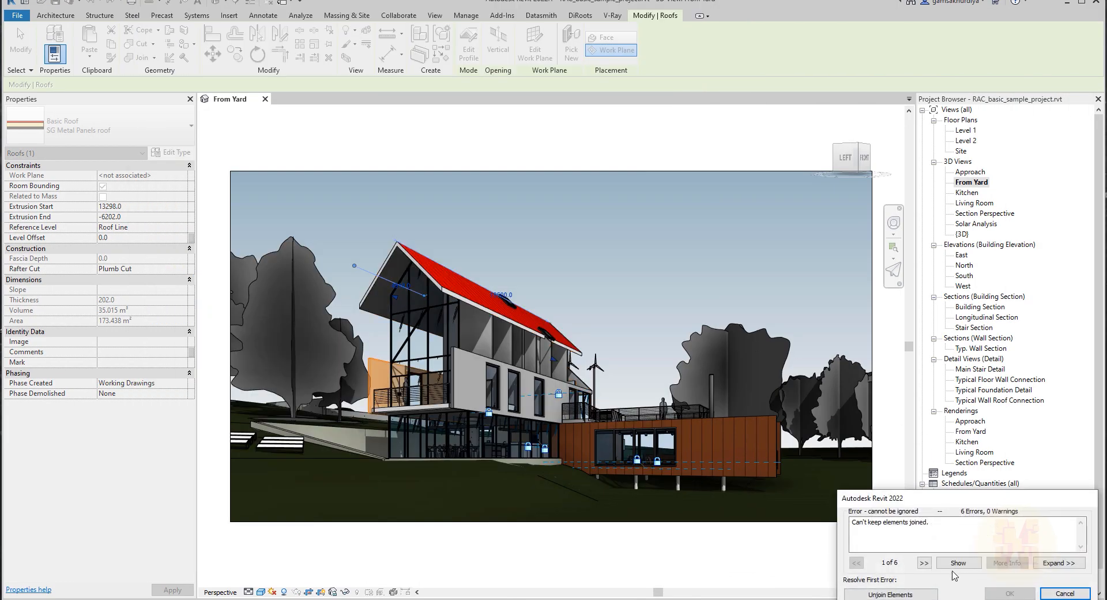
{"action": "left_click", "coordinate": [896, 593]}
{"action": "left_click", "coordinate": [891, 593]}
{"action": "left_click", "coordinate": [526, 287]}
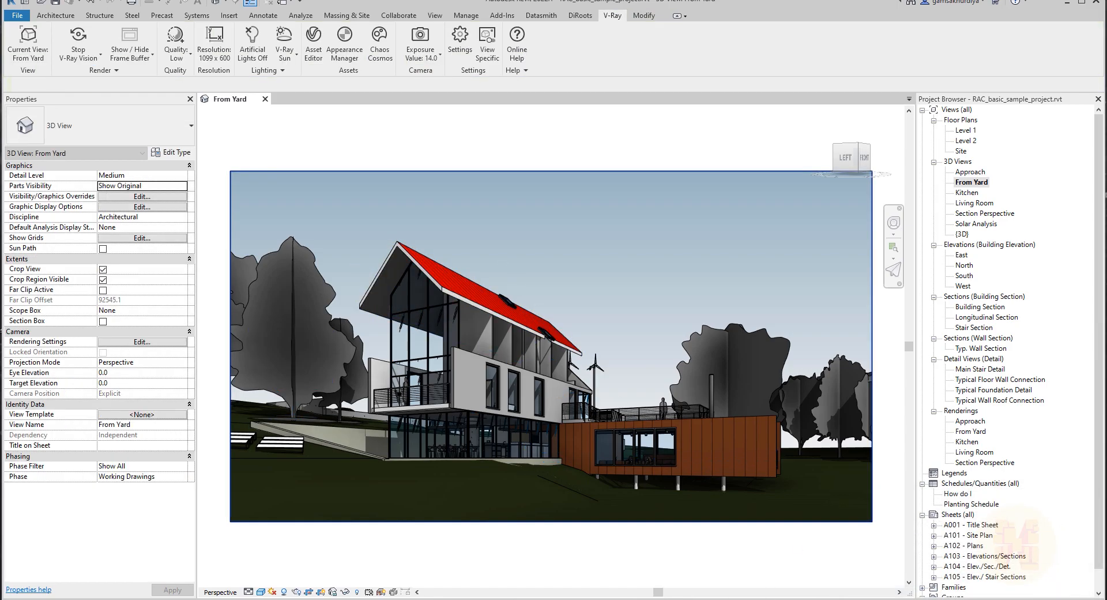
Check the moved roof in the live V-Ray Vision window against the Revit view
{"action": "key", "text": "alt+Tab"}
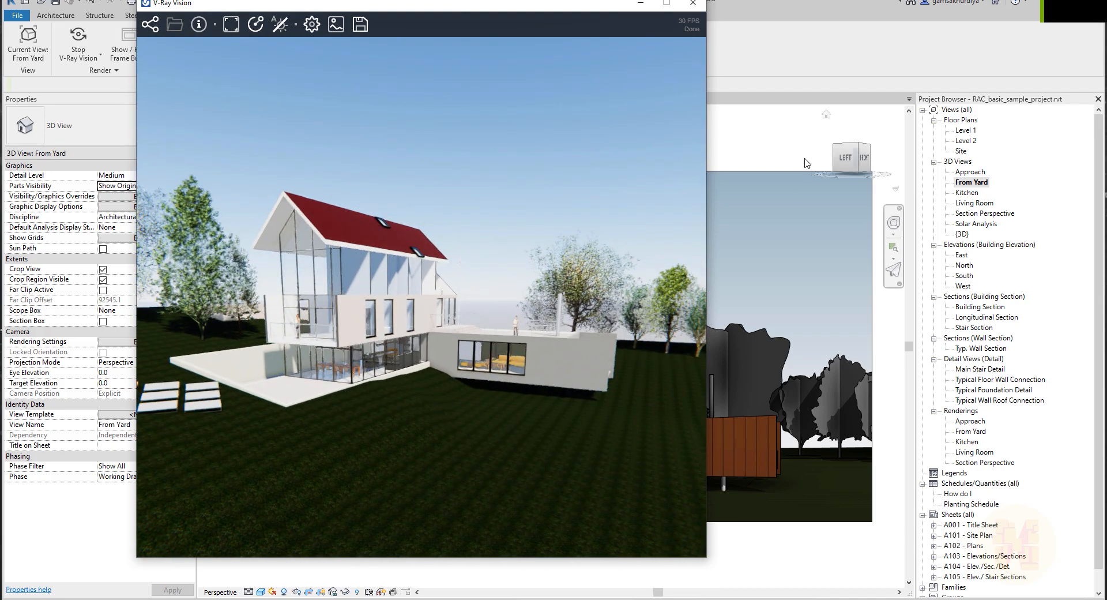
{"action": "left_click", "coordinate": [799, 128]}
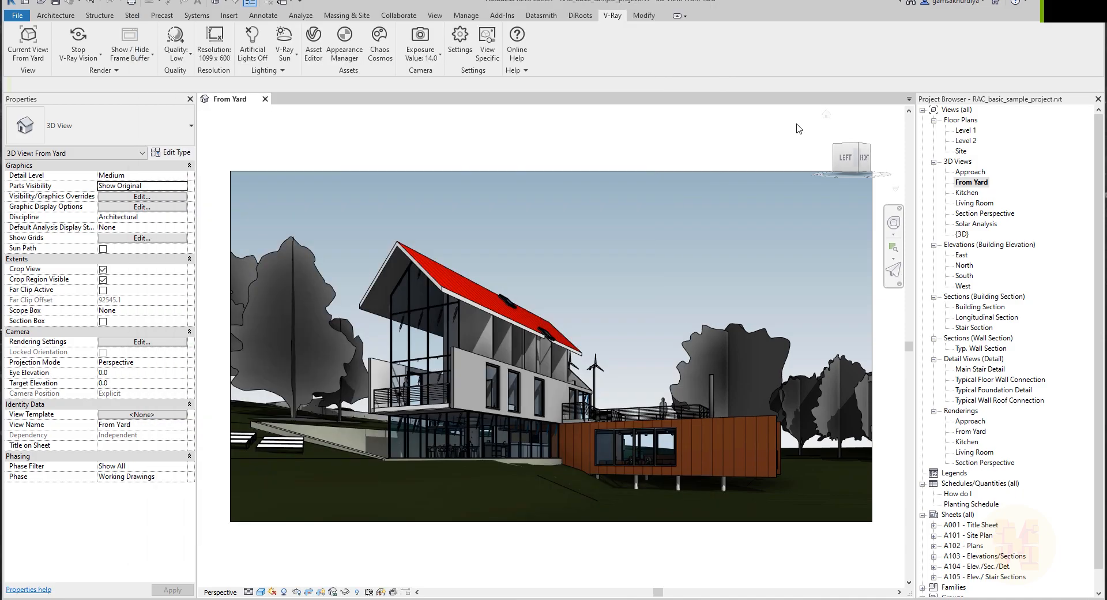
{"action": "key", "text": "alt+Tab"}
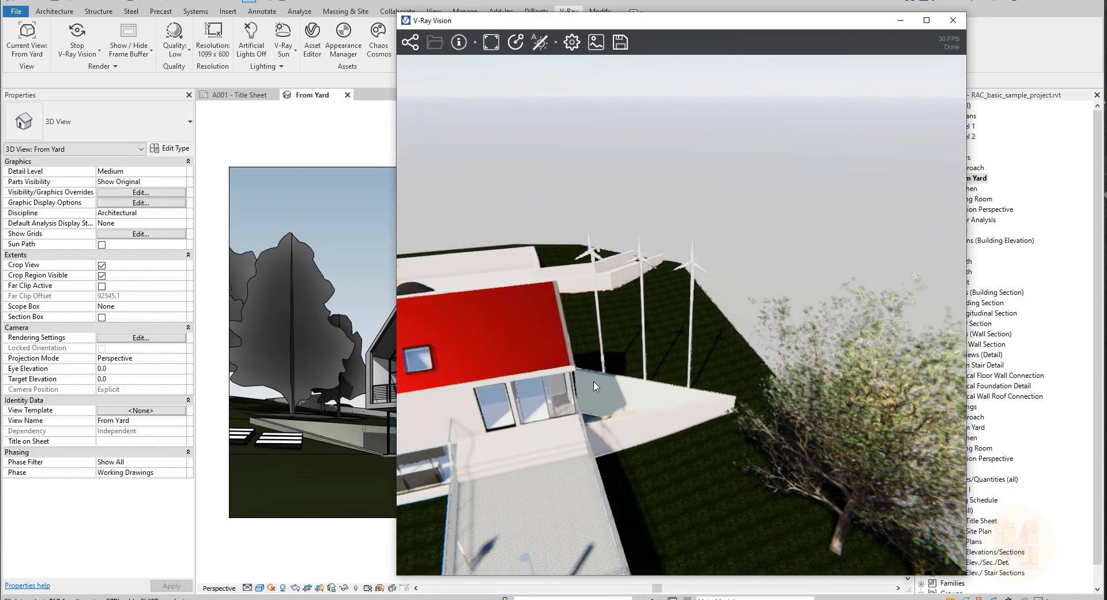
Navigate through the V-Ray Vision scene from above the house into the ground-floor kitchen and look around the interior
{"action": "middle_click_drag", "start_coordinate": [600, 383], "coordinate": [915, 262]}
{"action": "scroll", "coordinate": [625, 363], "scroll_direction": "up", "scroll_amount": 4}
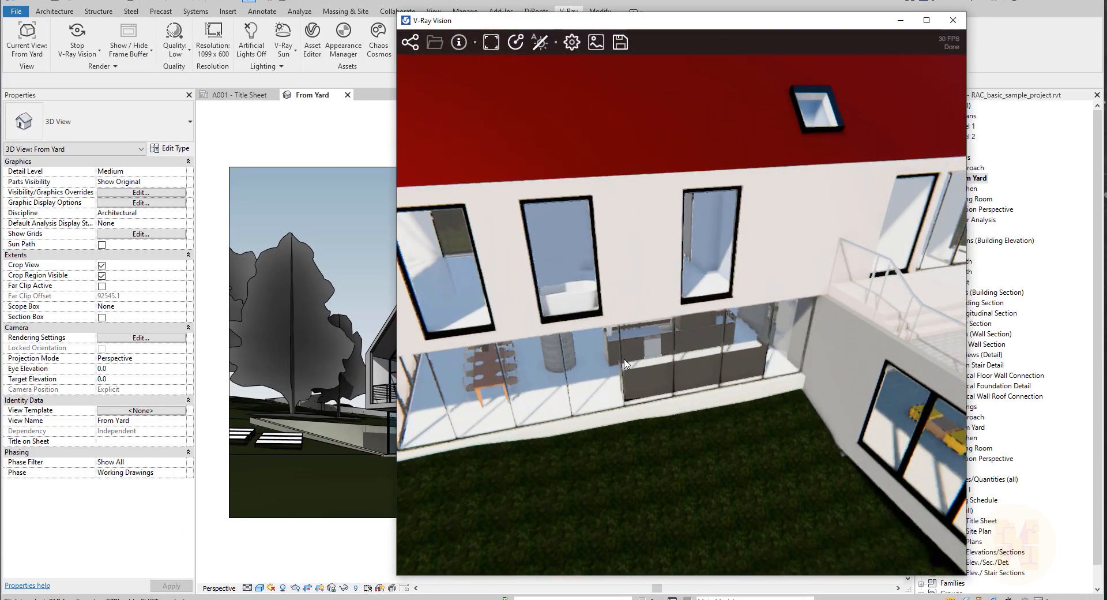
{"action": "scroll", "coordinate": [626, 363], "scroll_direction": "up", "scroll_amount": 3}
{"action": "left_click_drag", "start_coordinate": [625, 363], "coordinate": [659, 372]}
{"action": "scroll", "coordinate": [659, 372], "scroll_direction": "down", "scroll_amount": 2}
{"action": "scroll", "coordinate": [659, 372], "scroll_direction": "up", "scroll_amount": 3}
{"action": "scroll", "coordinate": [681, 299], "scroll_direction": "up", "scroll_amount": 3}
{"action": "left_click_drag", "start_coordinate": [682, 299], "coordinate": [704, 237]}
{"action": "scroll", "coordinate": [704, 237], "scroll_direction": "up", "scroll_amount": 1}
{"action": "left_click_drag", "start_coordinate": [683, 322], "coordinate": [685, 394]}
{"action": "scroll", "coordinate": [608, 425], "scroll_direction": "down", "scroll_amount": 3}
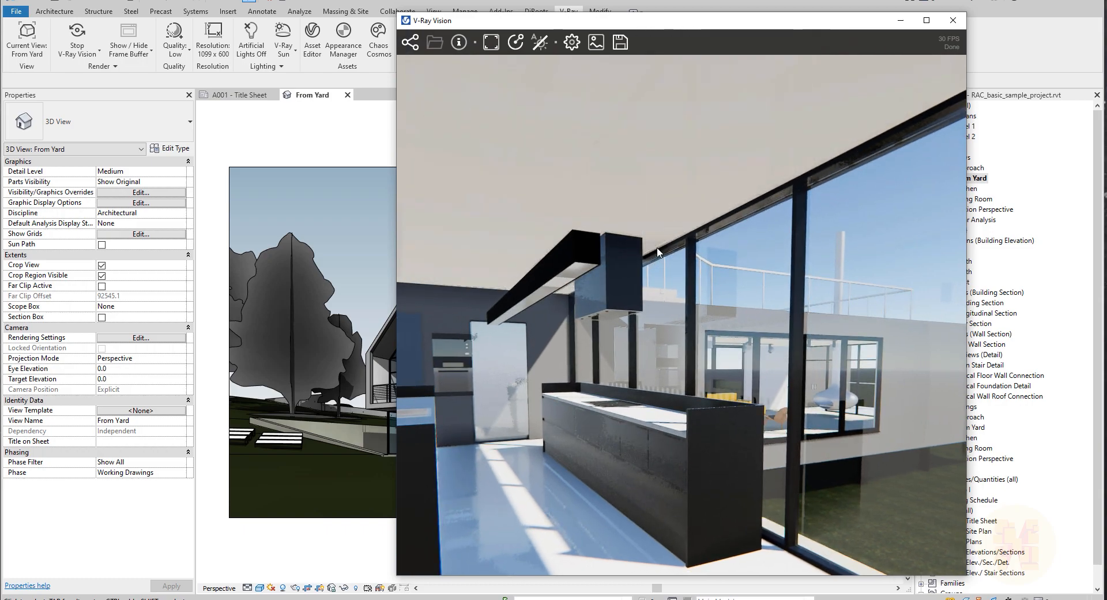
Open the V-Ray Vision export settings and set the output file to 21.png on the Desktop
{"action": "left_click_drag", "start_coordinate": [661, 21], "coordinate": [563, 11]}
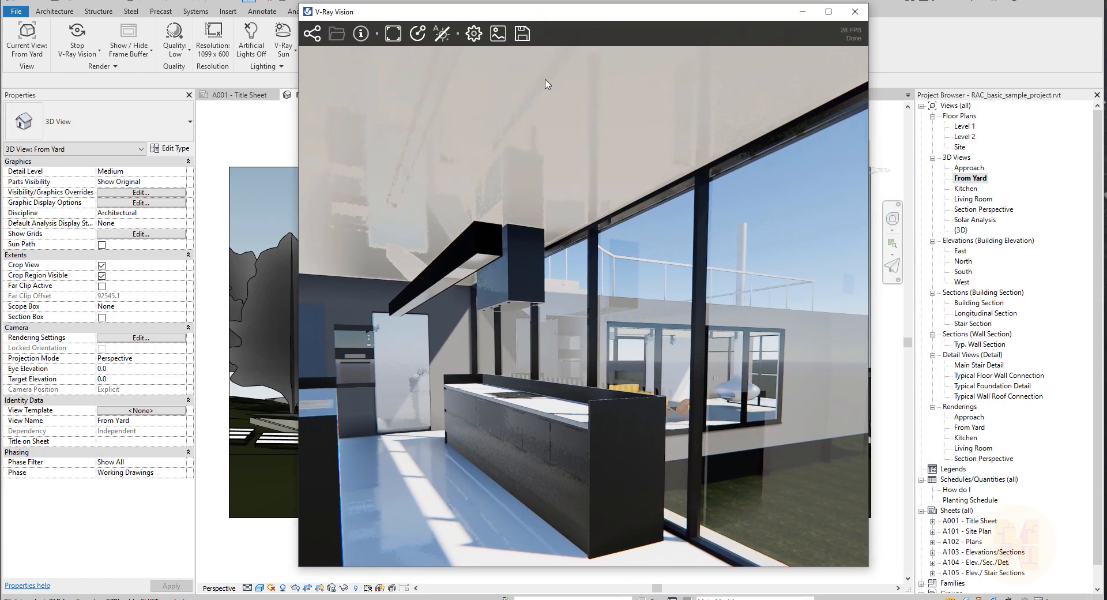
{"action": "left_click", "coordinate": [521, 33]}
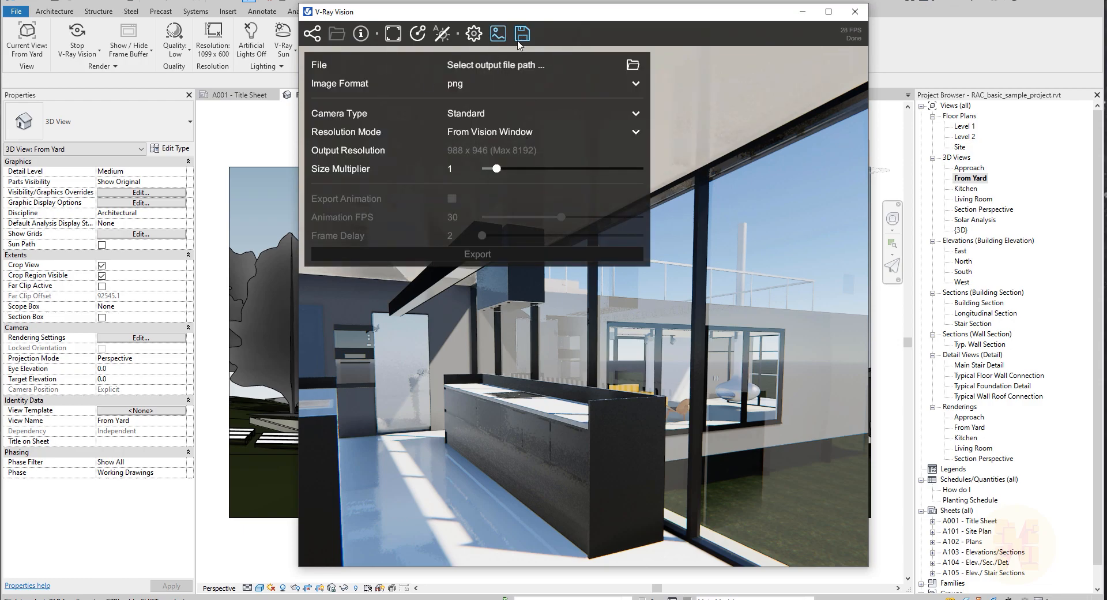
{"action": "left_click", "coordinate": [634, 66]}
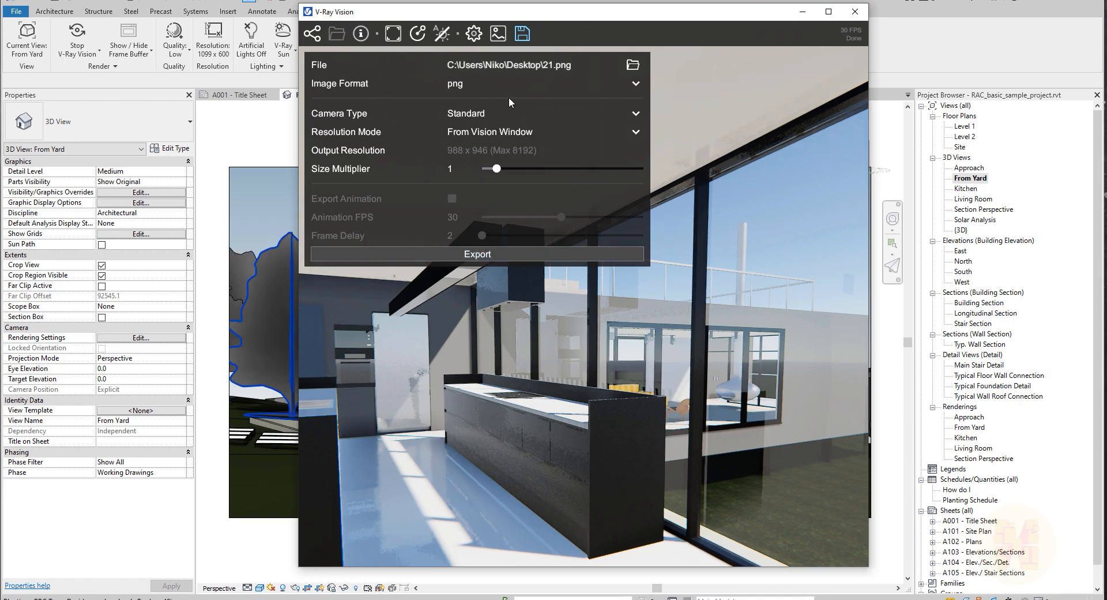
Set the export camera type to VR Spherical Panorama with an output resolution of 8192 x 4096, and view the panorama image 22.png
{"action": "left_click", "coordinate": [635, 113]}
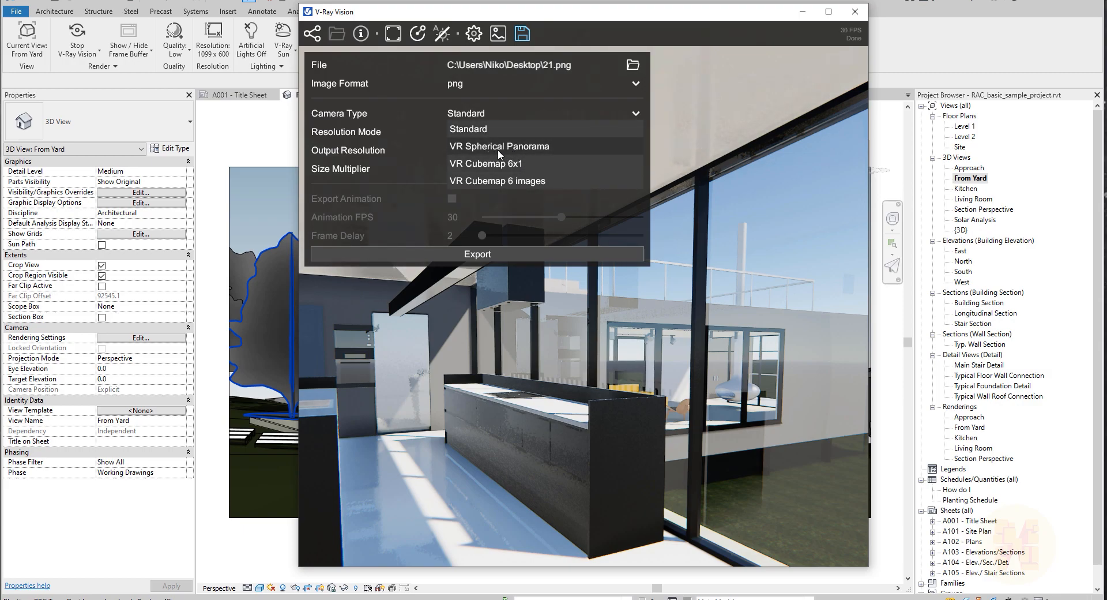
{"action": "left_click", "coordinate": [552, 146]}
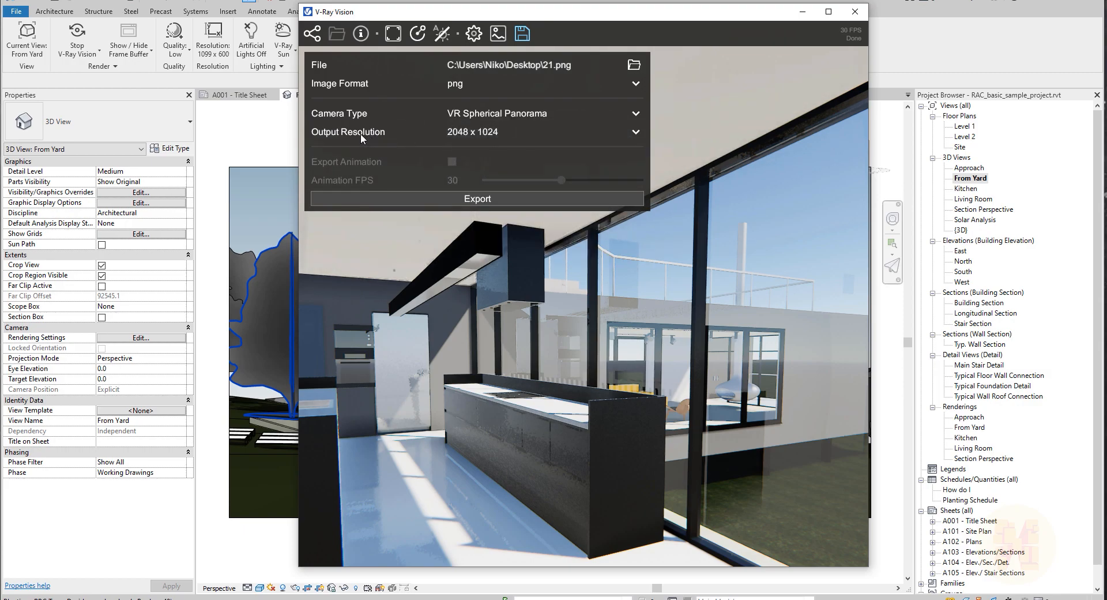
{"action": "left_click", "coordinate": [634, 132]}
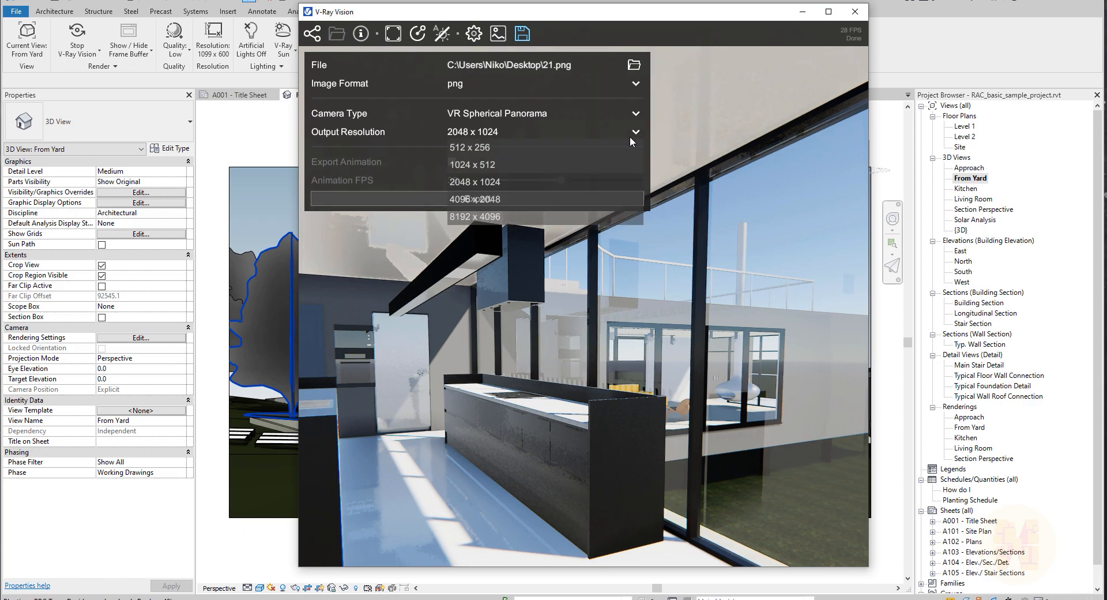
{"action": "left_click", "coordinate": [479, 216]}
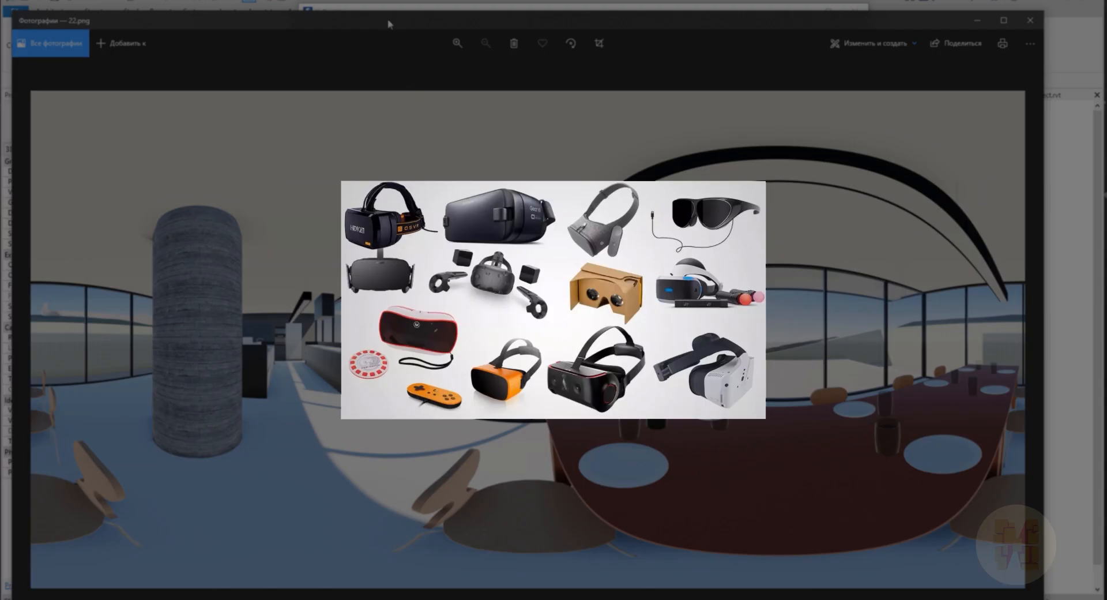
{"action": "left_click_drag", "start_coordinate": [391, 21], "coordinate": [397, 1]}
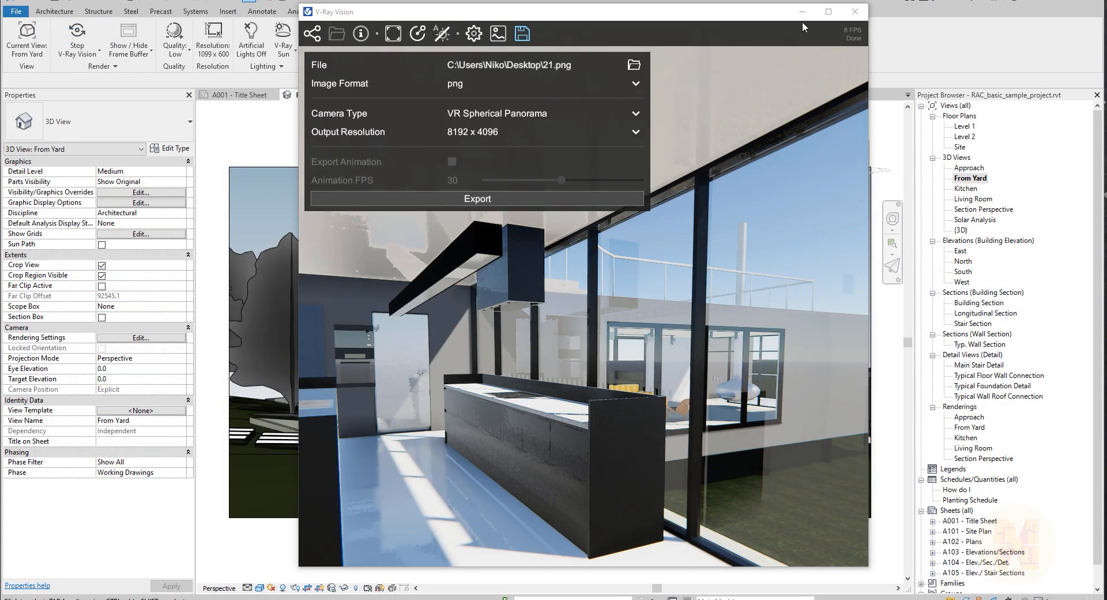
{"action": "left_click_drag", "start_coordinate": [752, 17], "coordinate": [687, 15]}
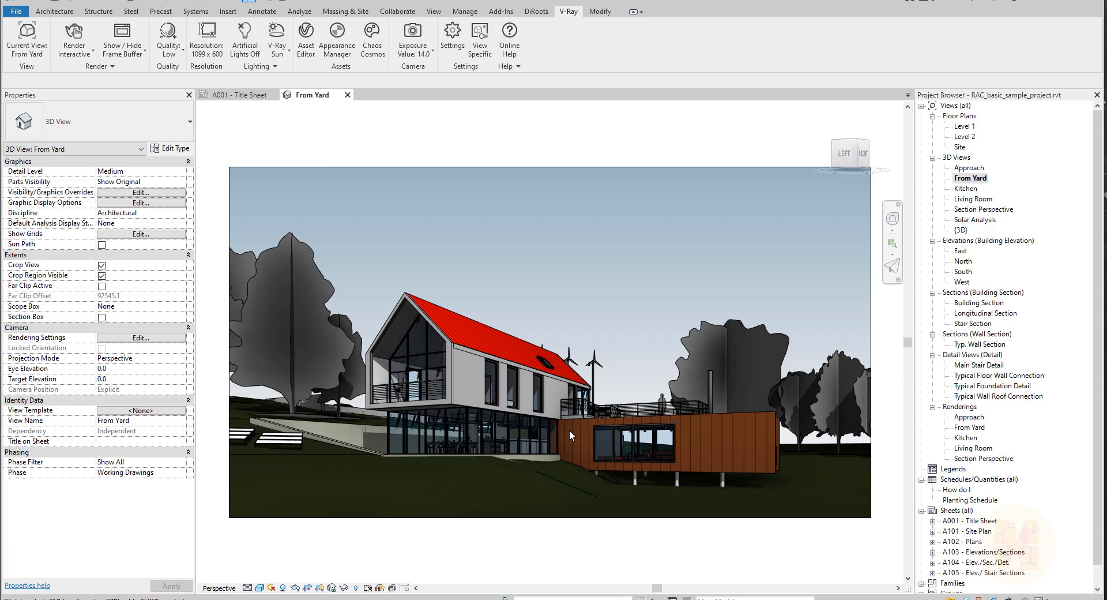
Render the From Yard view interactively with V-Ray, and end the session by closing the rendering progress window and the frame buffer
{"action": "left_click", "coordinate": [79, 35]}
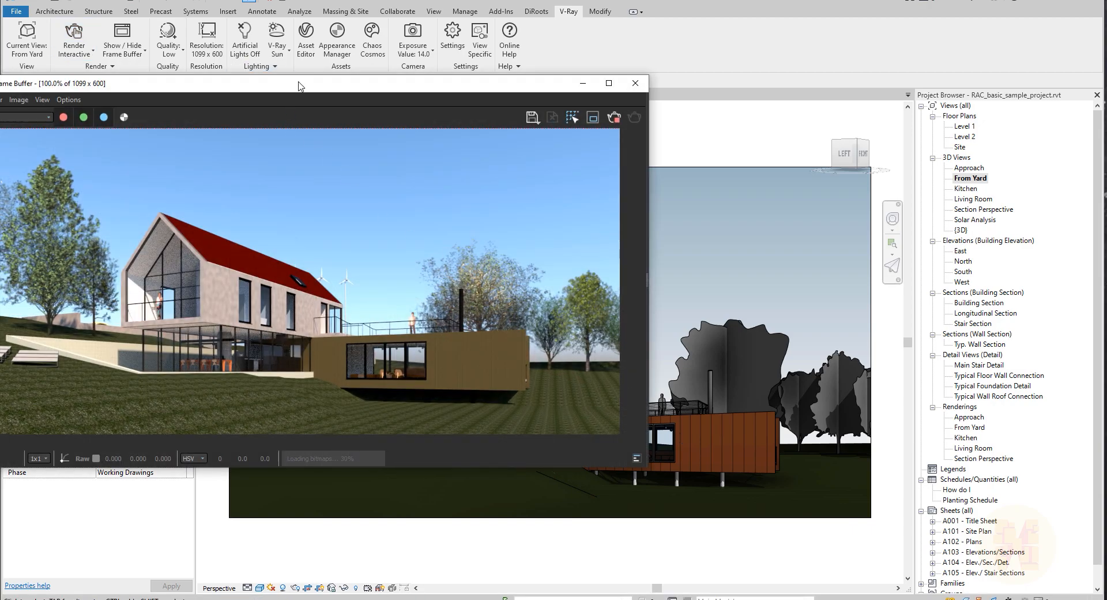
{"action": "left_click_drag", "start_coordinate": [263, 87], "coordinate": [567, 111]}
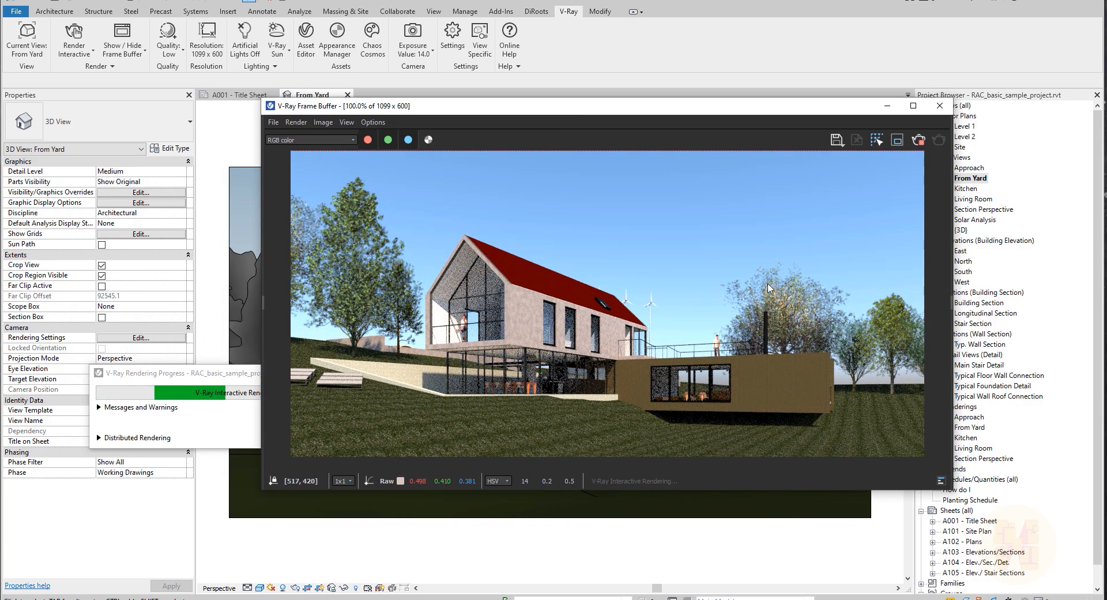
{"action": "left_click_drag", "start_coordinate": [184, 373], "coordinate": [125, 376]}
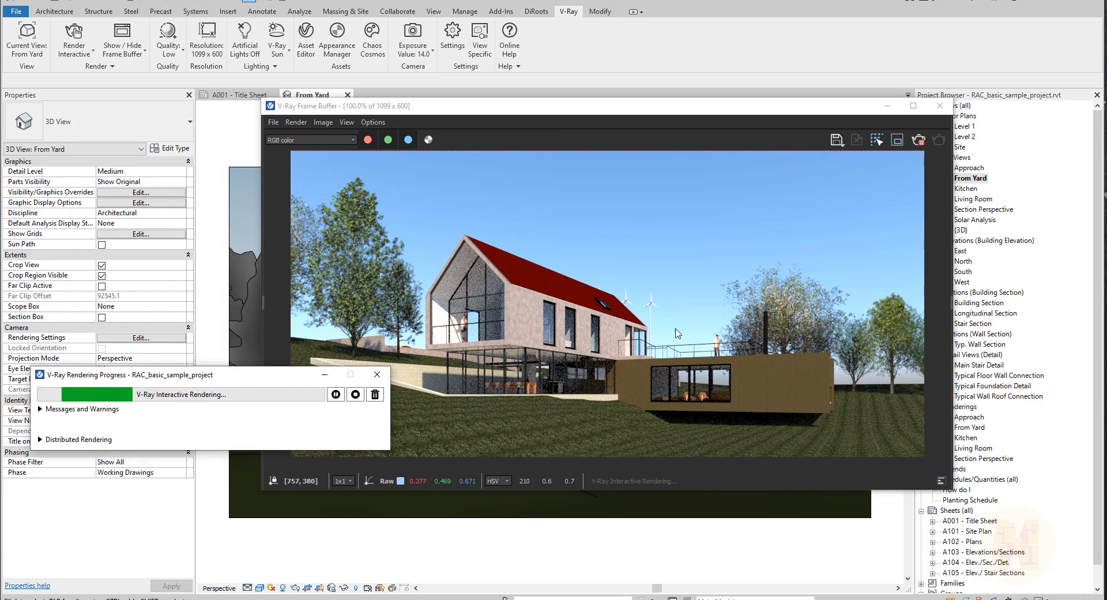
{"action": "left_click", "coordinate": [379, 376]}
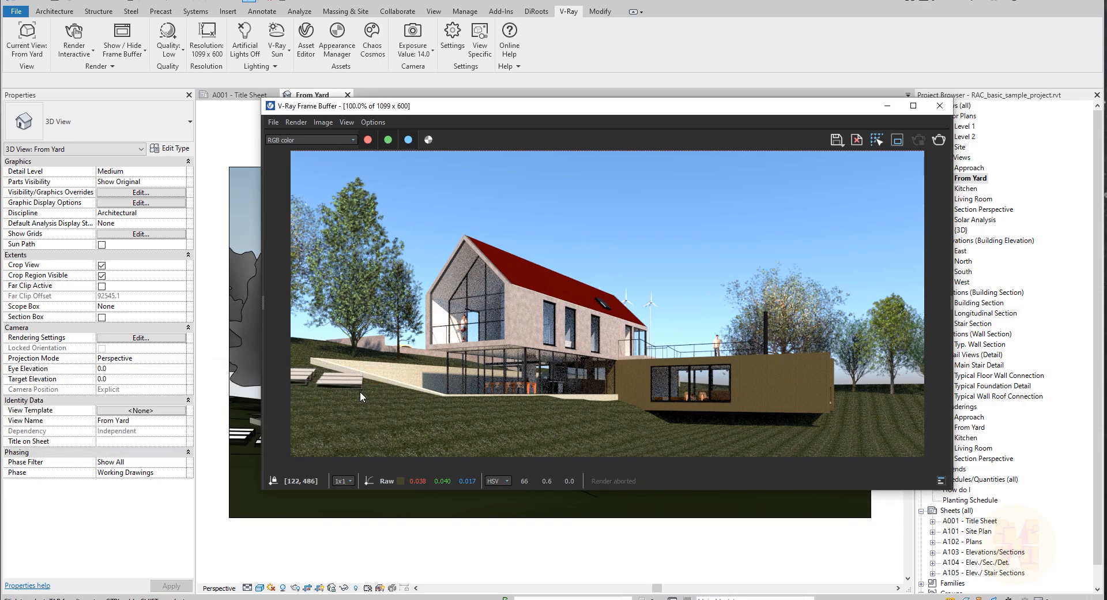
{"action": "left_click", "coordinate": [940, 106]}
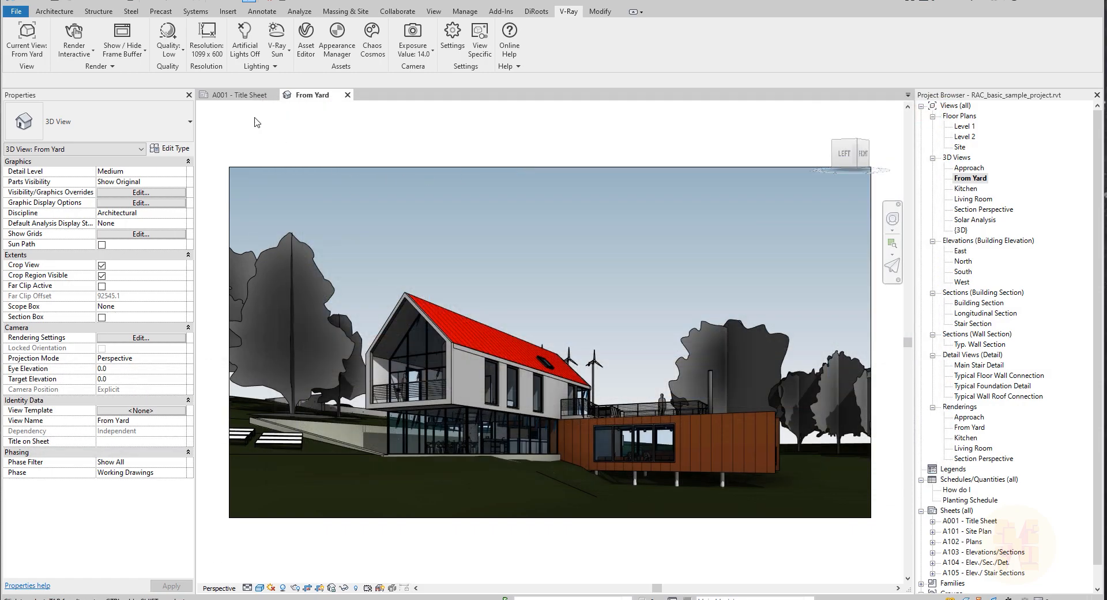
Open V-Ray Light Gen and set up exterior lighting with the HDR light source, 11 unique styles and 3 variations
{"action": "left_click", "coordinate": [268, 68]}
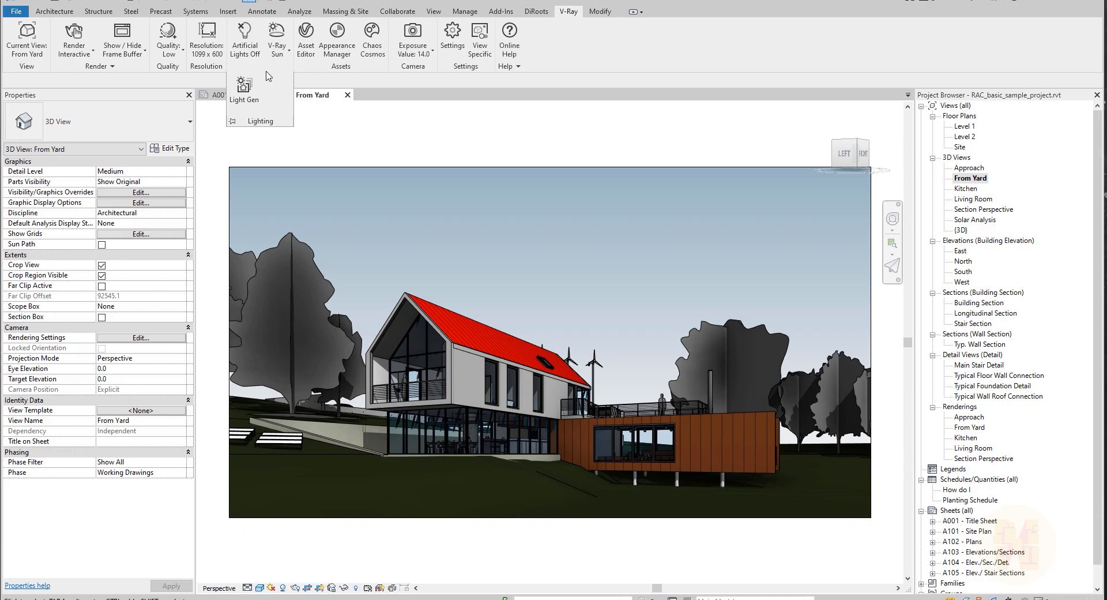
{"action": "left_click", "coordinate": [249, 102]}
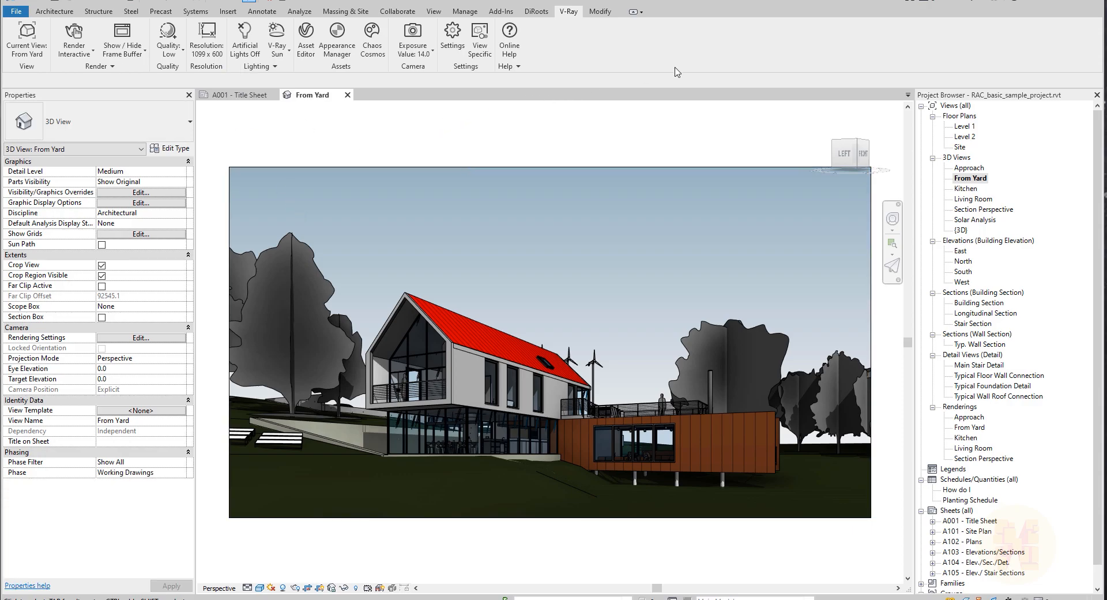
{"action": "left_click_drag", "start_coordinate": [286, 71], "coordinate": [455, 118]}
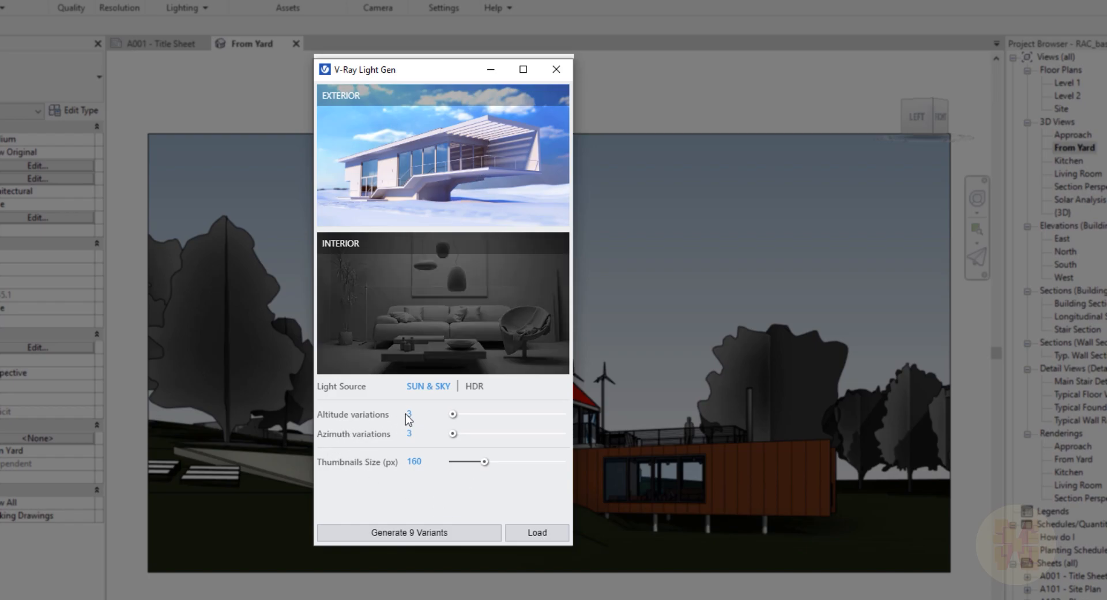
{"action": "left_click", "coordinate": [474, 387]}
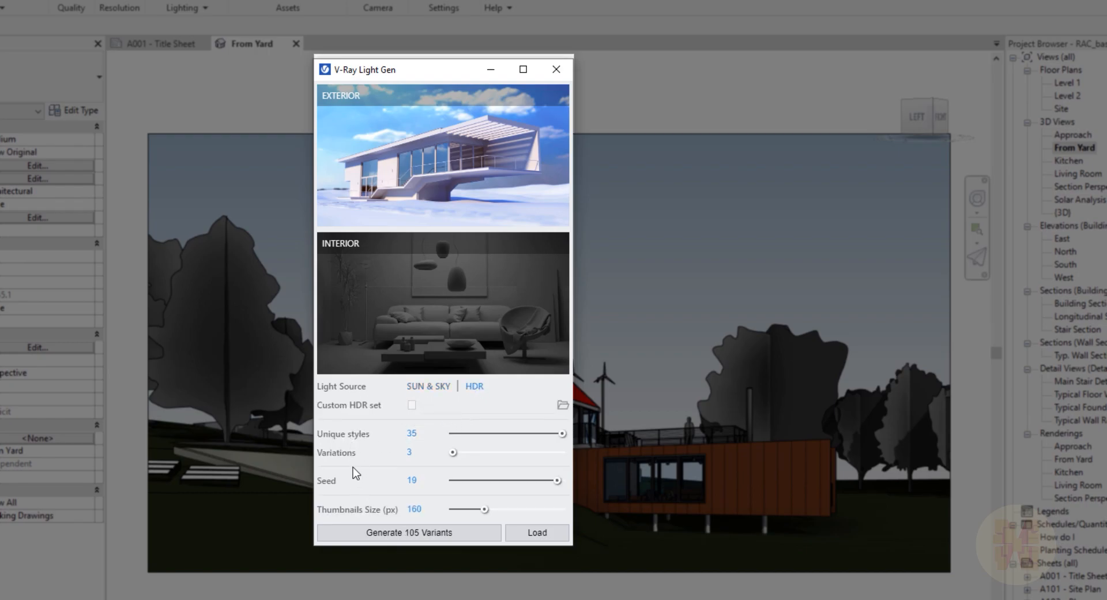
{"action": "left_click", "coordinate": [412, 452]}
{"action": "left_click_drag", "start_coordinate": [561, 433], "coordinate": [485, 441]}
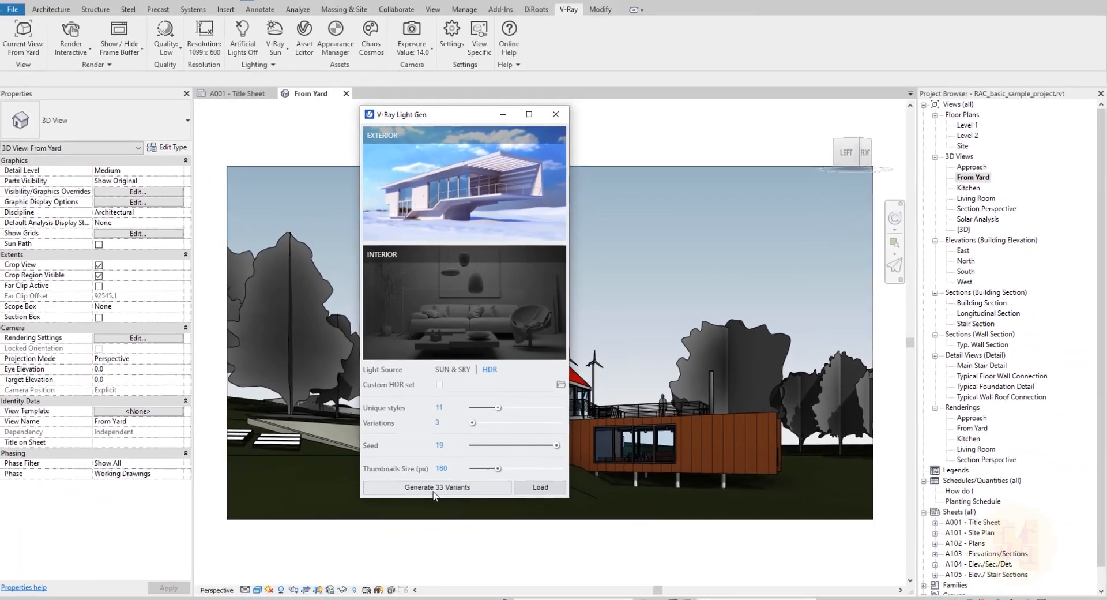
Generate the 33 lighting variants, apply the first dusk-sky variant to the scene, and stop the generation
{"action": "left_click", "coordinate": [435, 490]}
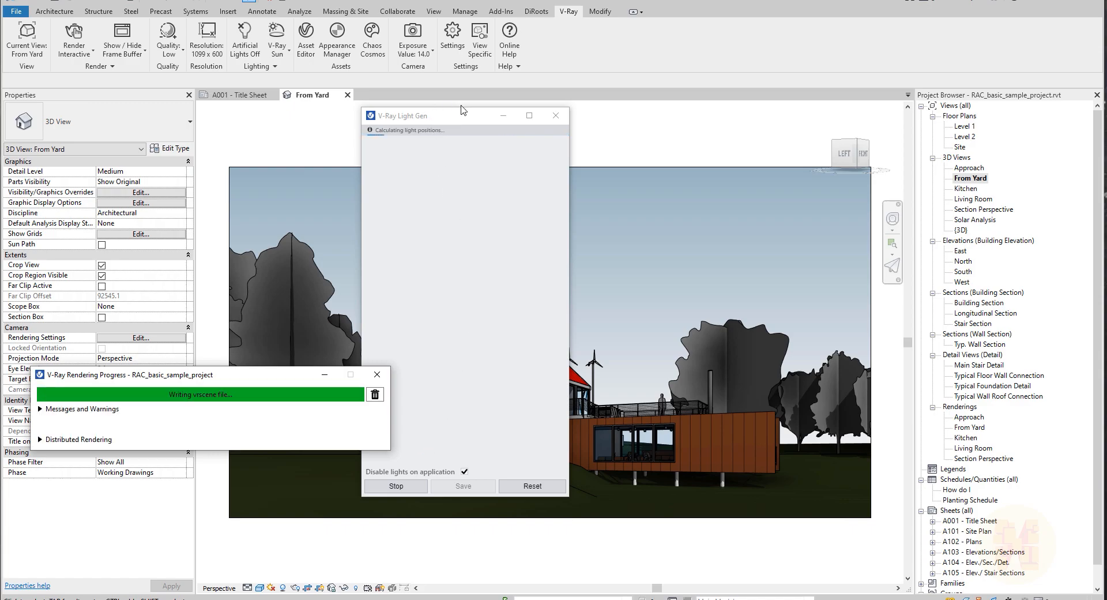
{"action": "left_click_drag", "start_coordinate": [451, 120], "coordinate": [518, 120]}
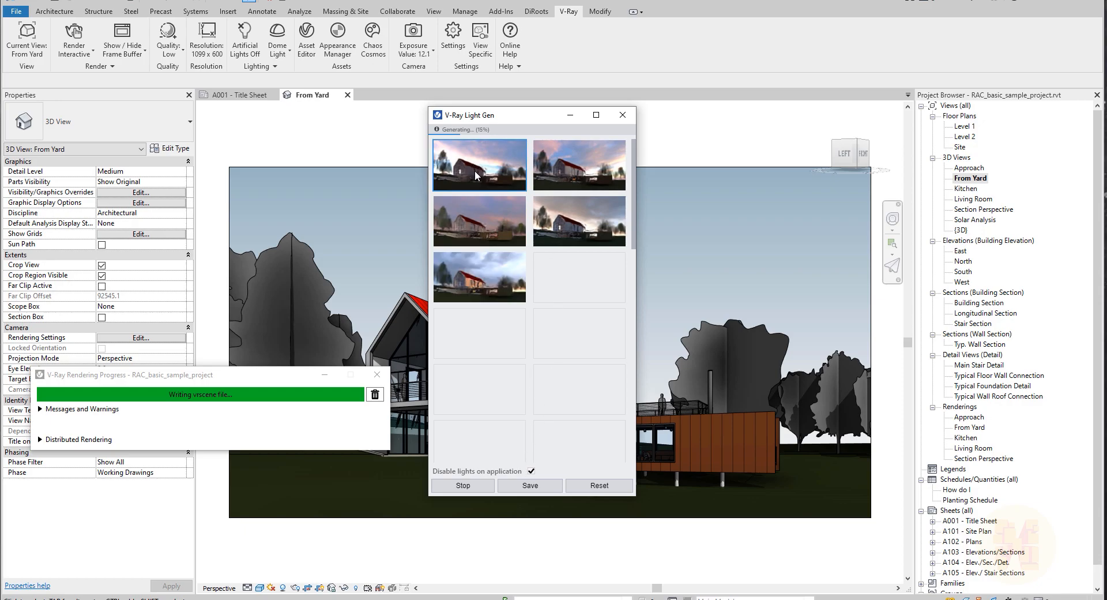
{"action": "left_click", "coordinate": [457, 486]}
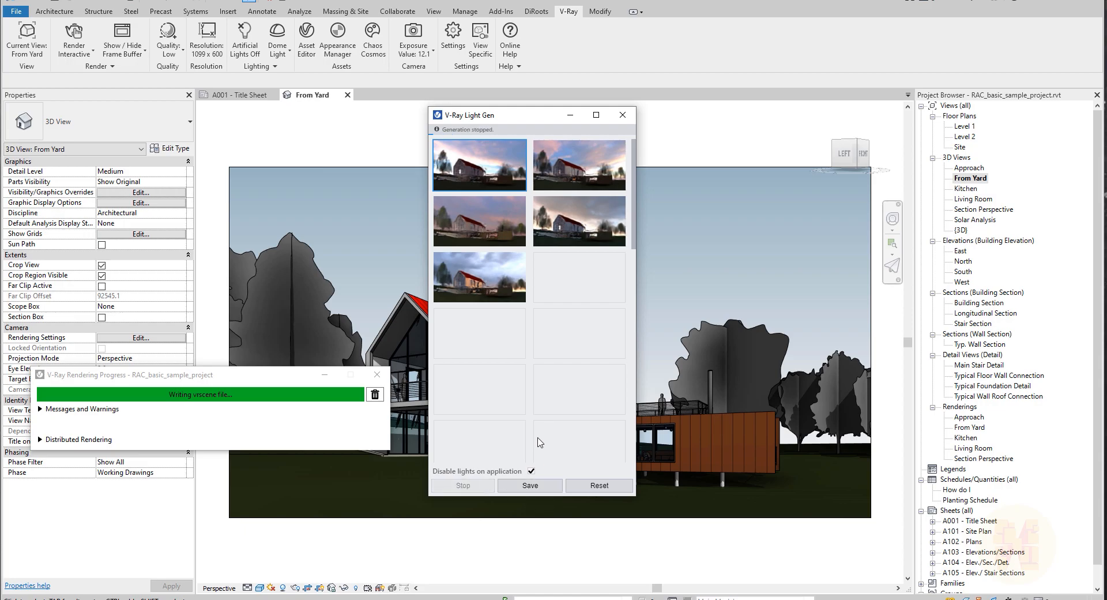
Try out saving the generated variants, and close Light Gen and the rendering progress window
{"action": "left_click", "coordinate": [548, 485]}
{"action": "left_click", "coordinate": [572, 479]}
{"action": "key", "text": "Escape"}
{"action": "key", "text": "Escape"}
{"action": "left_click", "coordinate": [622, 115]}
{"action": "left_click", "coordinate": [377, 375]}
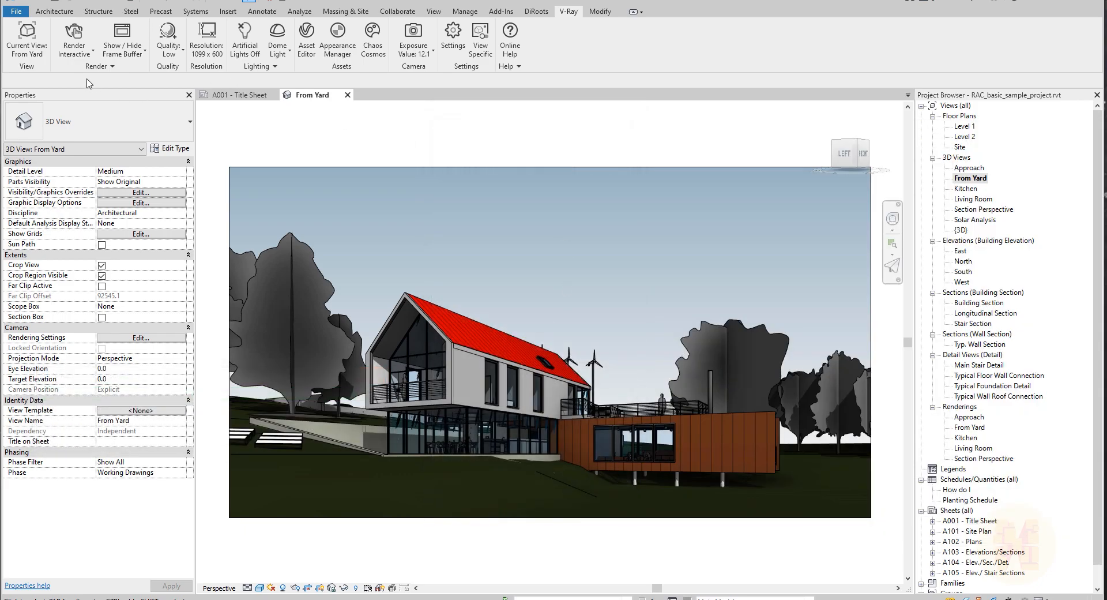
Start an interactive render of the From Yard view with the applied HDR dome light, keeping the progress window clear of the image
{"action": "left_click", "coordinate": [72, 36]}
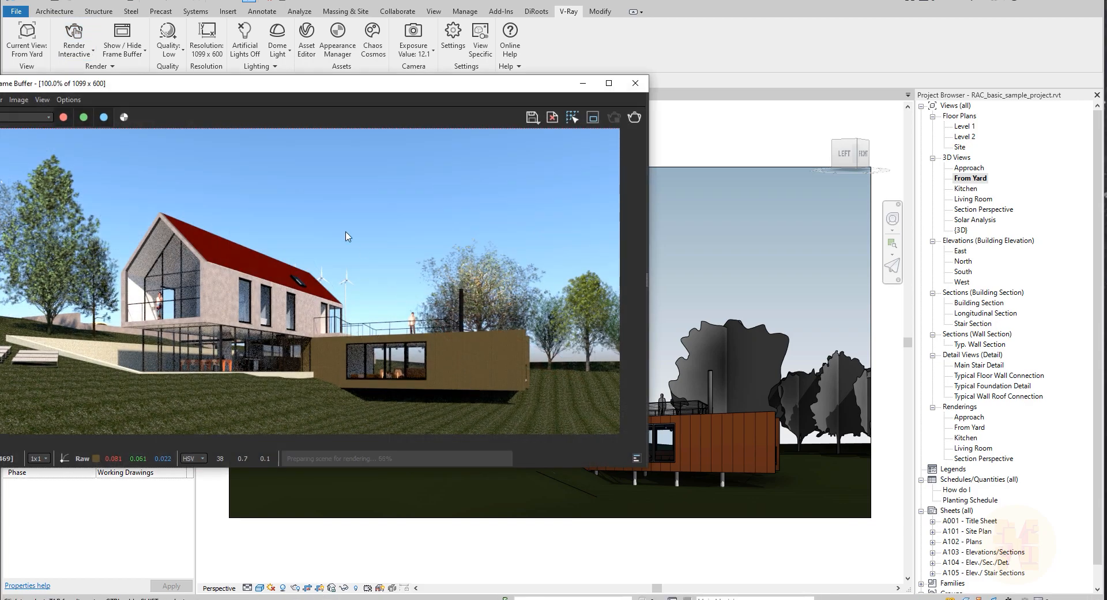
{"action": "left_click_drag", "start_coordinate": [295, 90], "coordinate": [546, 113]}
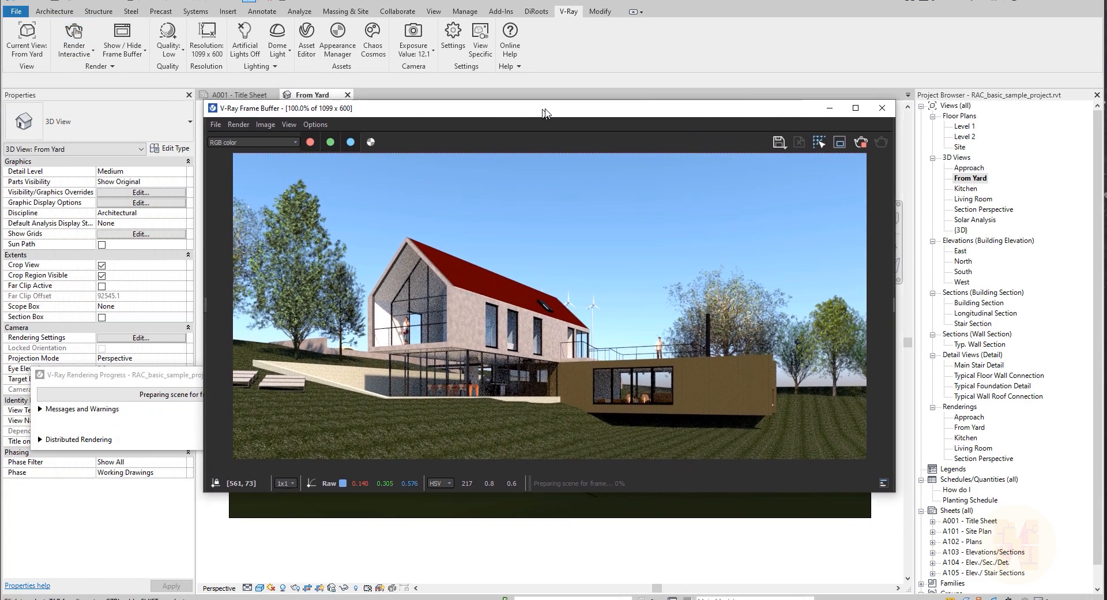
{"action": "left_click_drag", "start_coordinate": [135, 370], "coordinate": [439, 507]}
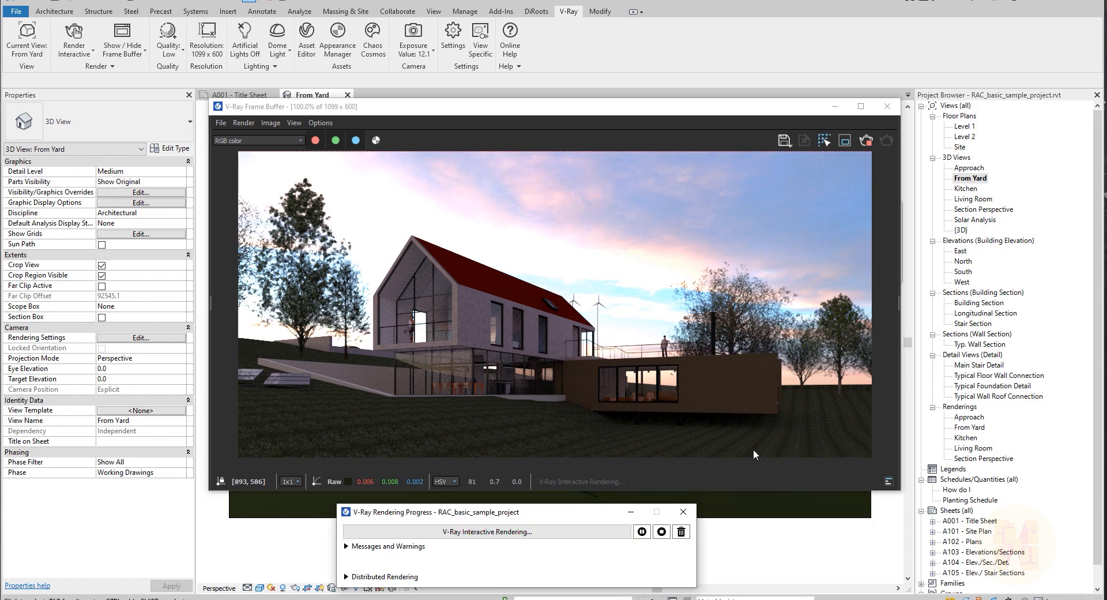
Stop the interactive render and examine the layer materials in the pitched roof's type structure without changing them
{"action": "left_click", "coordinate": [662, 531]}
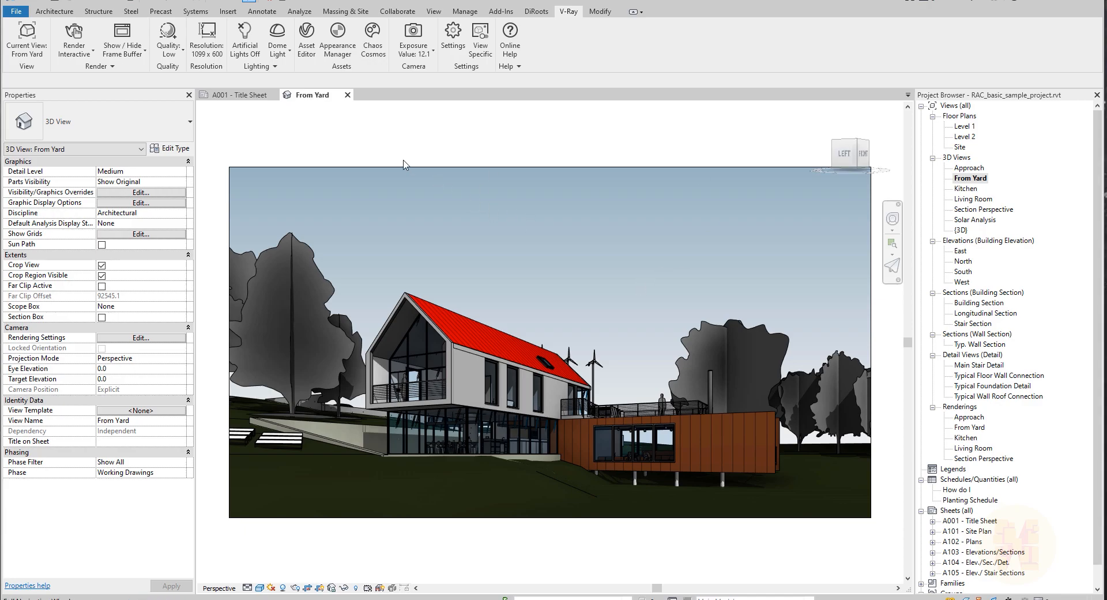
{"action": "left_click", "coordinate": [459, 330]}
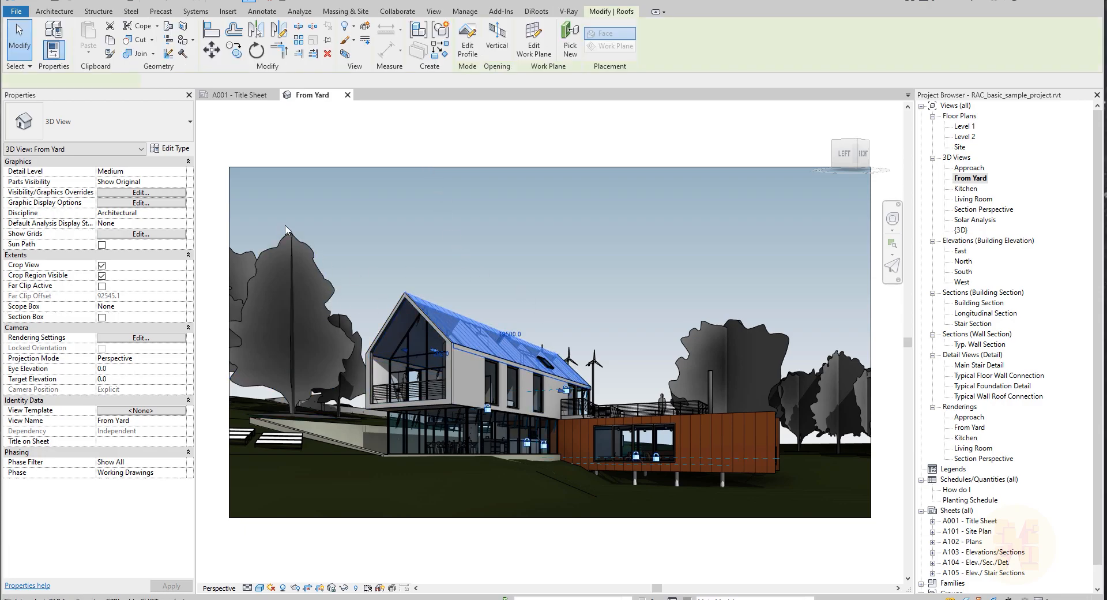
{"action": "left_click", "coordinate": [167, 149]}
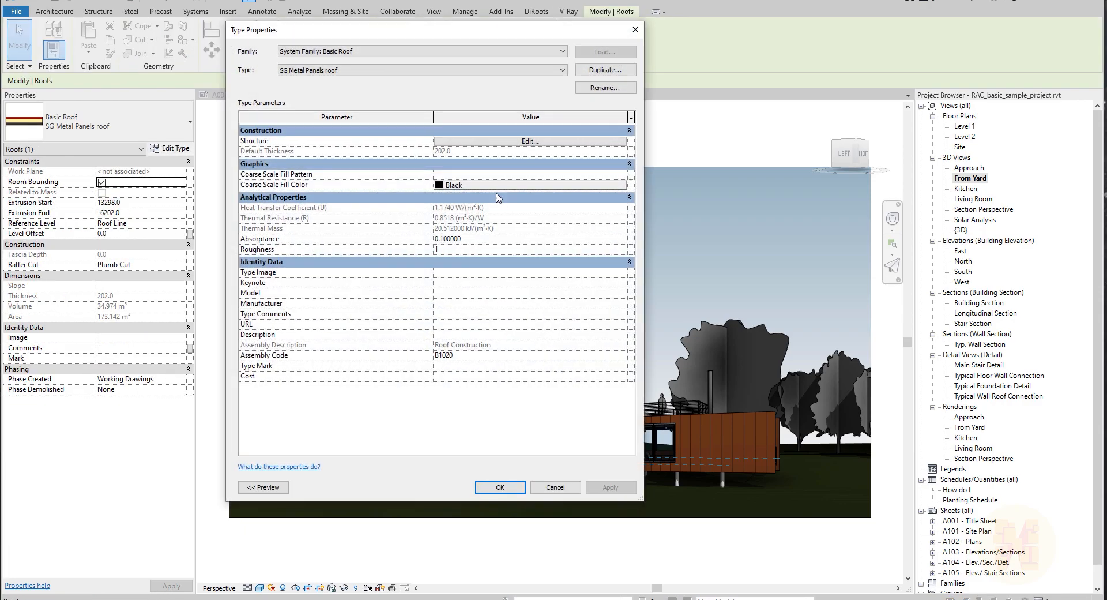
{"action": "left_click", "coordinate": [530, 142]}
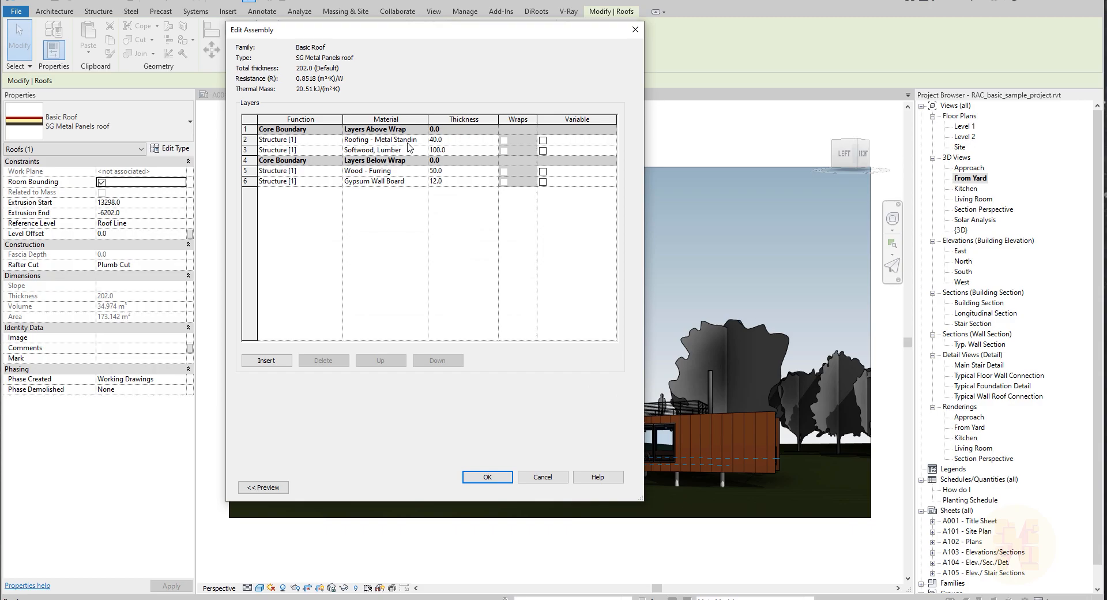
{"action": "left_click_drag", "start_coordinate": [427, 119], "coordinate": [469, 119]}
{"action": "left_click", "coordinate": [635, 30]}
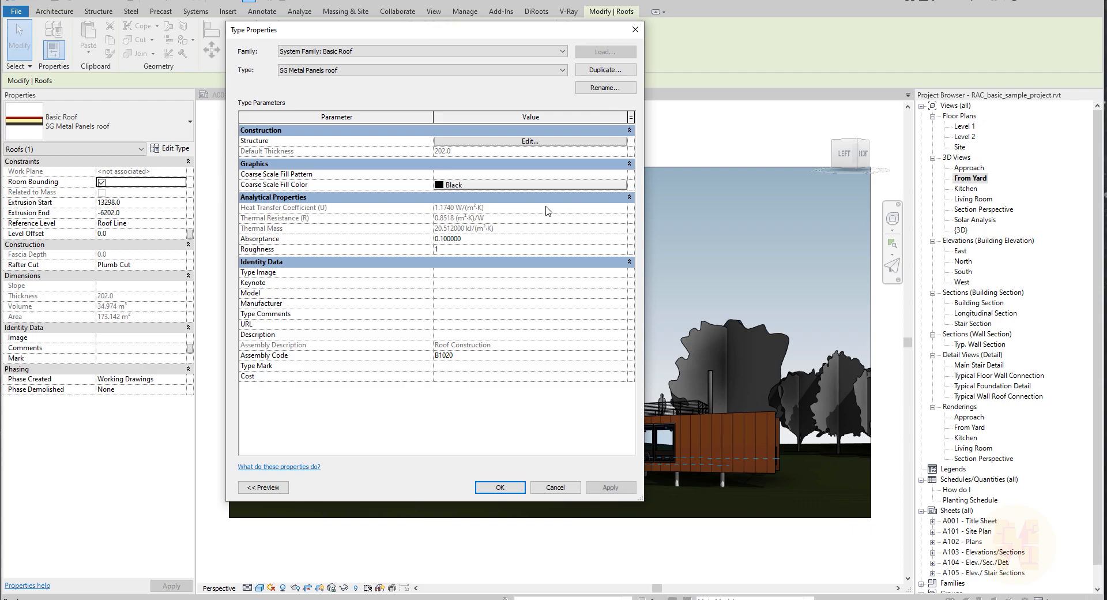
{"action": "left_click", "coordinate": [635, 30]}
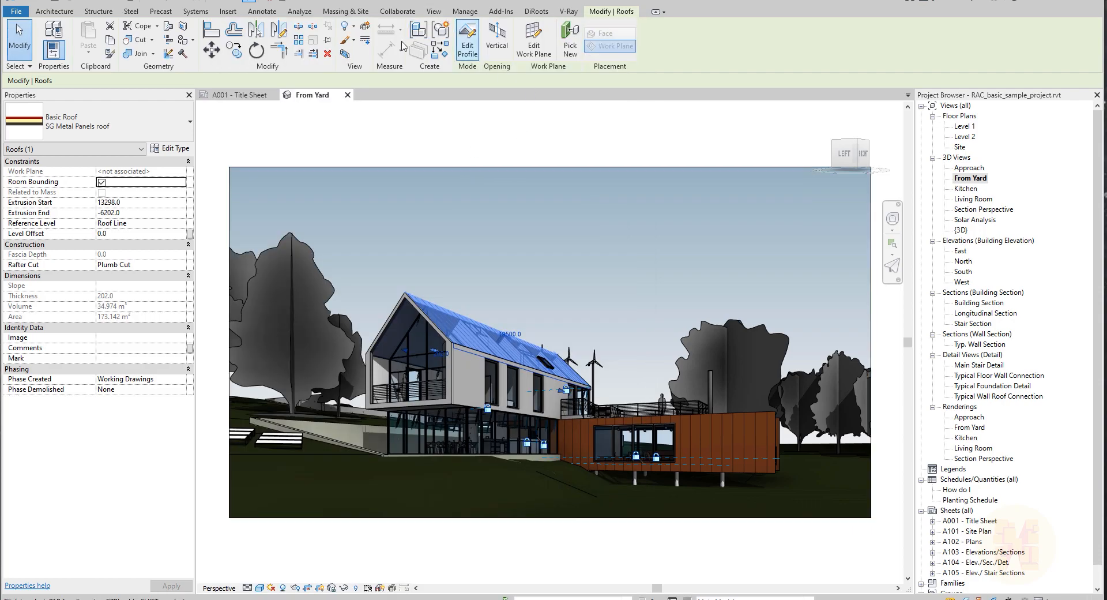
Open the V-Ray Appearance Manager, filter the project materials by "roof" and select Roofing - Metal Standing Seam, keeping the window clear of the house
{"action": "left_click", "coordinate": [470, 12]}
{"action": "scroll", "coordinate": [469, 14], "scroll_direction": "down", "scroll_amount": 3}
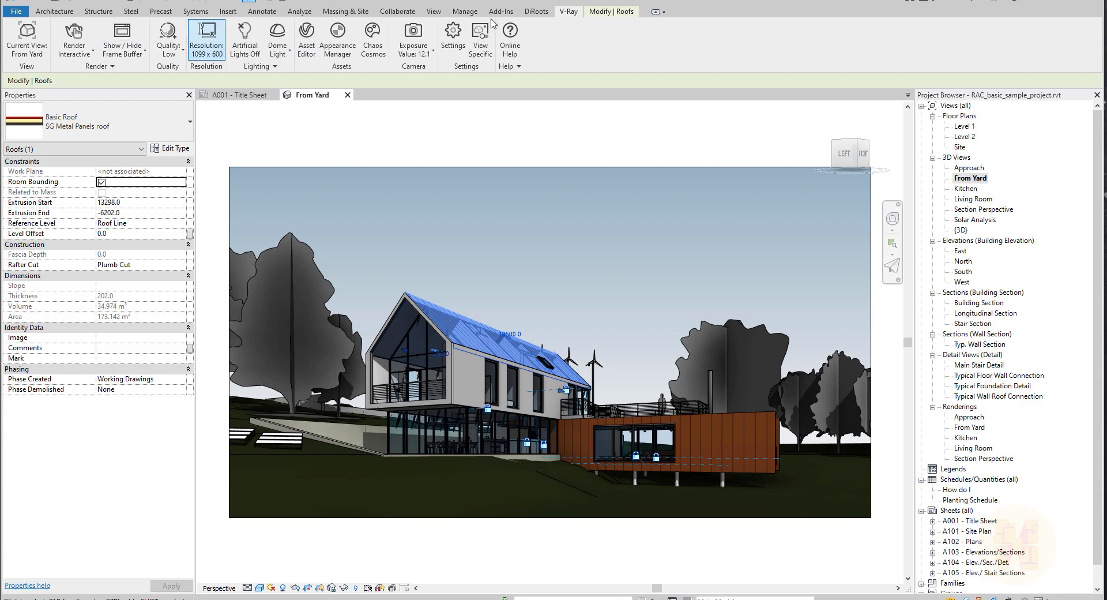
{"action": "left_click", "coordinate": [464, 12]}
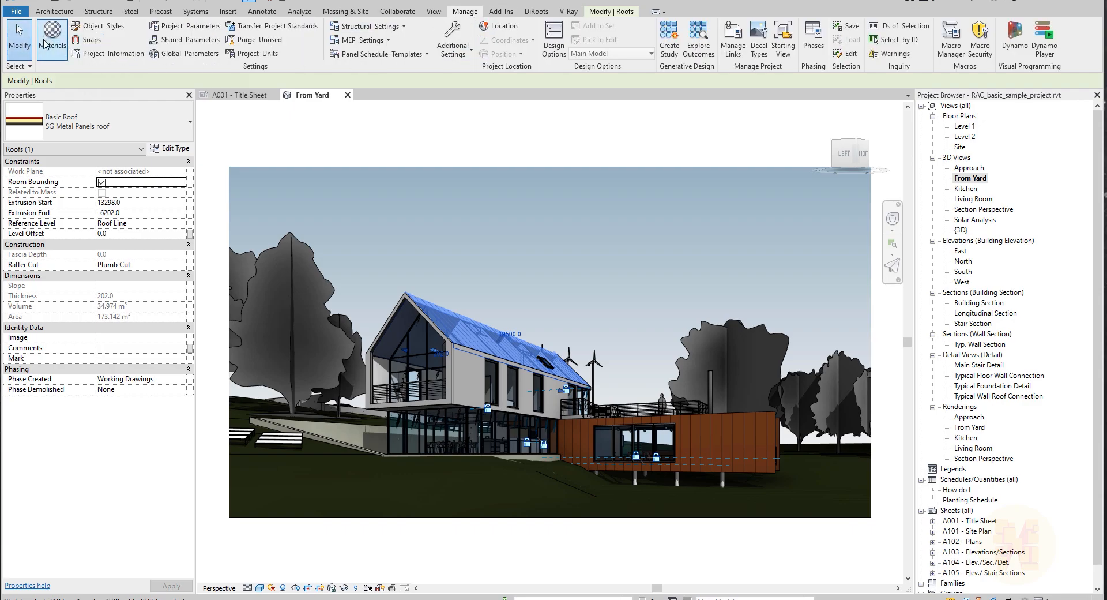
{"action": "left_click", "coordinate": [566, 12]}
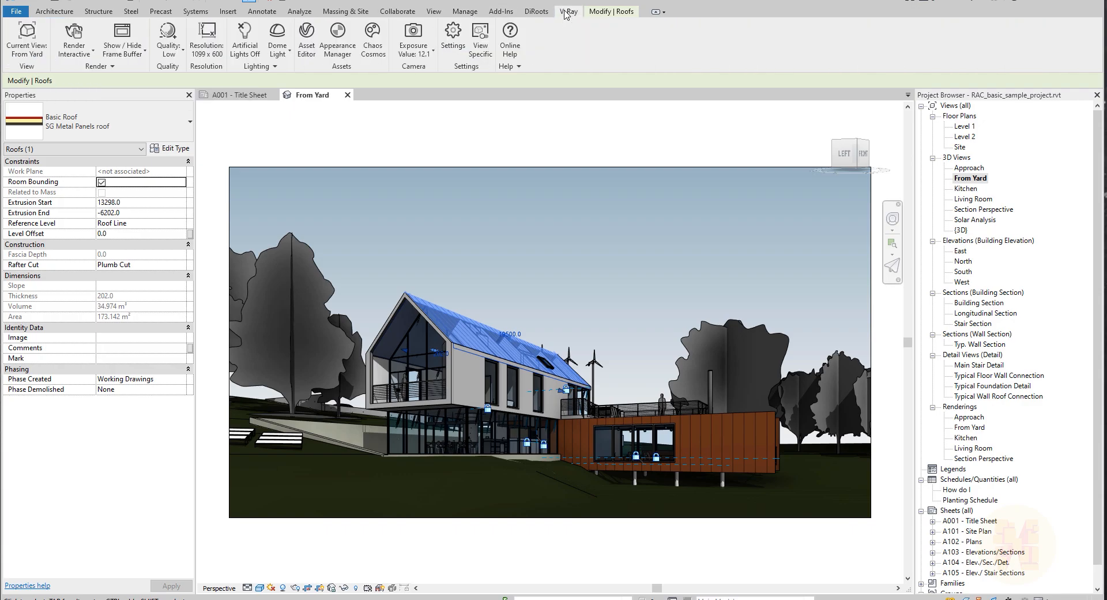
{"action": "left_click", "coordinate": [339, 40]}
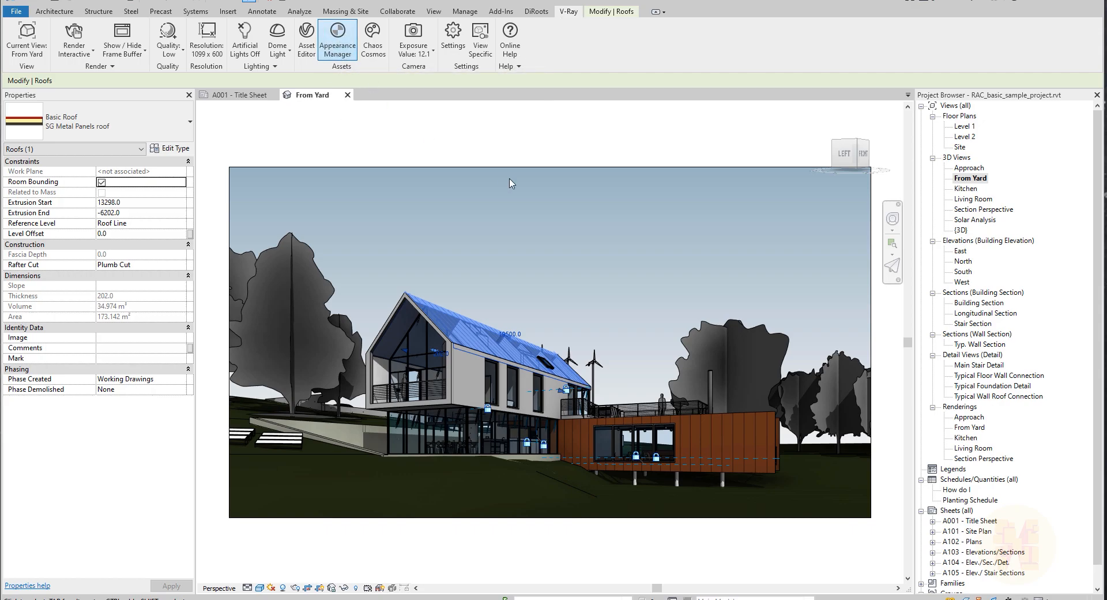
{"action": "left_click_drag", "start_coordinate": [309, 89], "coordinate": [516, 94]}
{"action": "left_click", "coordinate": [500, 118]}
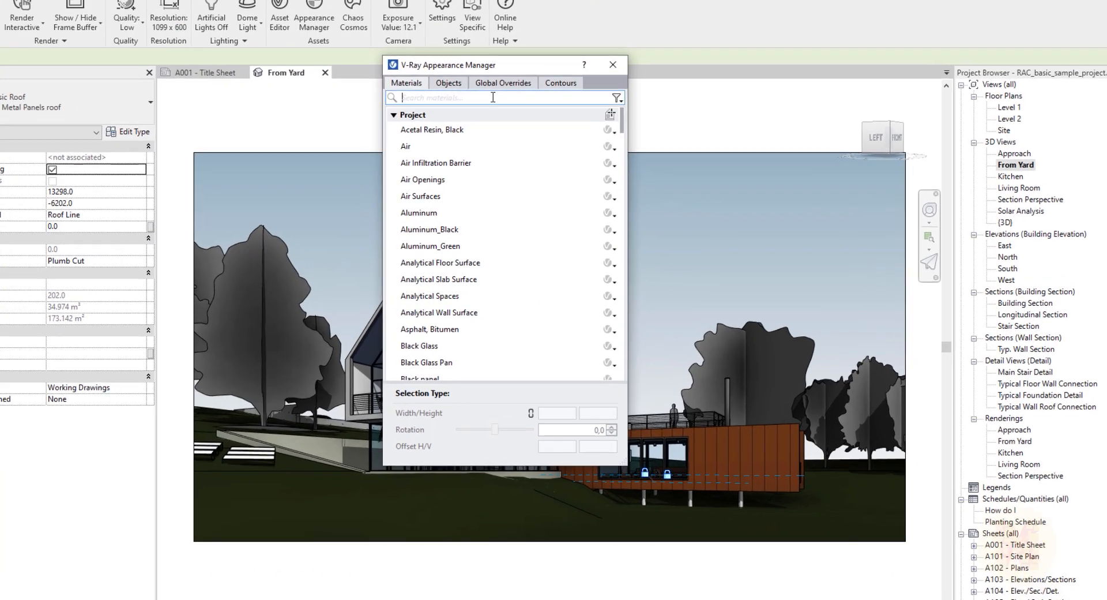
{"action": "type", "text": "roof"}
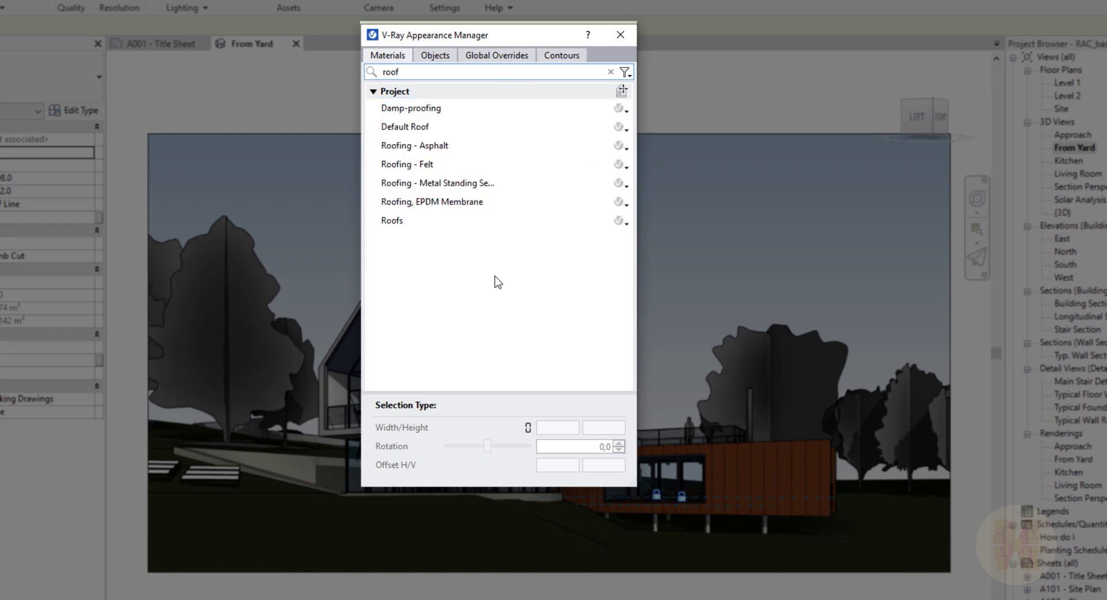
{"action": "left_click", "coordinate": [394, 191]}
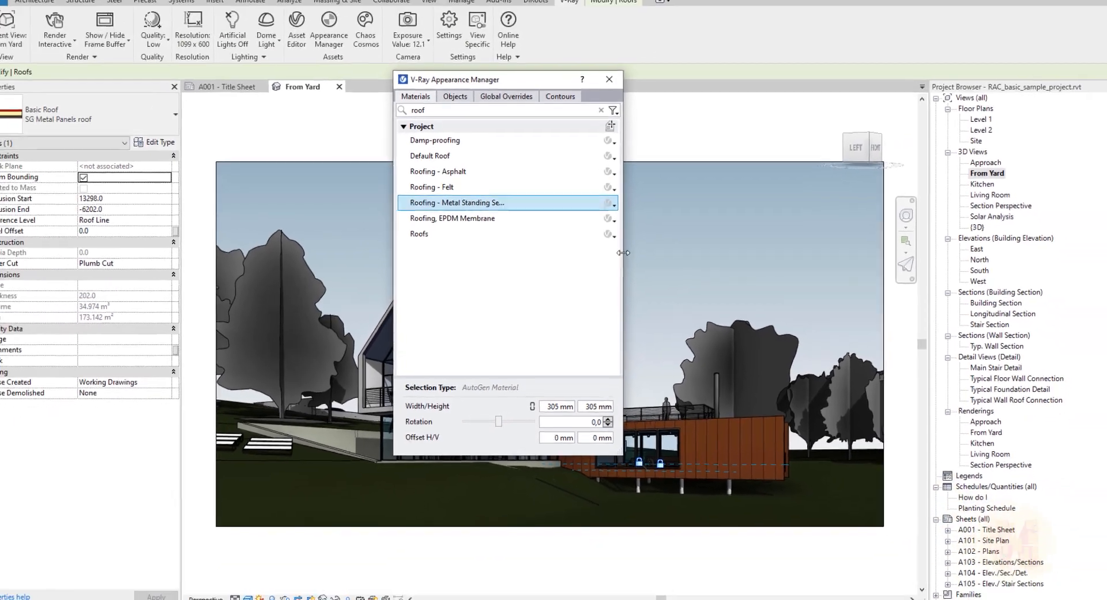
{"action": "left_click_drag", "start_coordinate": [622, 252], "coordinate": [675, 253]}
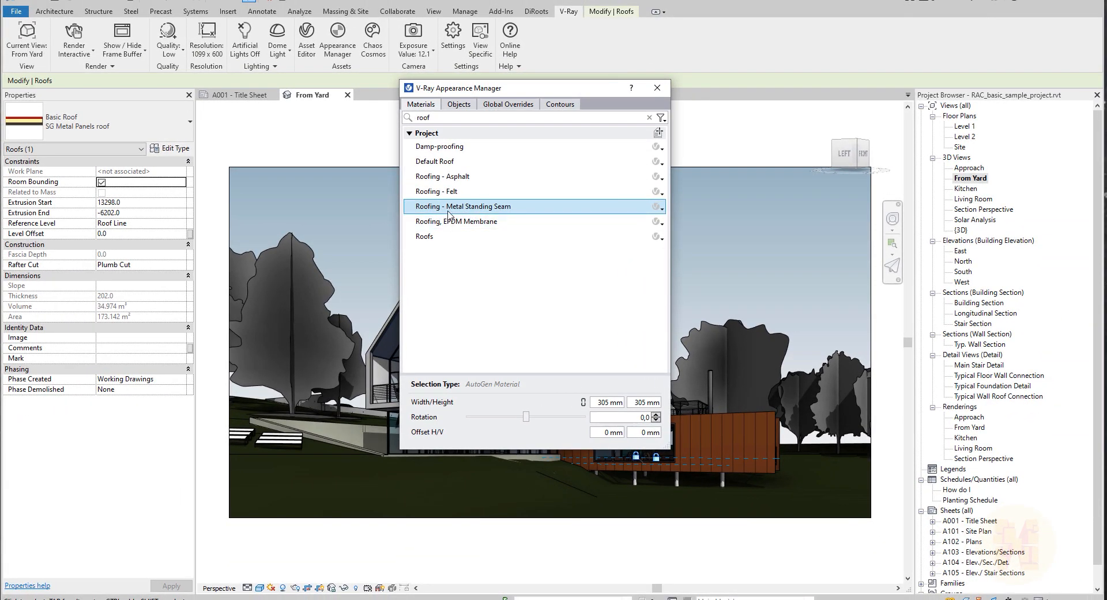
{"action": "left_click_drag", "start_coordinate": [520, 94], "coordinate": [194, 115]}
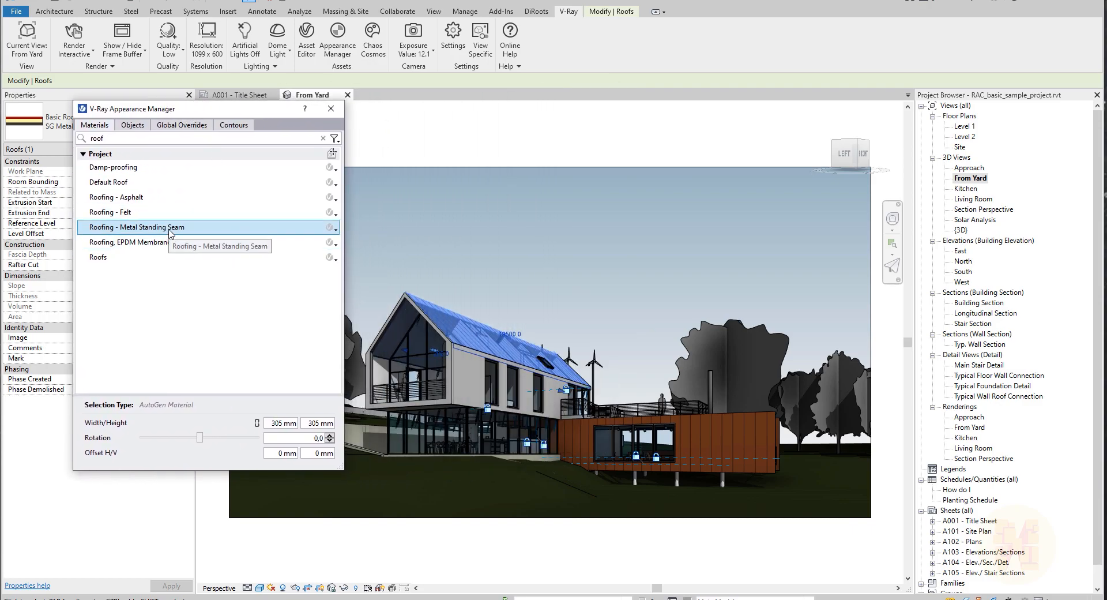
Open the V-Ray Asset Editor beside the Appearance Manager with both the material library and the material properties expanded
{"action": "left_click", "coordinate": [313, 36]}
{"action": "left_click_drag", "start_coordinate": [313, 86], "coordinate": [625, 92]}
{"action": "left_click", "coordinate": [512, 280]}
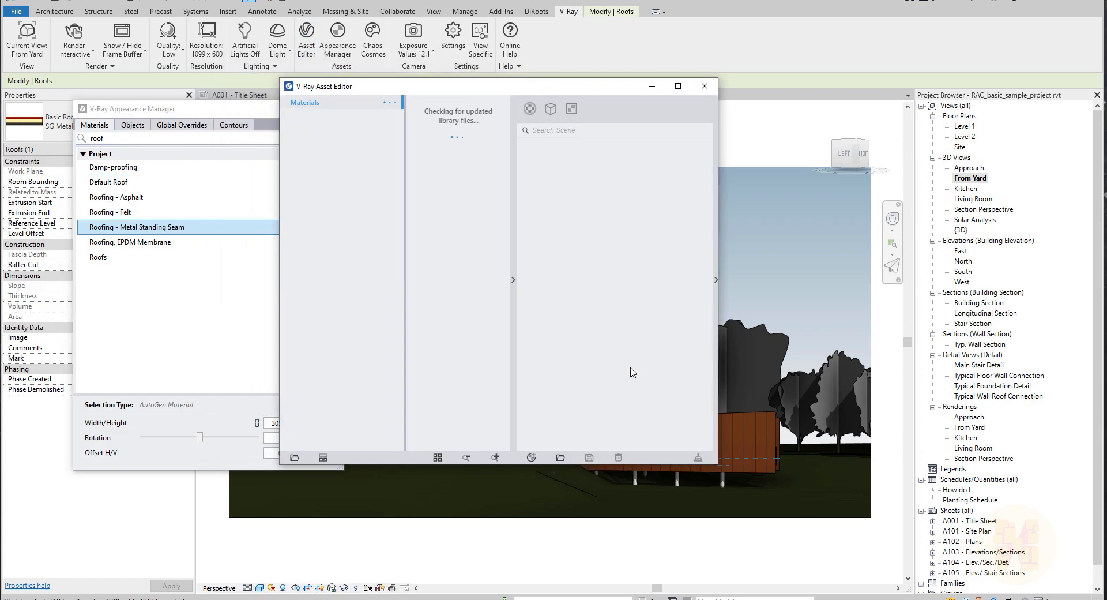
{"action": "left_click", "coordinate": [715, 280]}
{"action": "left_click_drag", "start_coordinate": [560, 91], "coordinate": [583, 112]}
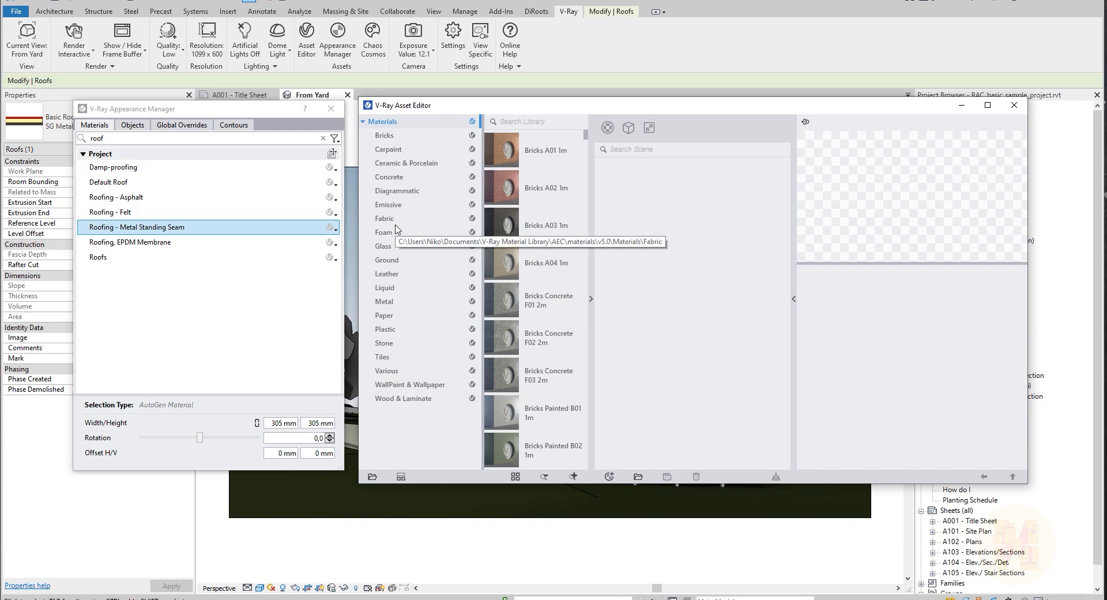
Add the library metal Metal Painted Bumpy Red 5cm to the scene and assign it to Roofing - Metal Standing Seam
{"action": "left_click", "coordinate": [392, 275]}
{"action": "left_click", "coordinate": [397, 303]}
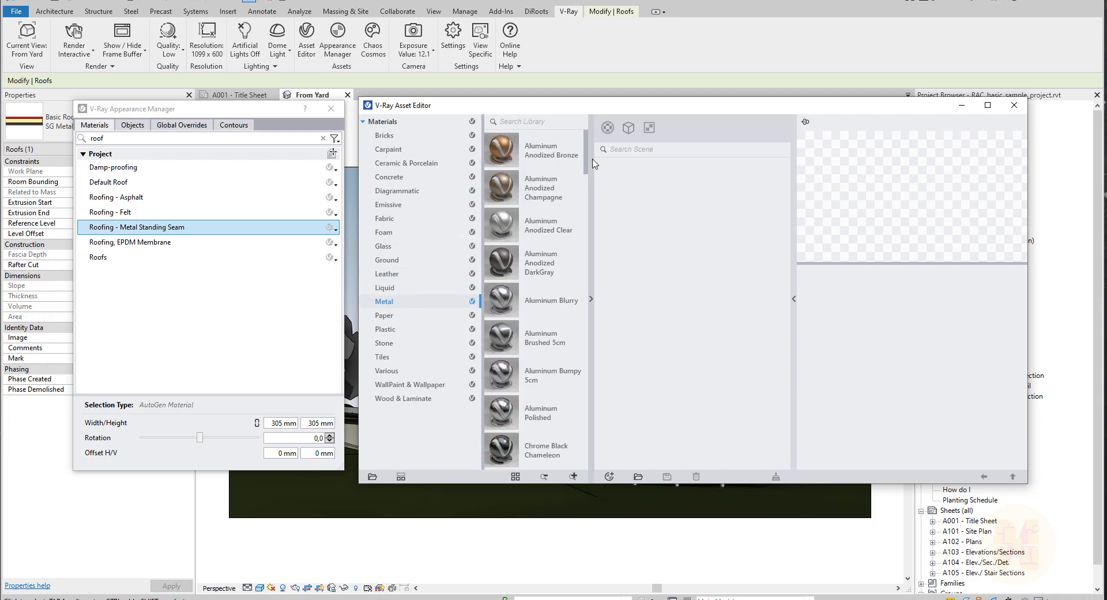
{"action": "left_click_drag", "start_coordinate": [586, 164], "coordinate": [583, 302]}
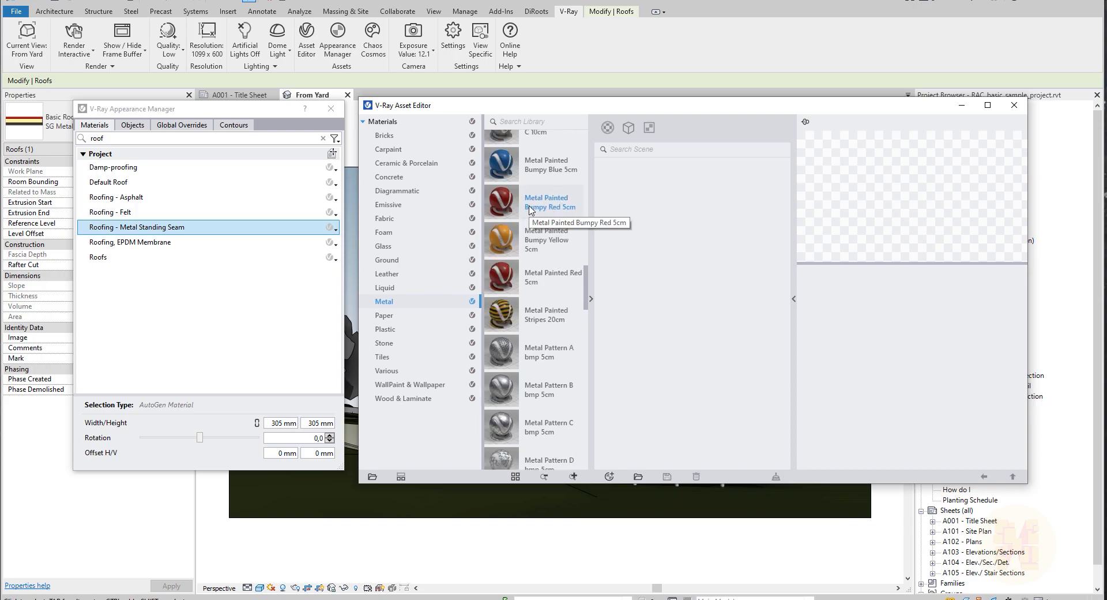
{"action": "mouse_move", "coordinate": [530, 208]}
{"action": "left_mouse_down"}
{"action": "mouse_move", "coordinate": [716, 225]}
{"action": "mouse_move", "coordinate": [688, 230]}
{"action": "left_mouse_up"}
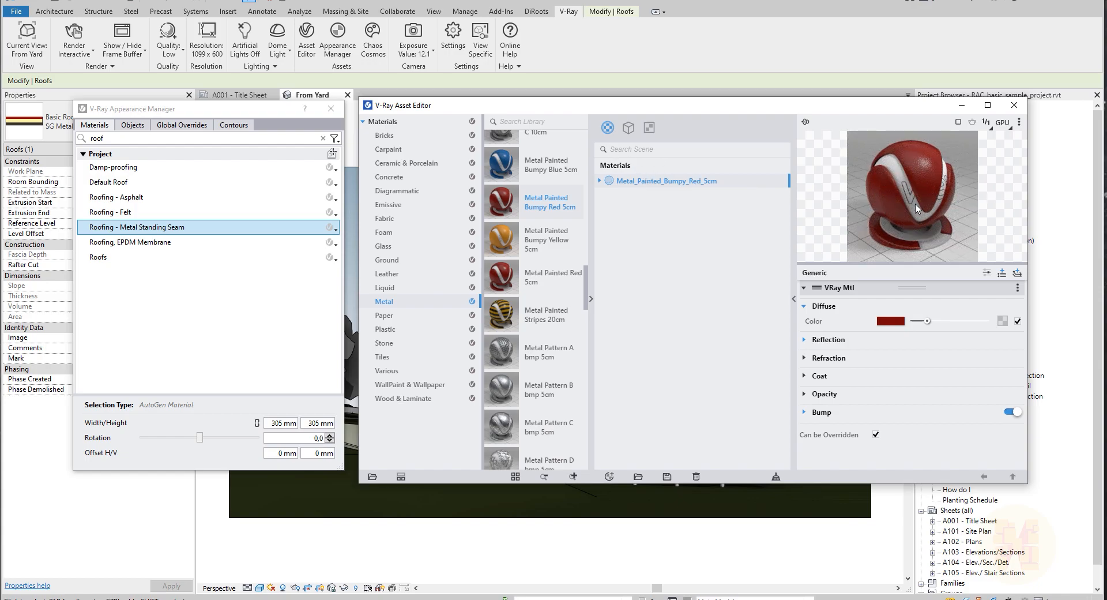
{"action": "mouse_move", "coordinate": [245, 108]}
{"action": "left_mouse_down"}
{"action": "mouse_move", "coordinate": [239, 121]}
{"action": "mouse_move", "coordinate": [250, 108]}
{"action": "left_mouse_up"}
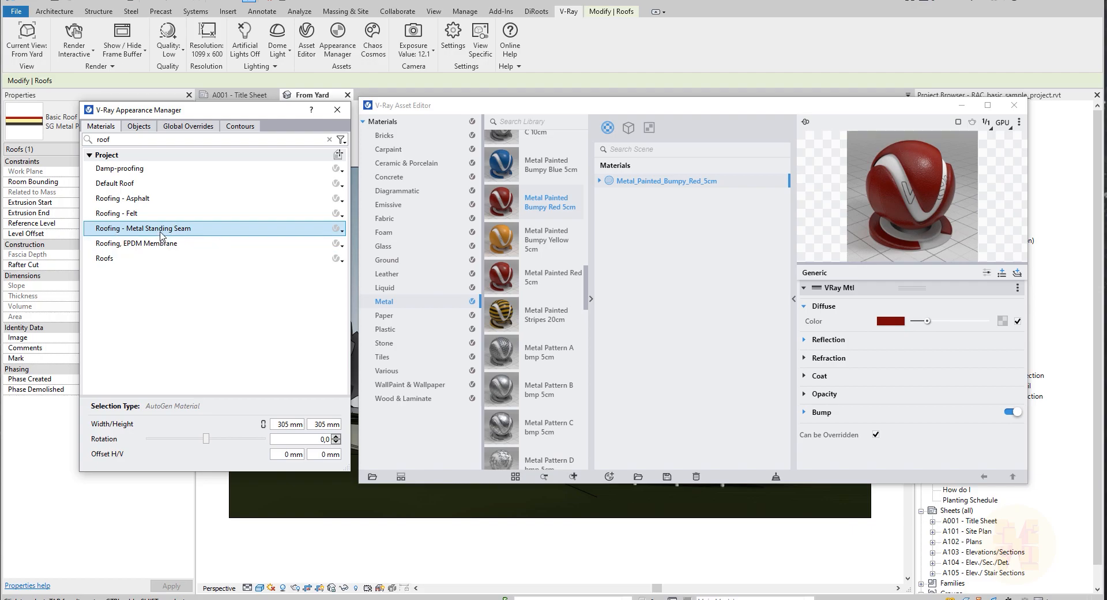
{"action": "mouse_move", "coordinate": [642, 181]}
{"action": "left_mouse_down"}
{"action": "mouse_move", "coordinate": [349, 185]}
{"action": "mouse_move", "coordinate": [207, 232]}
{"action": "left_mouse_up"}
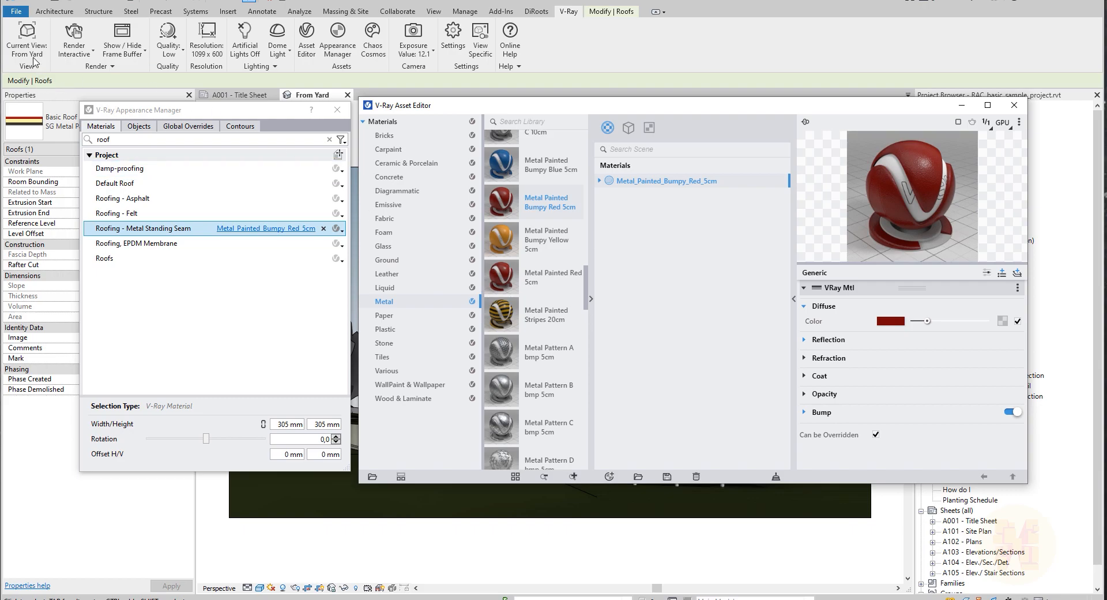
Run an interactive render to check the roof material, and close the frame buffer and rendering progress window
{"action": "left_click", "coordinate": [74, 35]}
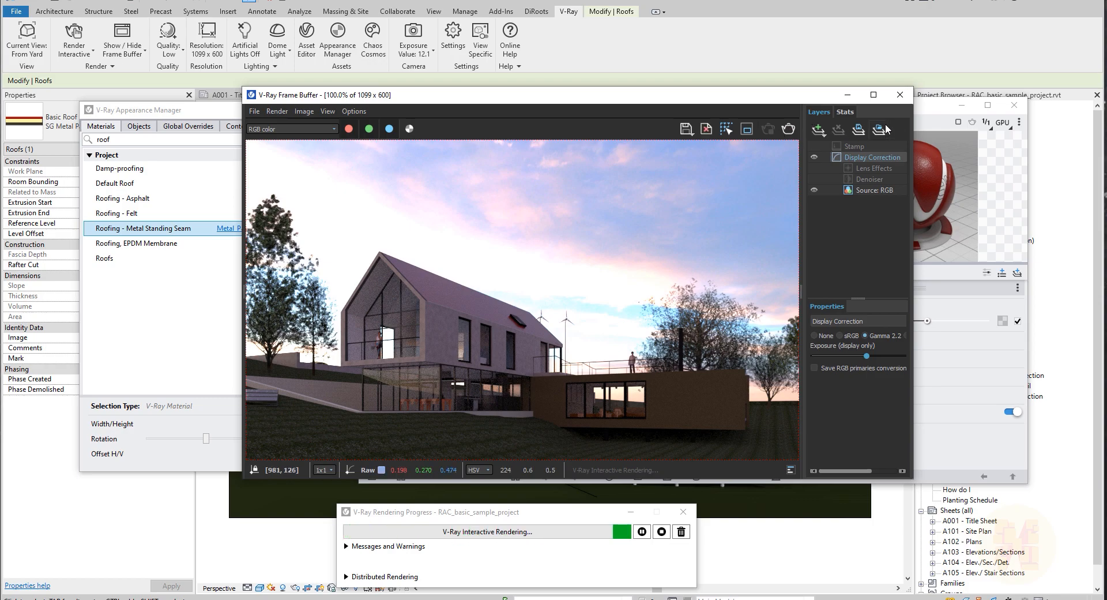
{"action": "left_click", "coordinate": [900, 94]}
{"action": "left_click", "coordinate": [683, 512]}
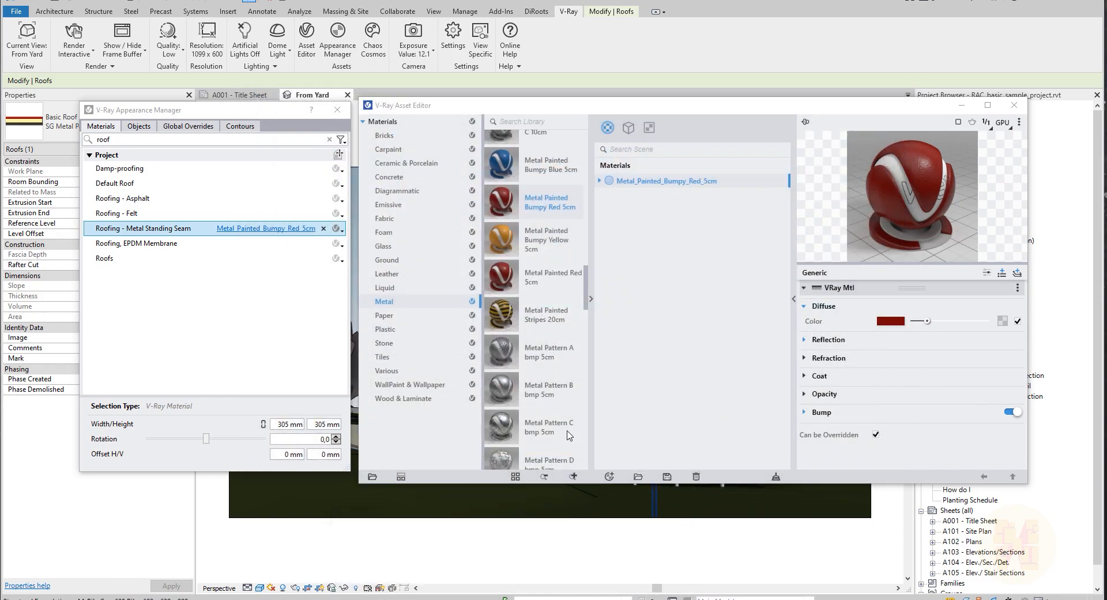
Create a new Generic V-Ray material in the Asset Editor
{"action": "left_click", "coordinate": [660, 259]}
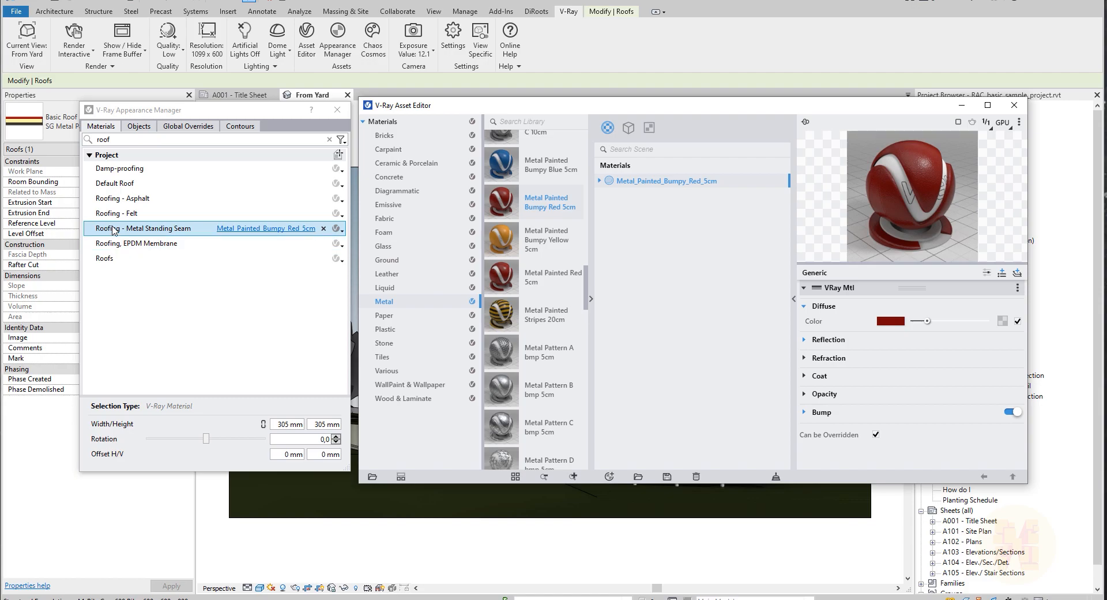
{"action": "mouse_move", "coordinate": [616, 109]}
{"action": "left_mouse_down"}
{"action": "mouse_move", "coordinate": [635, 106]}
{"action": "mouse_move", "coordinate": [624, 97]}
{"action": "left_mouse_up"}
{"action": "left_click", "coordinate": [617, 464]}
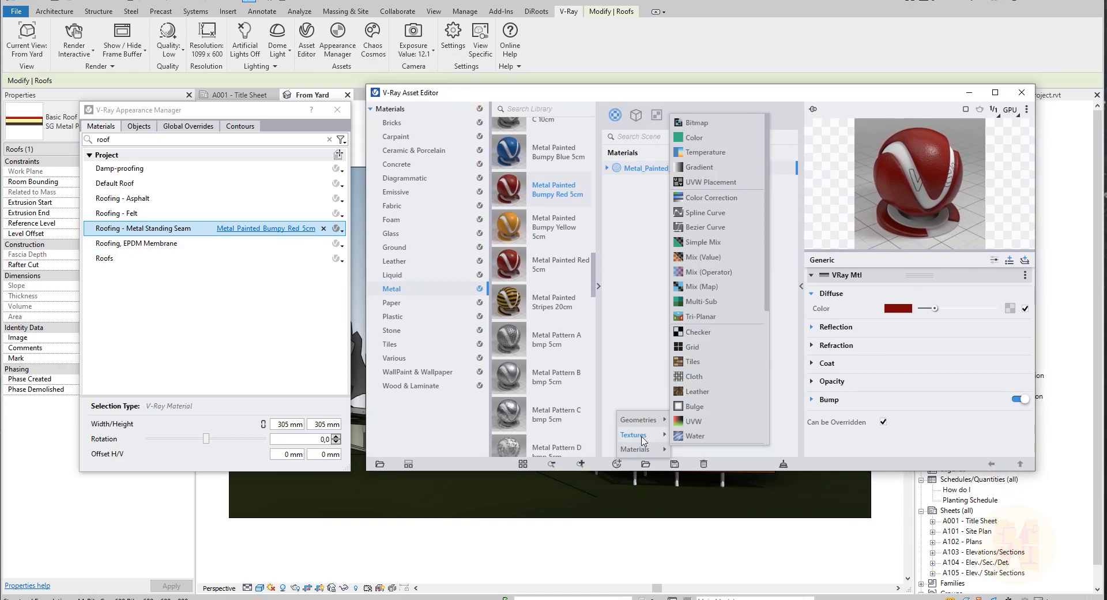
{"action": "mouse_move", "coordinate": [651, 449]}
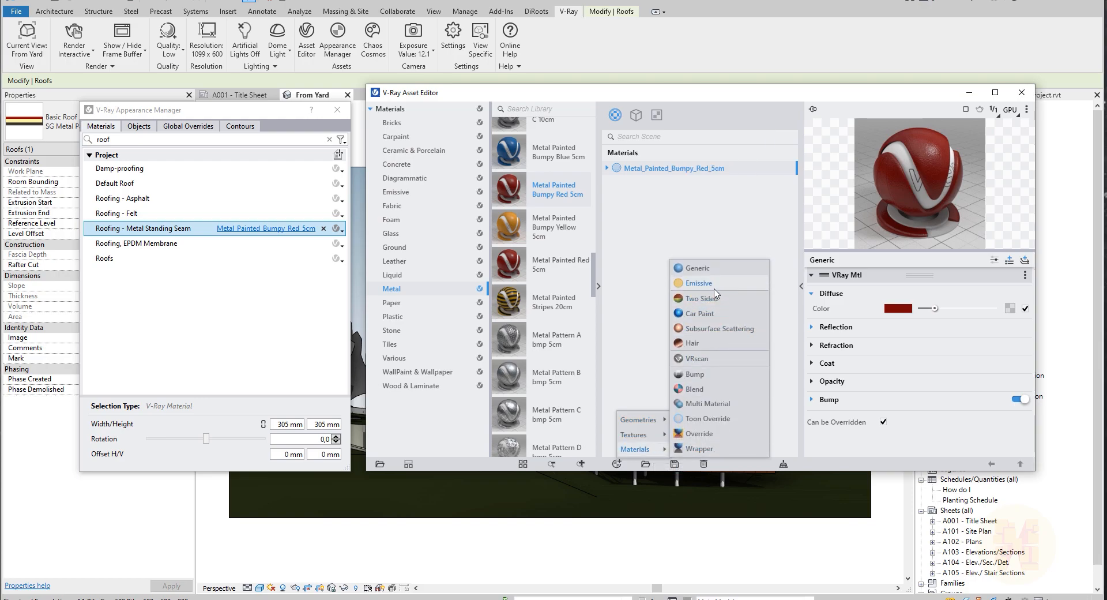
{"action": "left_click", "coordinate": [699, 268]}
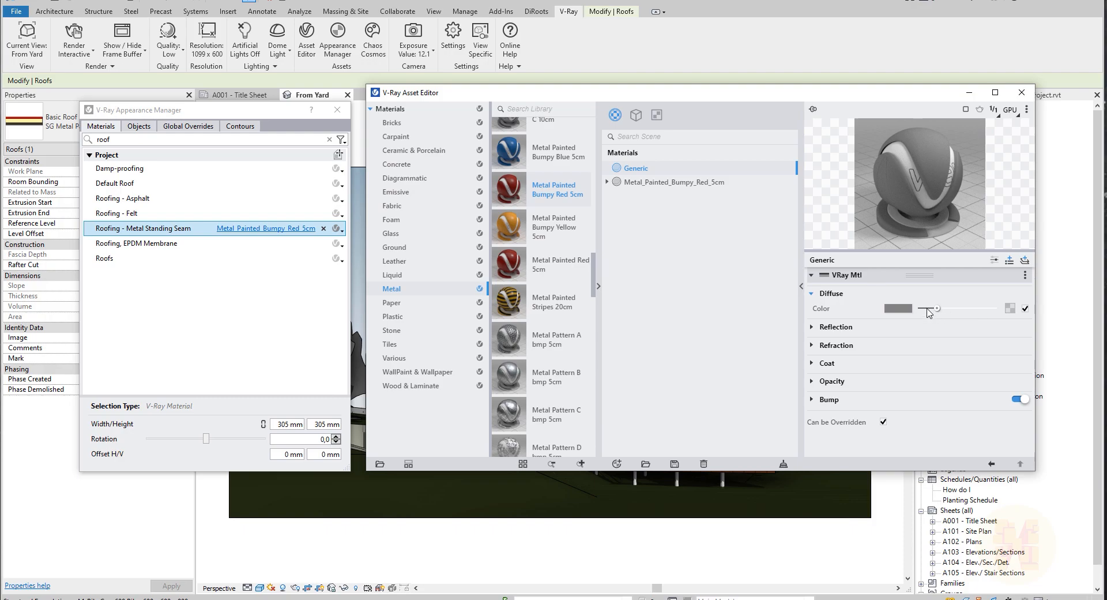
Darken the Generic material's diffuse color and raise its reflection and refraction colors to near white for a glass look
{"action": "left_click_drag", "start_coordinate": [938, 309], "coordinate": [980, 342]}
{"action": "left_click", "coordinate": [812, 326]}
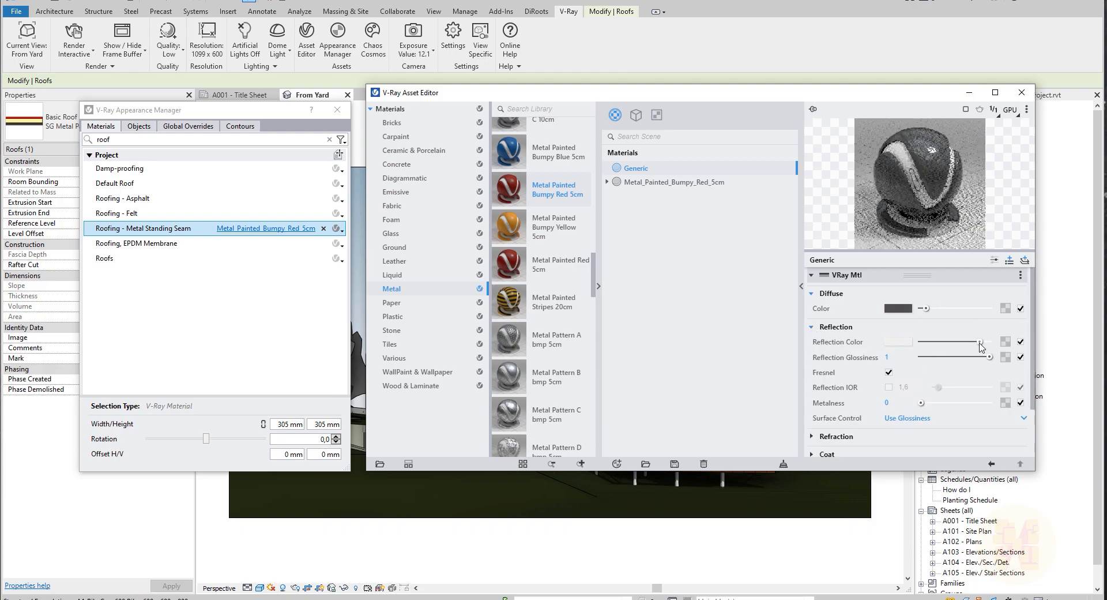
{"action": "left_click", "coordinate": [811, 437]}
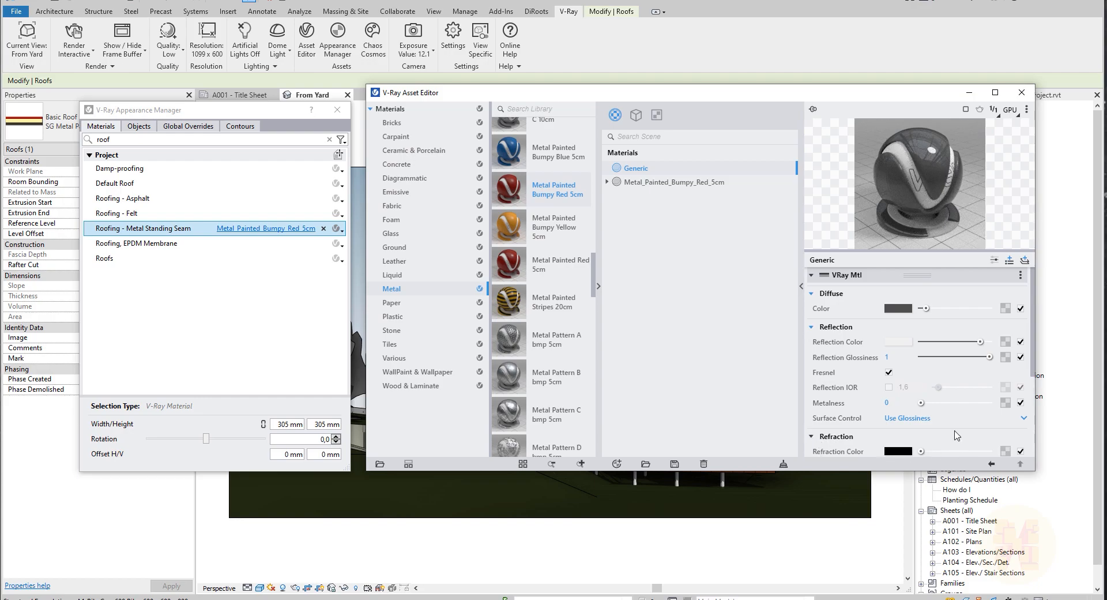
{"action": "scroll", "coordinate": [875, 434], "scroll_direction": "down", "scroll_amount": 2}
{"action": "left_click_drag", "start_coordinate": [922, 394], "coordinate": [980, 394]}
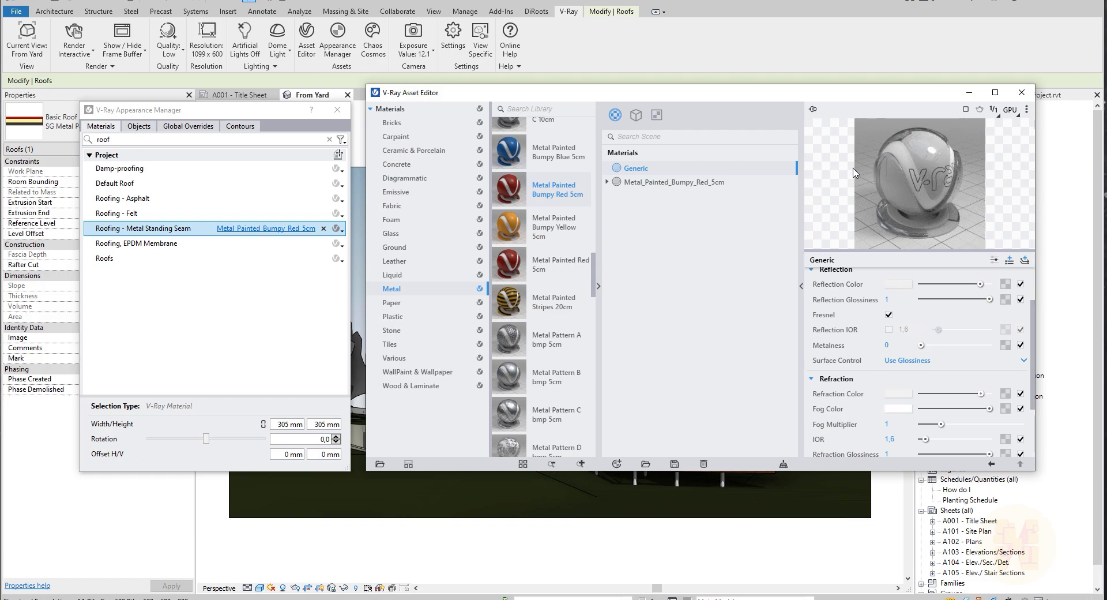
Rename the Generic material as Glass
{"action": "right_click", "coordinate": [643, 169]}
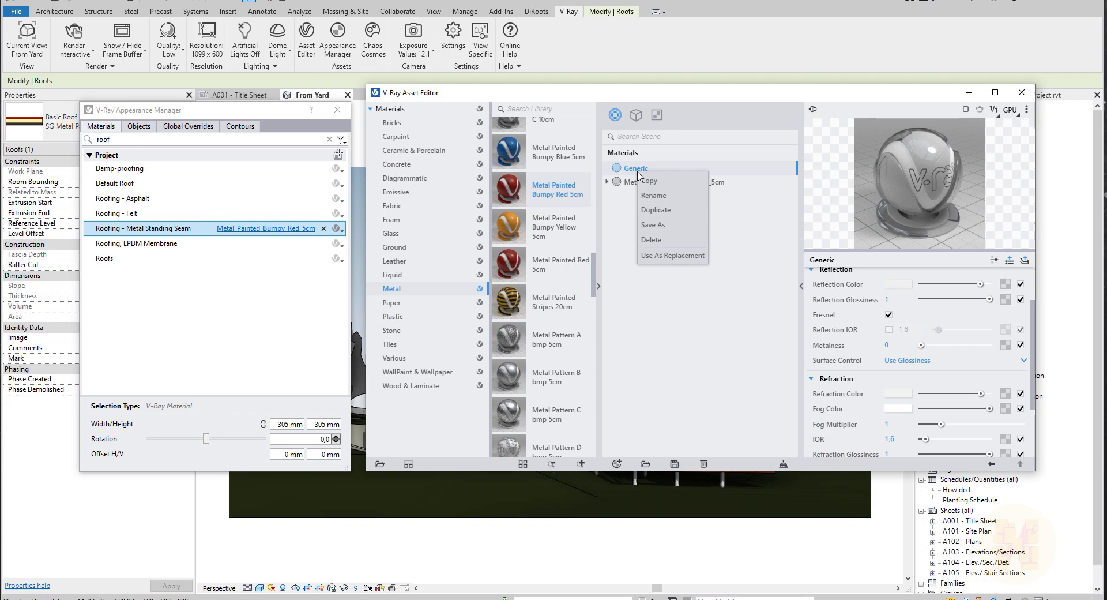
{"action": "left_click", "coordinate": [669, 199]}
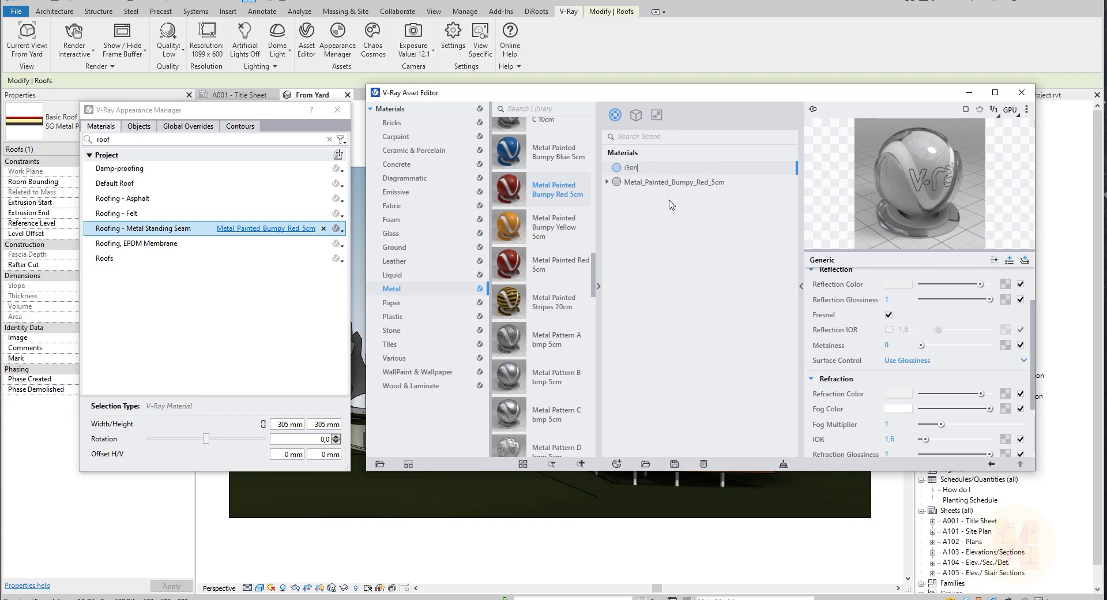
{"action": "type", "text": "Glass"}
{"action": "key", "text": "Return"}
Filter the project materials by "Glass" and assign the new V-Ray Glass material to the project's Glass material
{"action": "left_click", "coordinate": [125, 143]}
{"action": "key", "text": "ctrl+a"}
{"action": "type", "text": "Glass"}
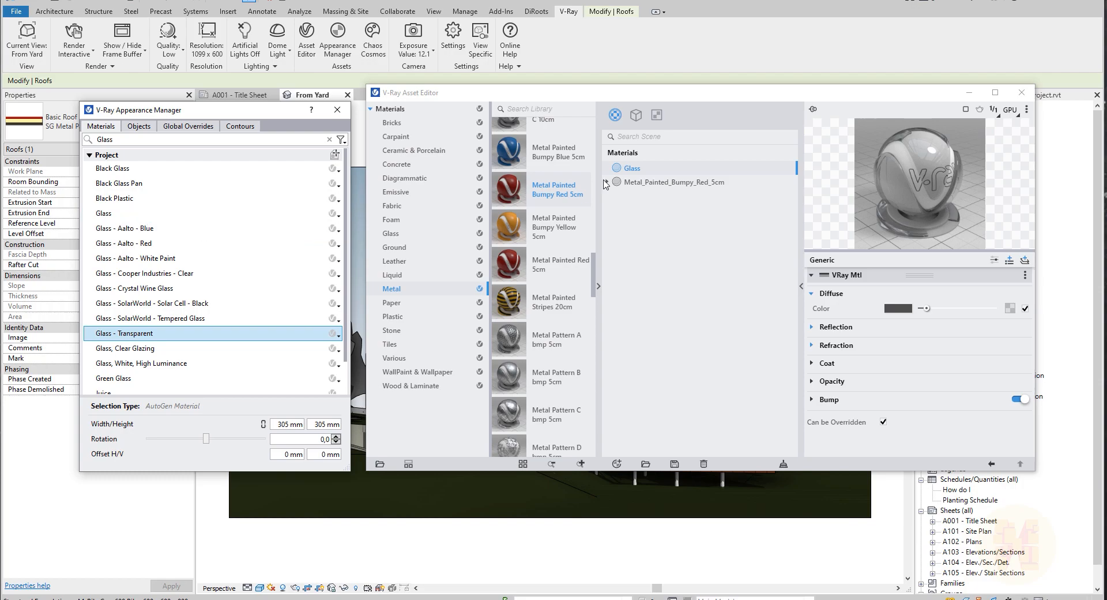
{"action": "left_click_drag", "start_coordinate": [640, 169], "coordinate": [105, 214]}
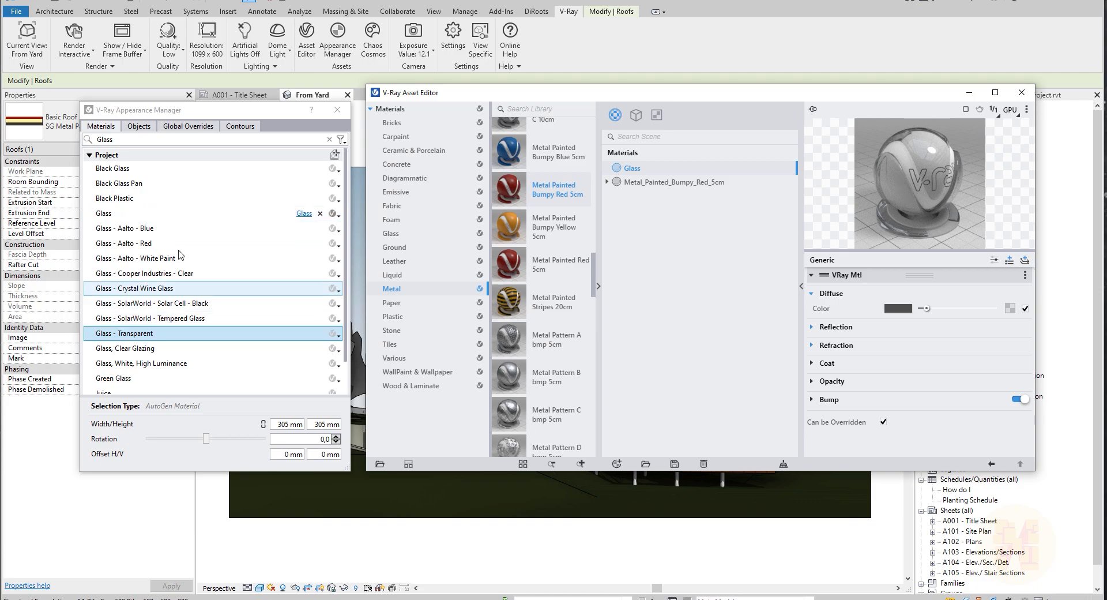
Render the From Yard view interactively with the new Glass material, and stop the rendering
{"action": "left_click", "coordinate": [87, 52]}
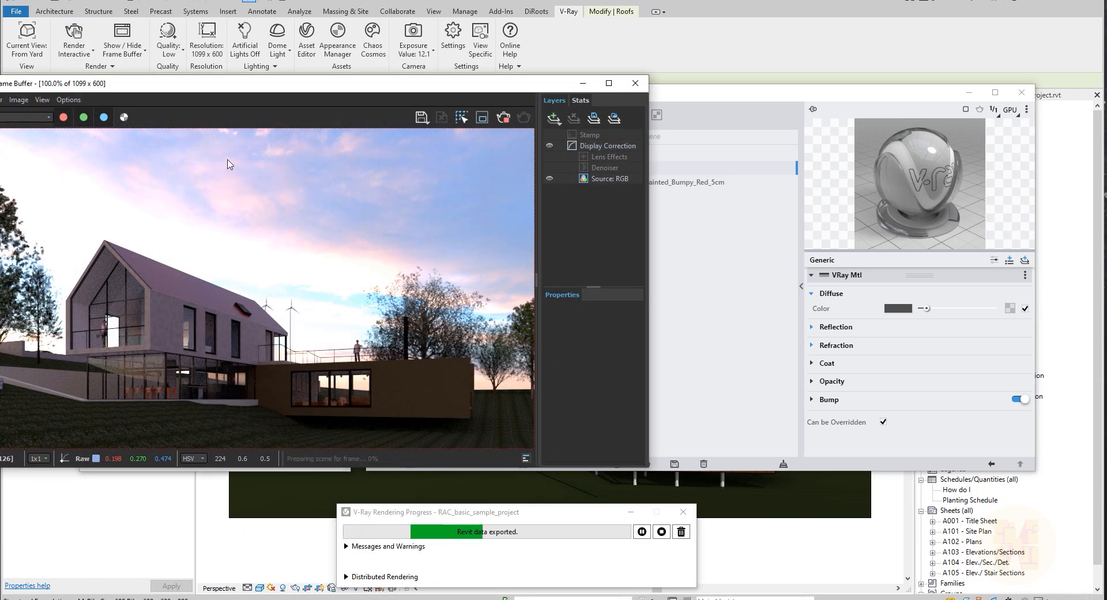
{"action": "left_click_drag", "start_coordinate": [214, 87], "coordinate": [562, 79]}
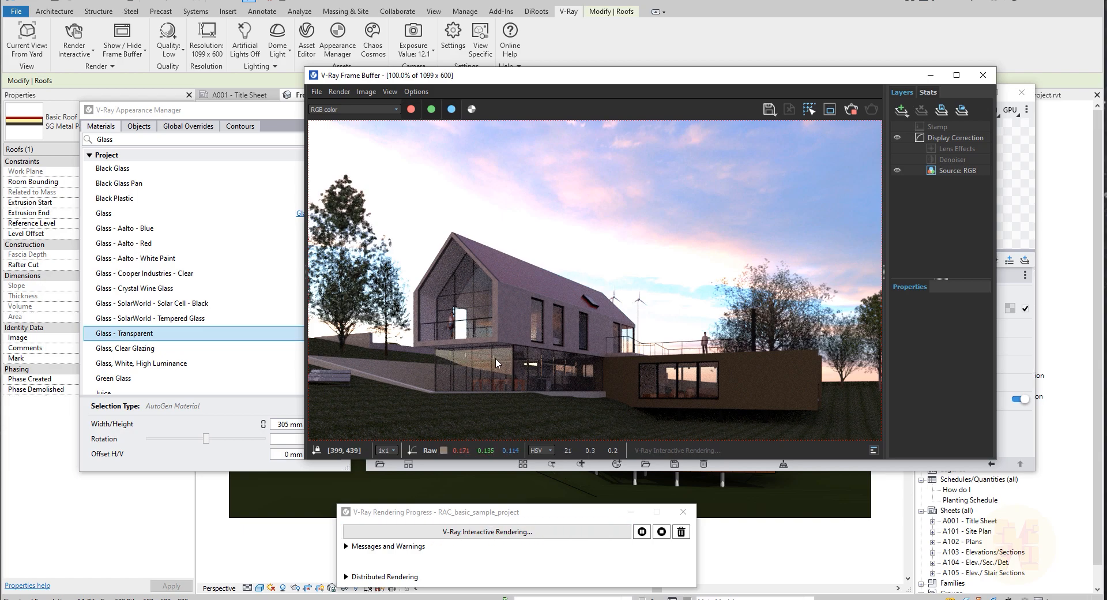
{"action": "left_click", "coordinate": [661, 531]}
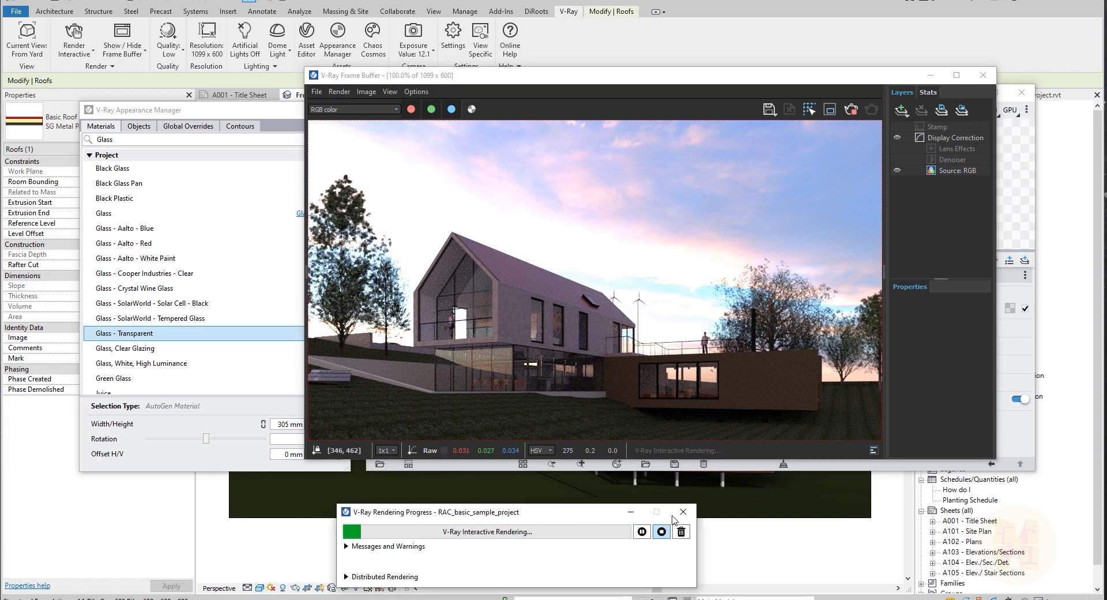
{"action": "left_click", "coordinate": [682, 513]}
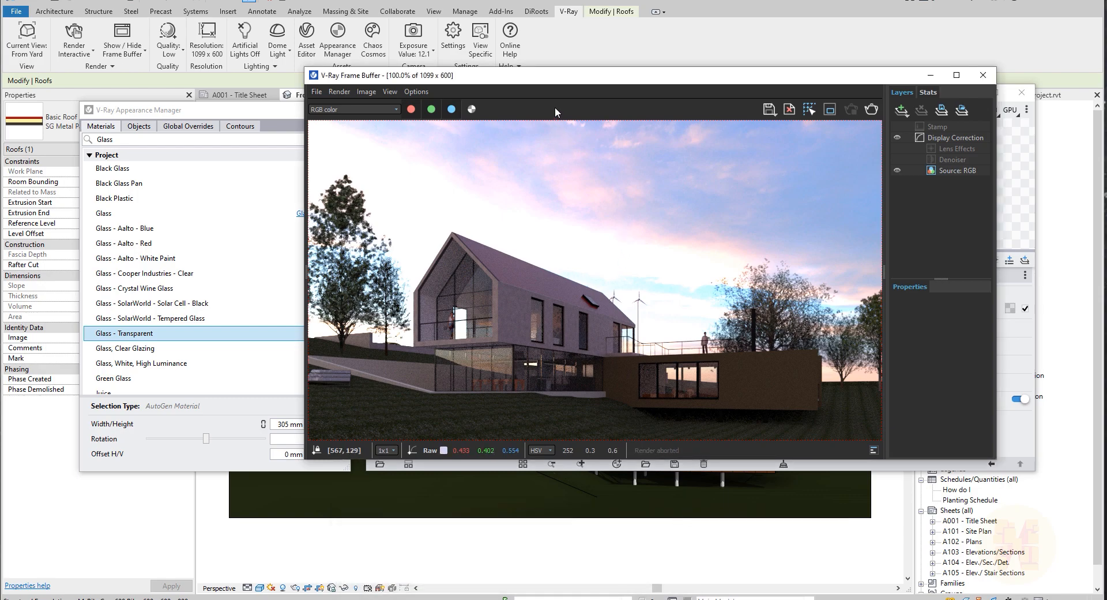
{"action": "left_click_drag", "start_coordinate": [560, 80], "coordinate": [406, 117]}
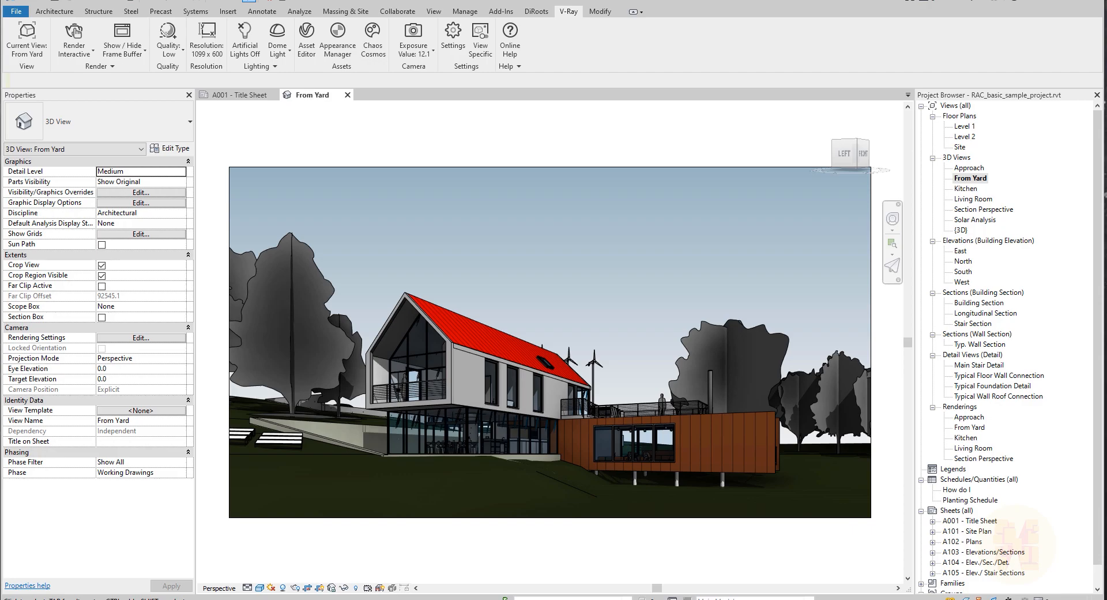
Open the Chaos Cosmos library and show only the downloaded Vegetation models
{"action": "left_click", "coordinate": [375, 48]}
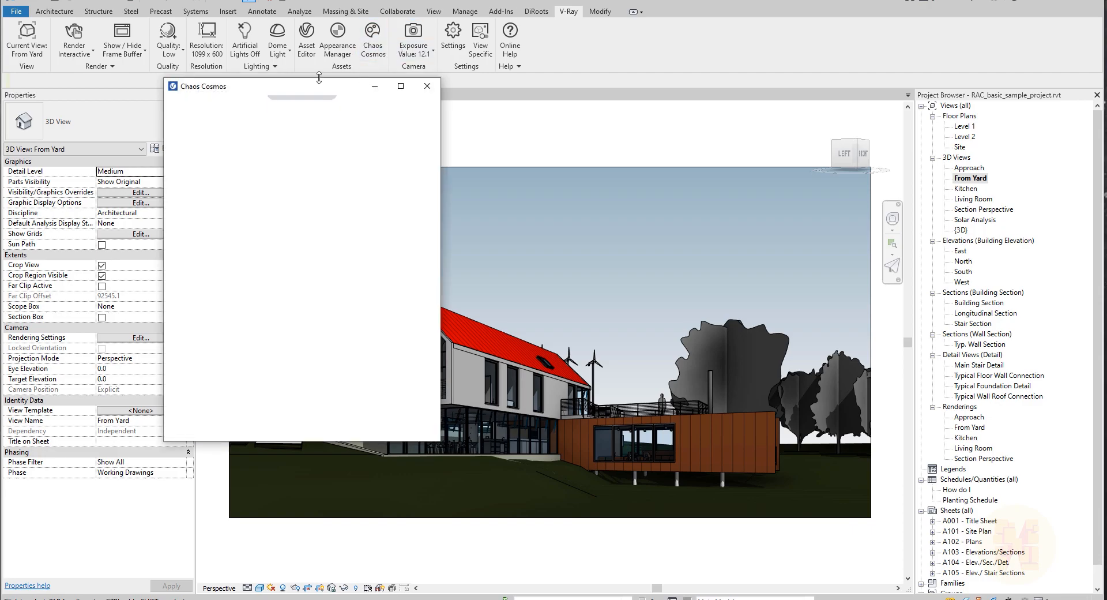
{"action": "left_click_drag", "start_coordinate": [327, 89], "coordinate": [531, 110]}
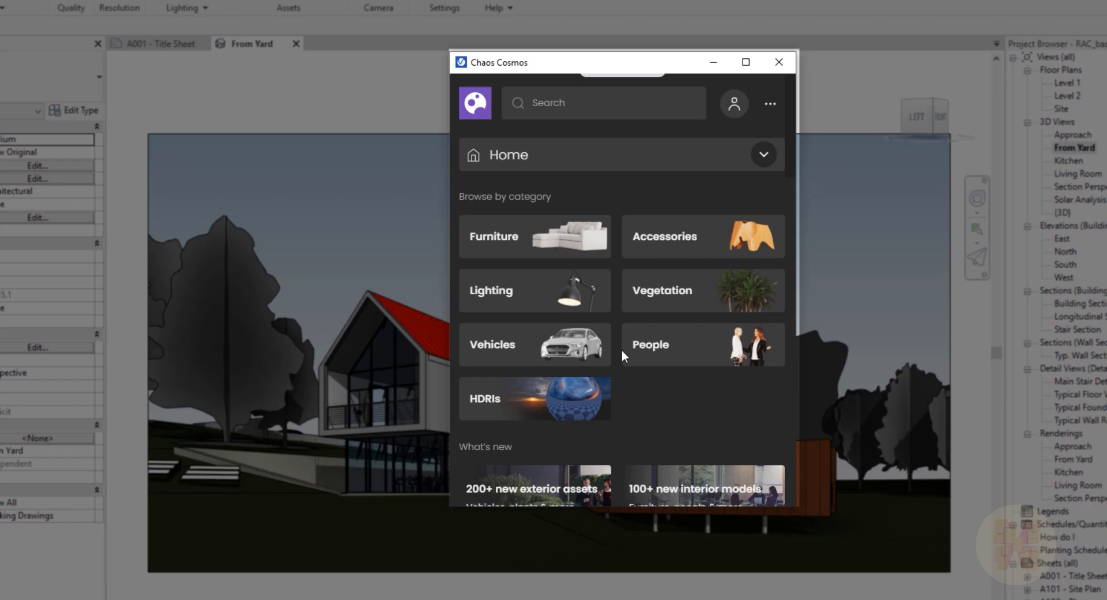
{"action": "left_click", "coordinate": [653, 298]}
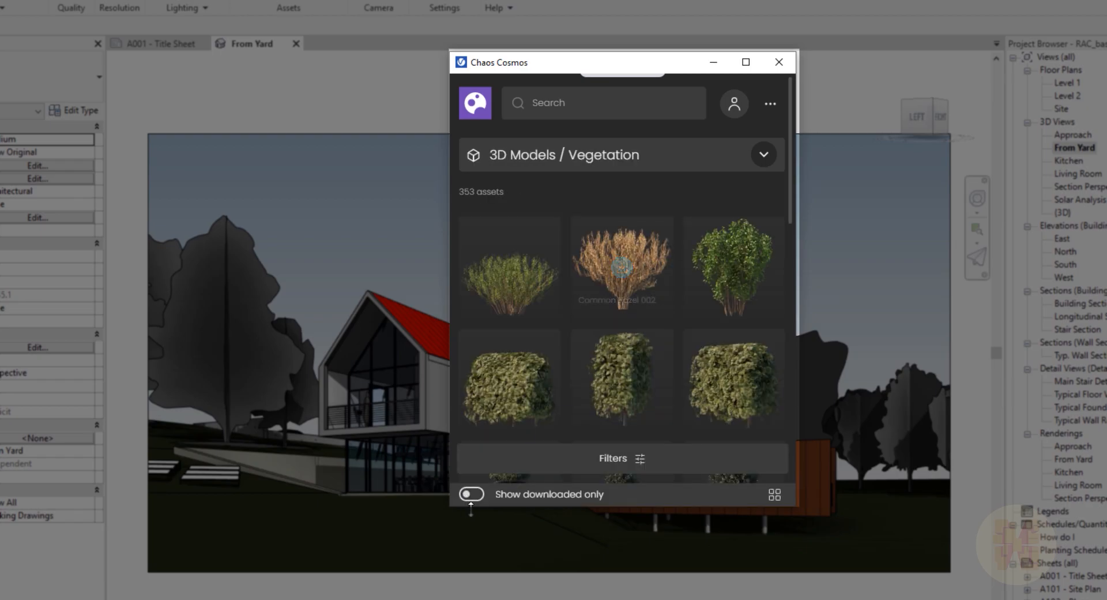
{"action": "left_click", "coordinate": [472, 494]}
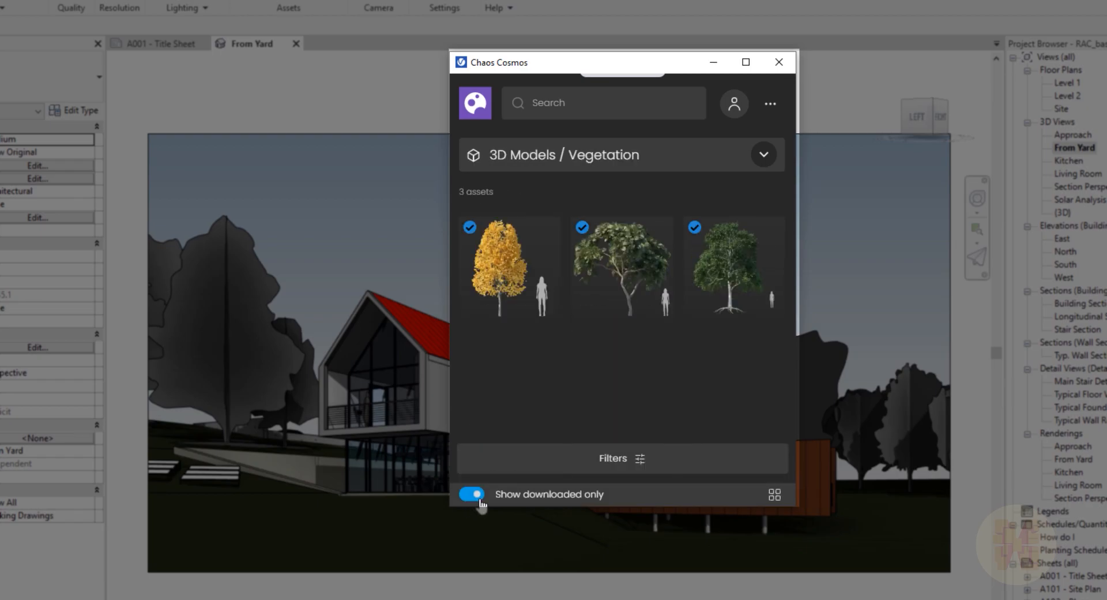
Import Curry Tree 002 from Chaos Cosmos and place one on the lawn in front of the house's gable end
{"action": "mouse_move", "coordinate": [621, 287]}
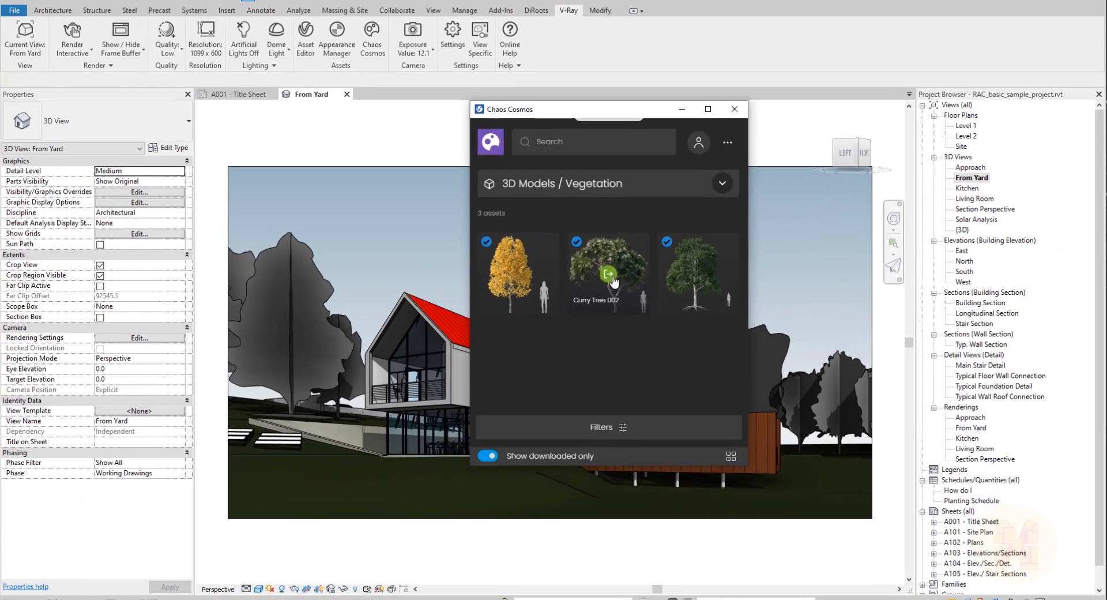
{"action": "left_click", "coordinate": [613, 280]}
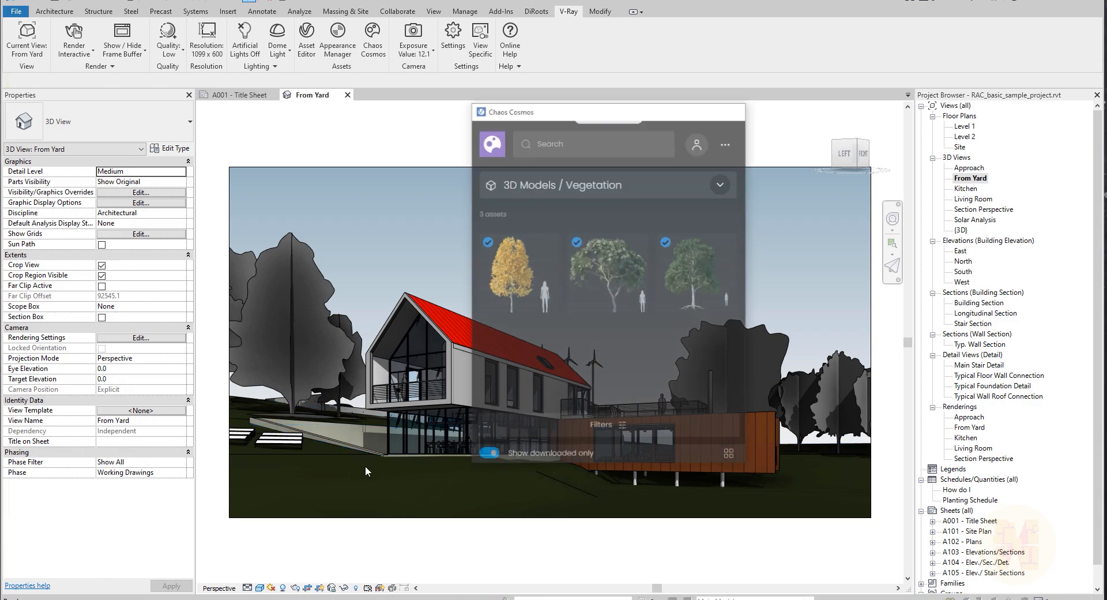
{"action": "left_click", "coordinate": [378, 464]}
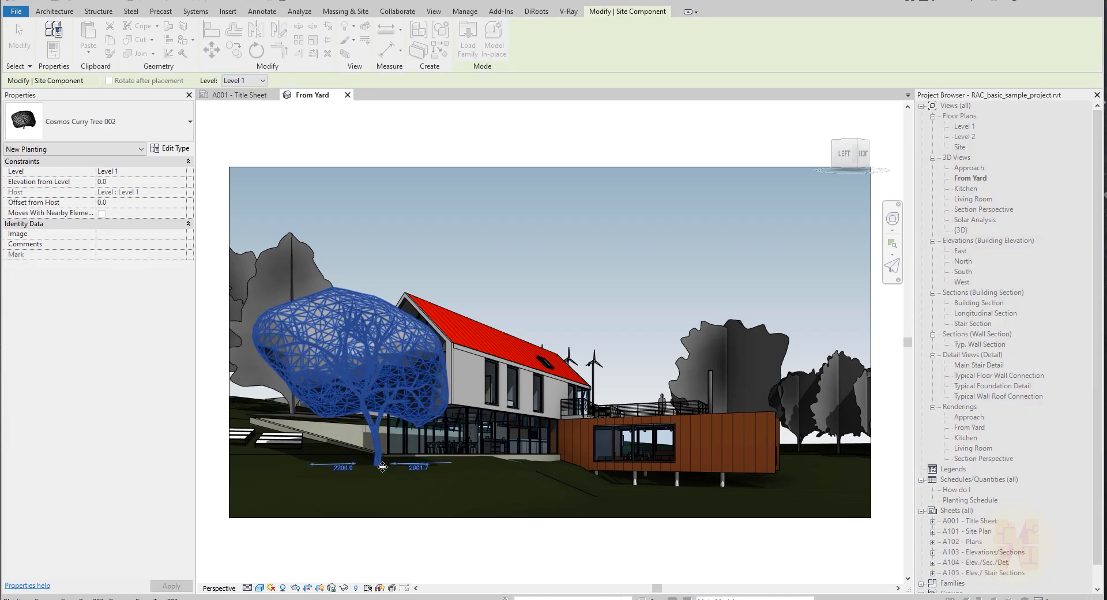
{"action": "key", "text": "Escape"}
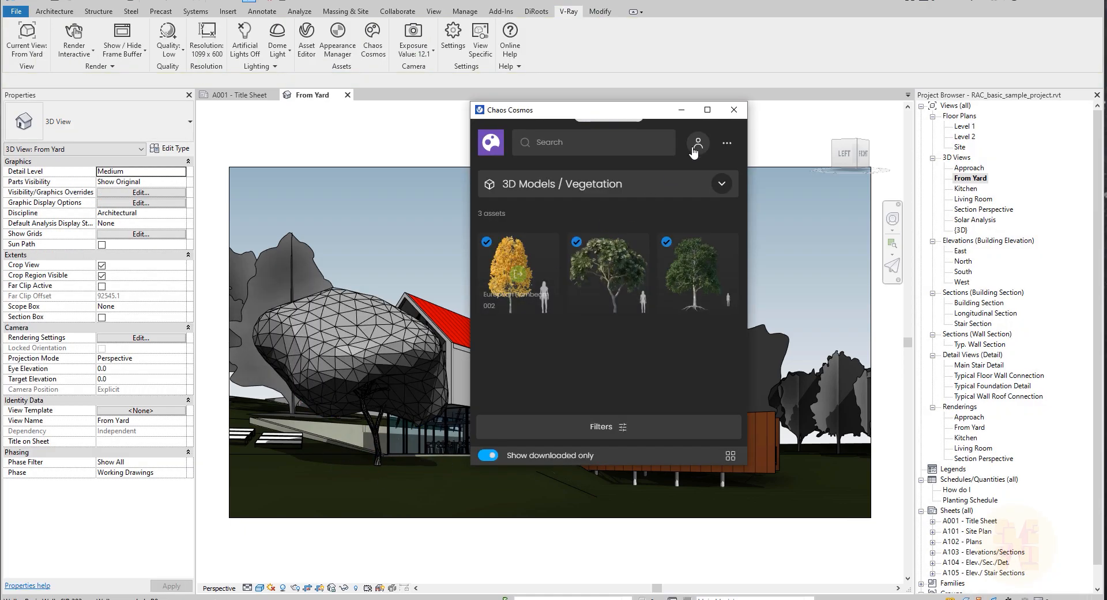
{"action": "left_click", "coordinate": [733, 109]}
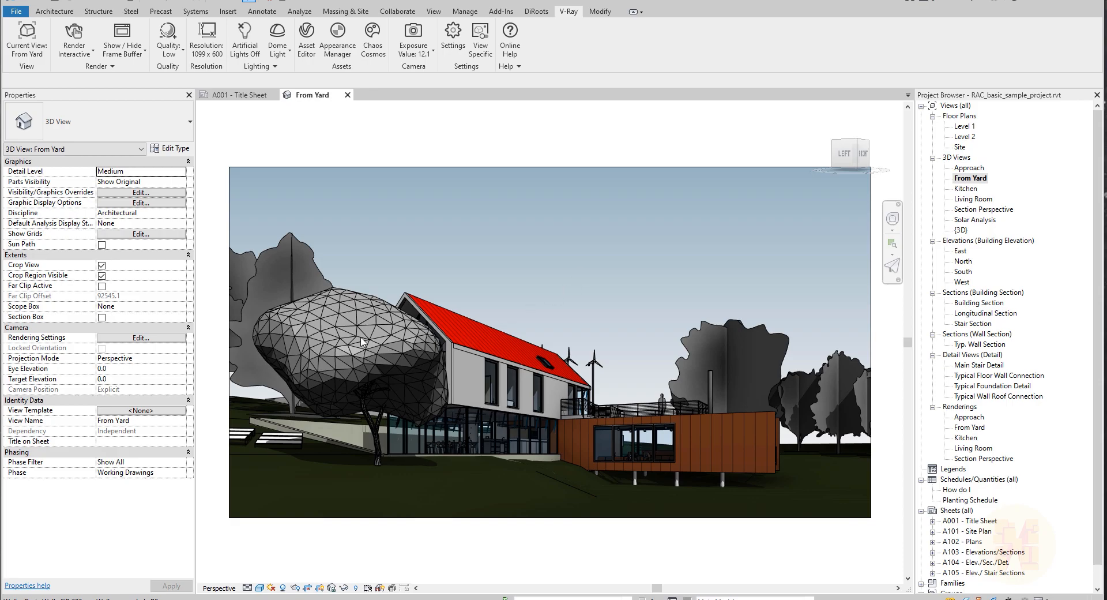
Select the placed Curry Tree 002 to inspect its proxy geometry and properties, and clear the selection
{"action": "left_click", "coordinate": [344, 372]}
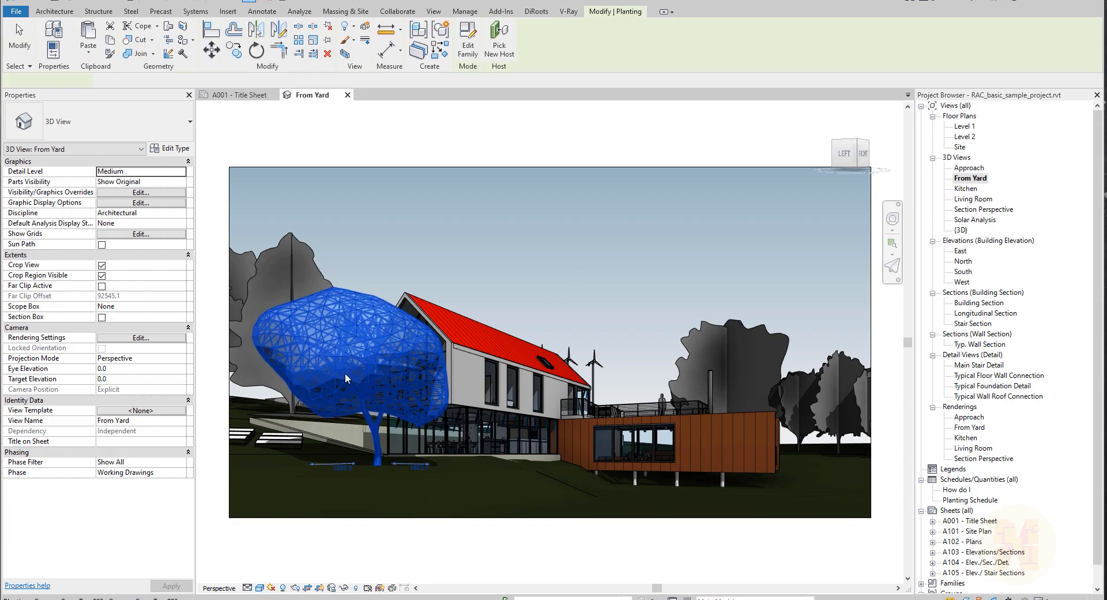
{"action": "left_click", "coordinate": [468, 234]}
{"action": "left_click", "coordinate": [366, 321]}
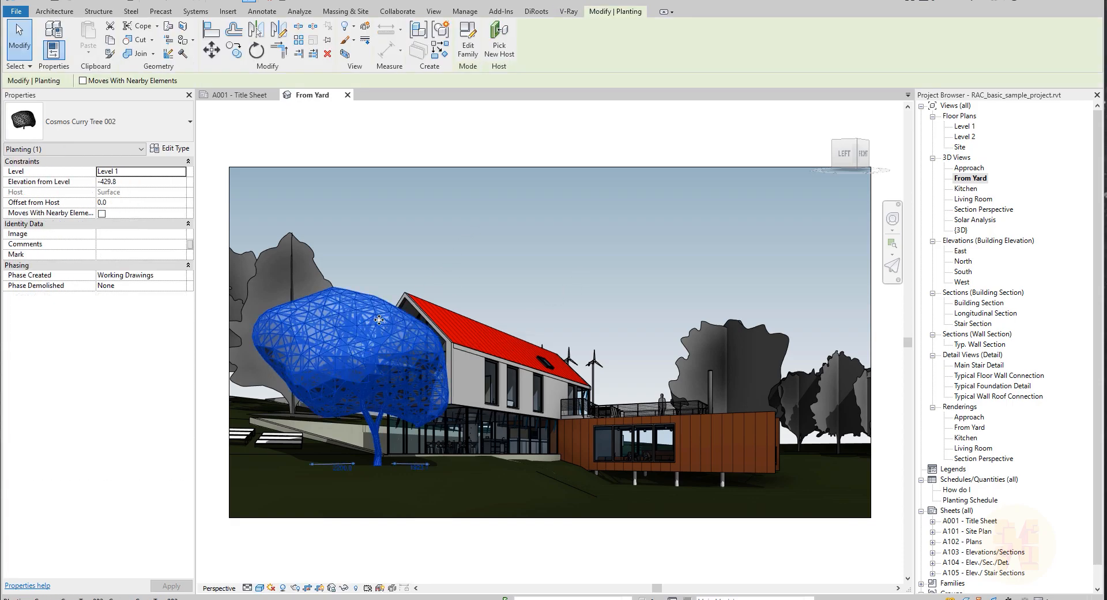
{"action": "left_click", "coordinate": [507, 279]}
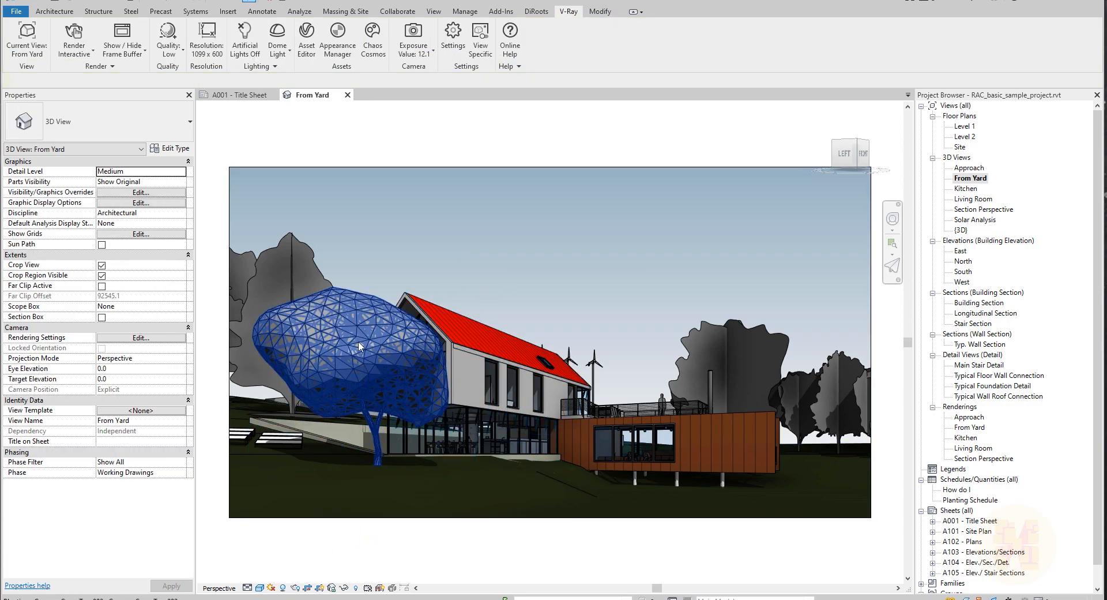
{"action": "left_click", "coordinate": [354, 374]}
{"action": "left_click", "coordinate": [457, 212]}
Compare the tree's display at different view detail levels, ending with the view at Medium
{"action": "left_click", "coordinate": [249, 589]}
{"action": "left_click", "coordinate": [264, 551]}
{"action": "left_click", "coordinate": [248, 588]}
{"action": "left_click", "coordinate": [261, 575]}
{"action": "left_click", "coordinate": [249, 588]}
{"action": "left_click", "coordinate": [264, 563]}
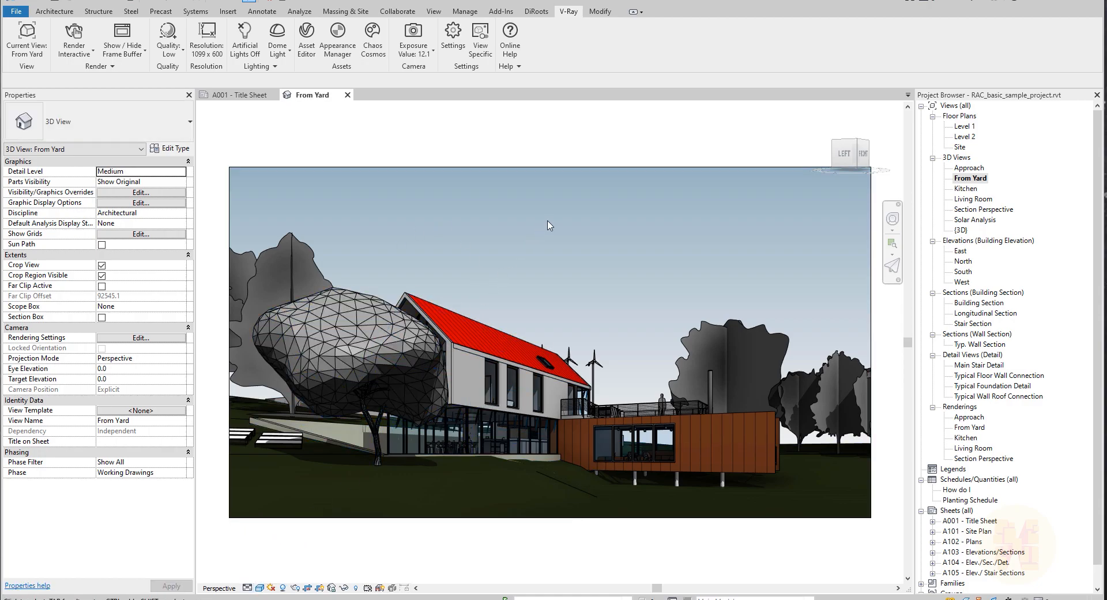
Render the From Yard view interactively to check the curry tree, keeping the frame buffer and progress windows apart
{"action": "left_click", "coordinate": [74, 35]}
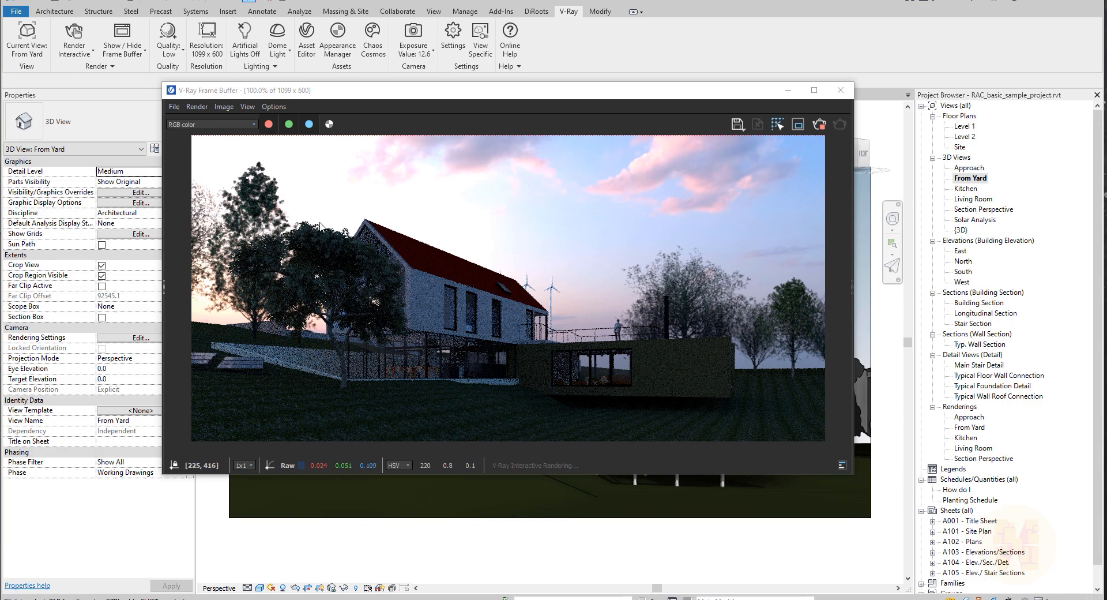
{"action": "left_click_drag", "start_coordinate": [356, 94], "coordinate": [709, 111]}
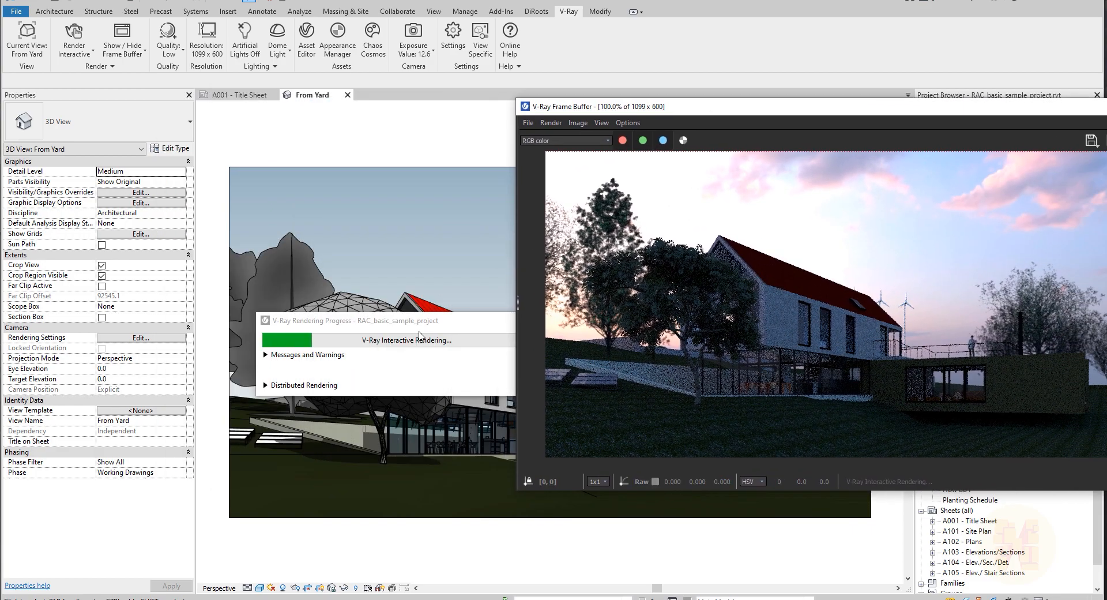
{"action": "left_click_drag", "start_coordinate": [403, 321], "coordinate": [363, 527]}
{"action": "left_click_drag", "start_coordinate": [729, 112], "coordinate": [374, 101]}
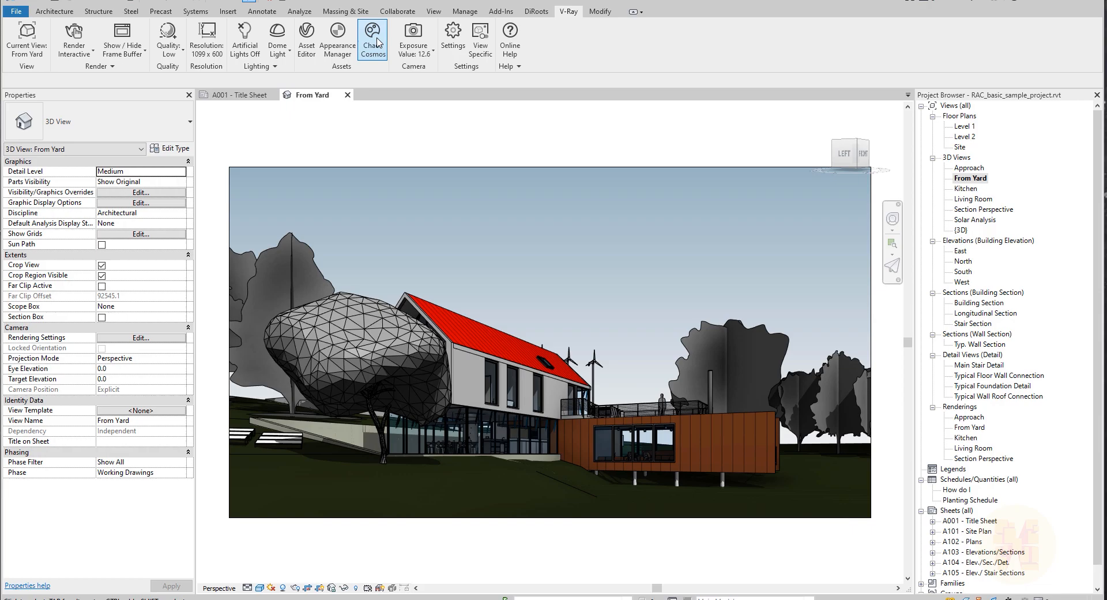
Reopen Chaos Cosmos, return from the Curry Tree 002 page to the Vegetation models, and browse the category list
{"action": "left_click", "coordinate": [376, 40]}
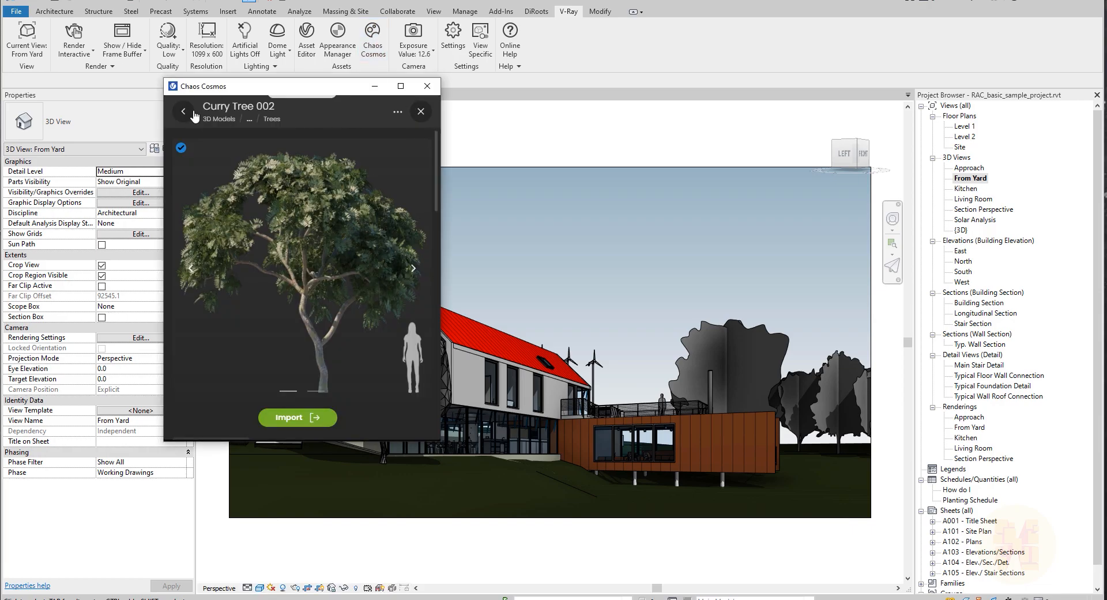
{"action": "left_click", "coordinate": [183, 111]}
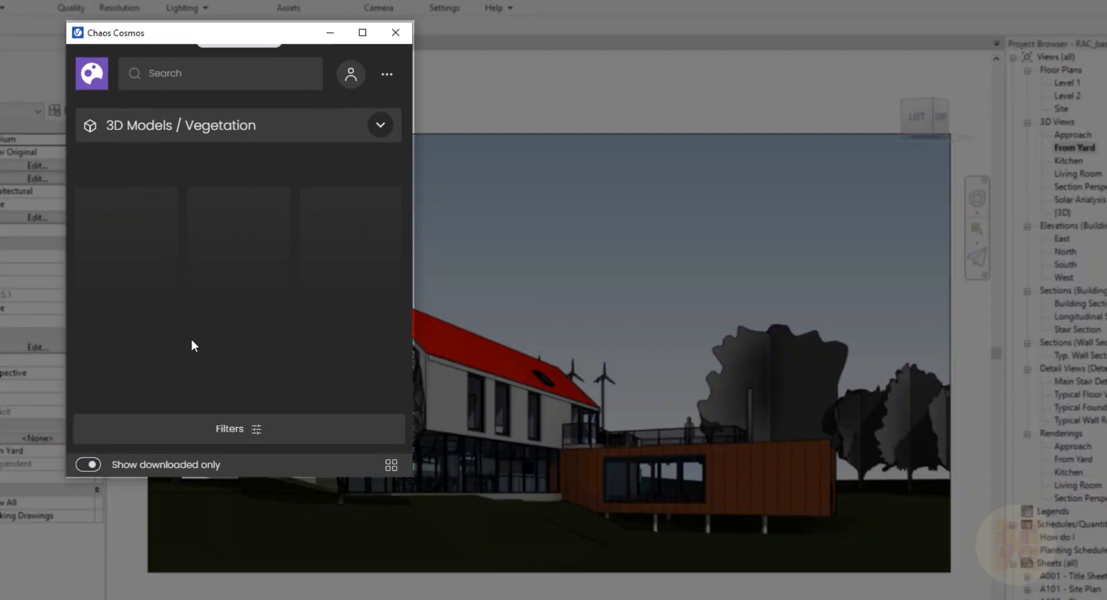
{"action": "scroll", "coordinate": [289, 302], "scroll_direction": "down", "scroll_amount": 4}
{"action": "scroll", "coordinate": [289, 304], "scroll_direction": "up", "scroll_amount": 4}
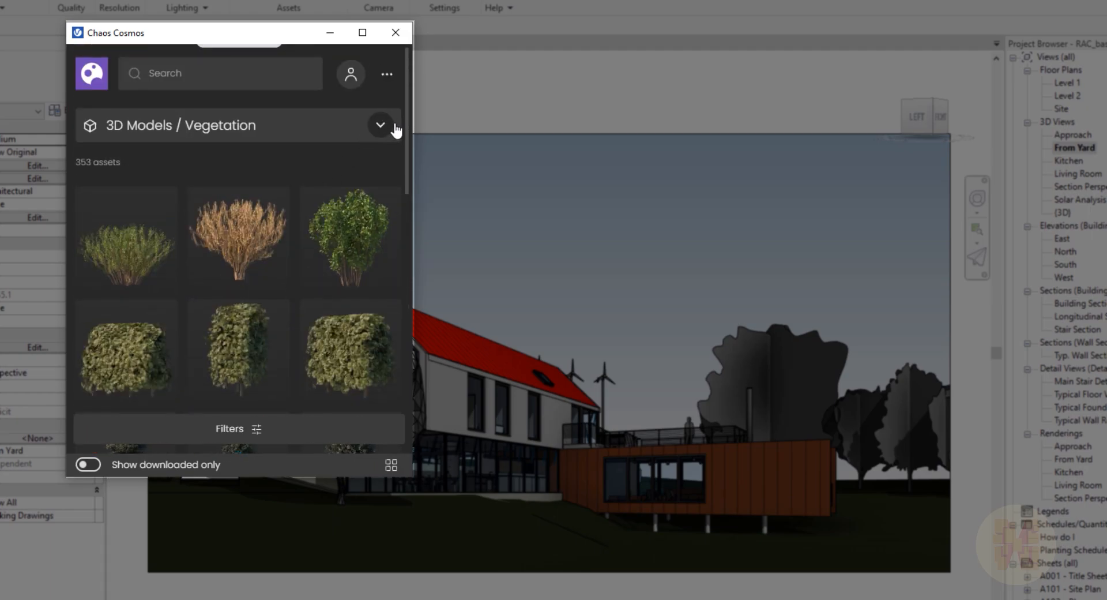
{"action": "left_click", "coordinate": [394, 124]}
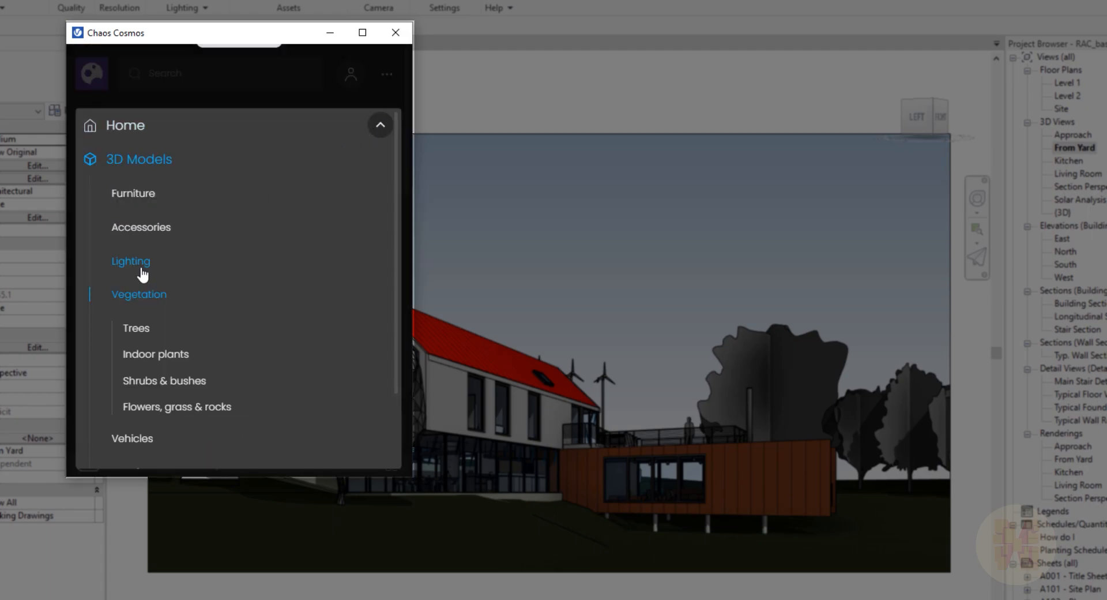
{"action": "scroll", "coordinate": [172, 264], "scroll_direction": "down", "scroll_amount": 2}
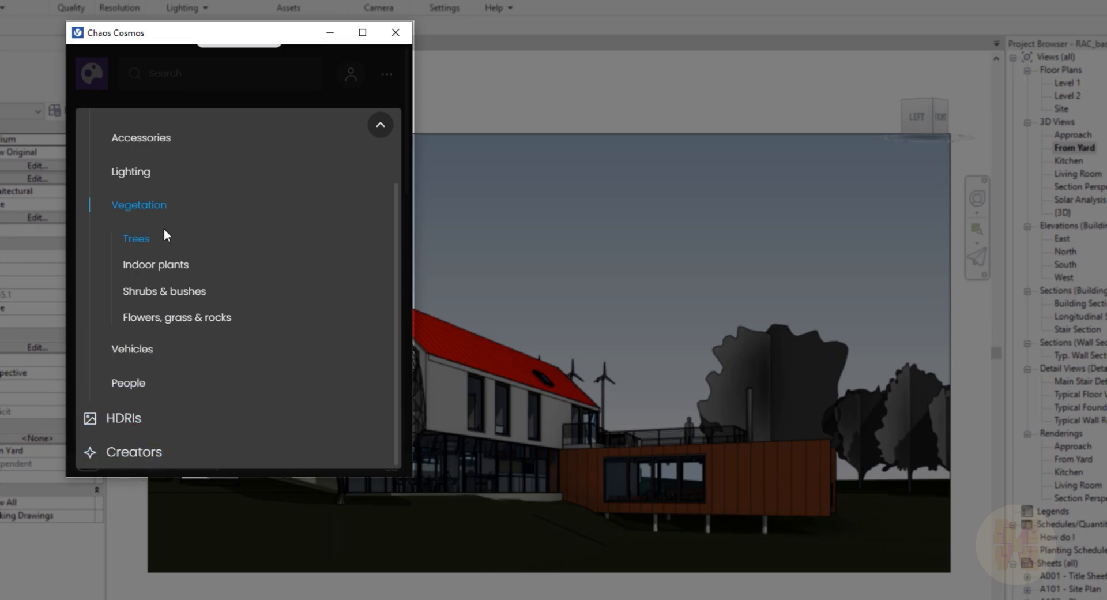
Browse the Chaos Cosmos creators and show the people models by 3DPeople
{"action": "left_click", "coordinate": [151, 454]}
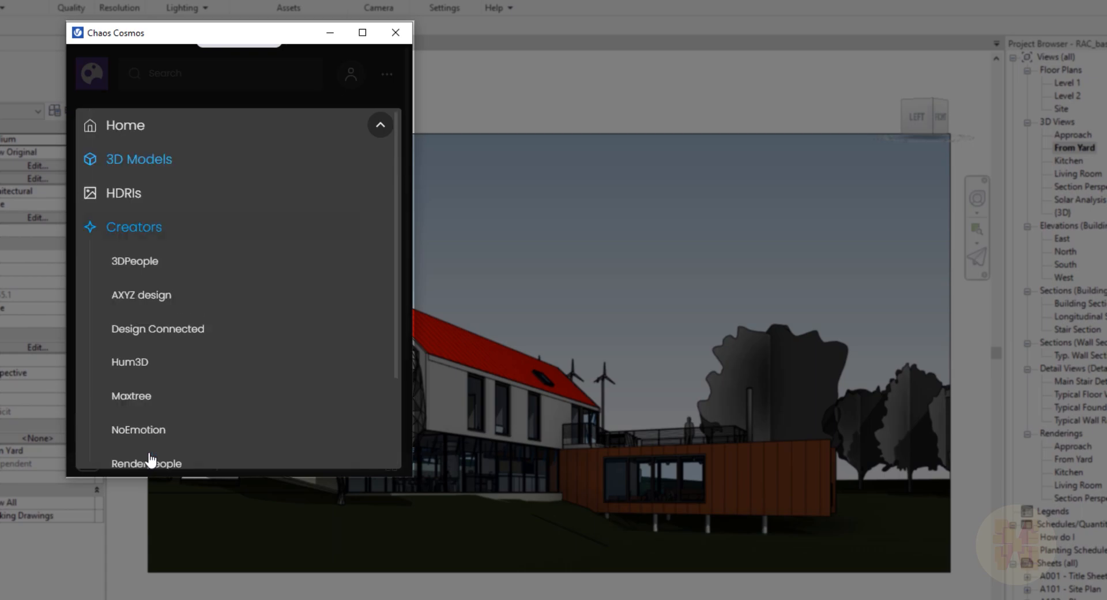
{"action": "scroll", "coordinate": [257, 346], "scroll_direction": "down", "scroll_amount": 2}
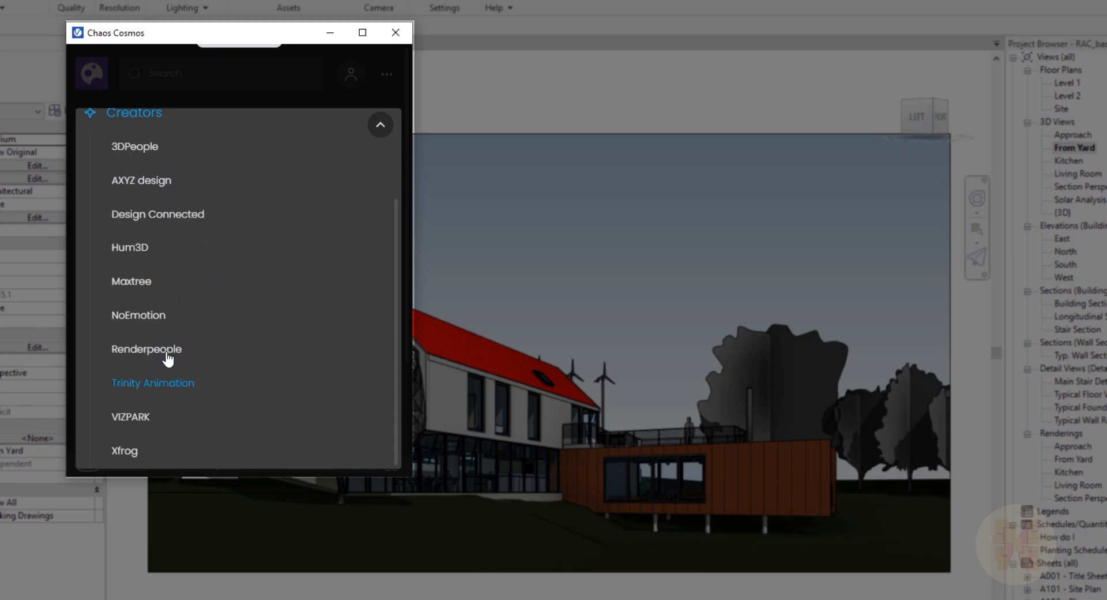
{"action": "left_click", "coordinate": [136, 151]}
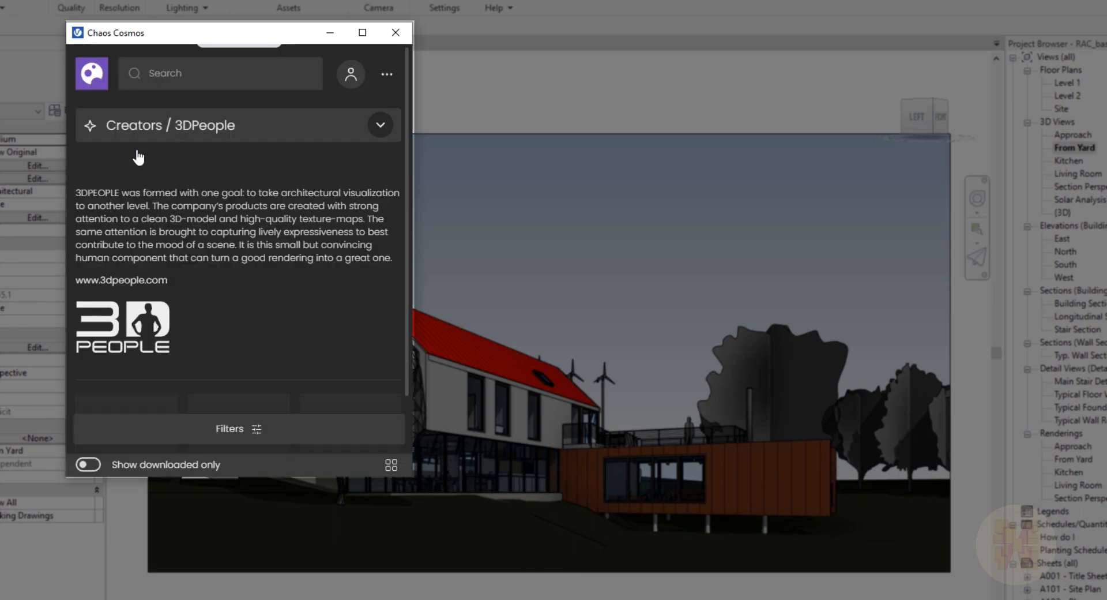
{"action": "scroll", "coordinate": [236, 294], "scroll_direction": "down", "scroll_amount": 5}
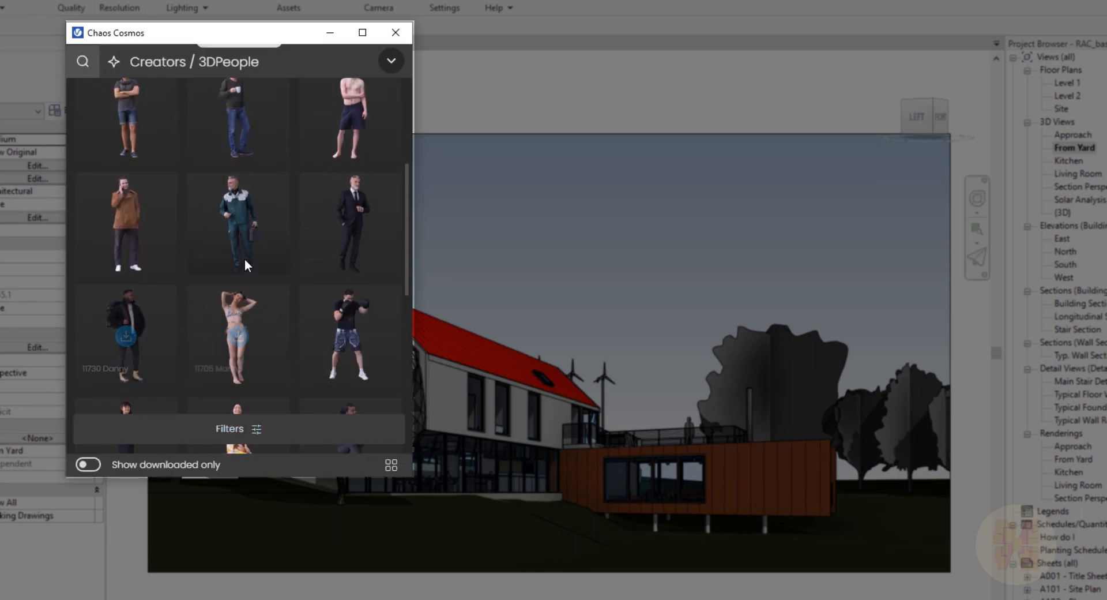
Download and import the 3DPeople model of a man in a black suit, and place him on the lawn in front of the house
{"action": "left_click", "coordinate": [351, 223]}
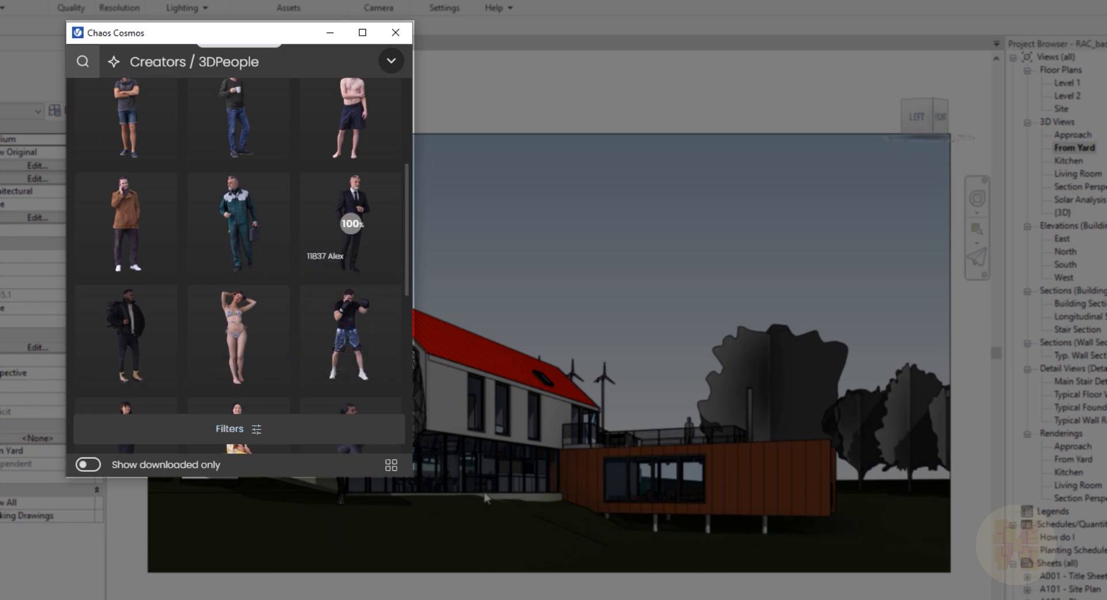
{"action": "left_click", "coordinate": [351, 226]}
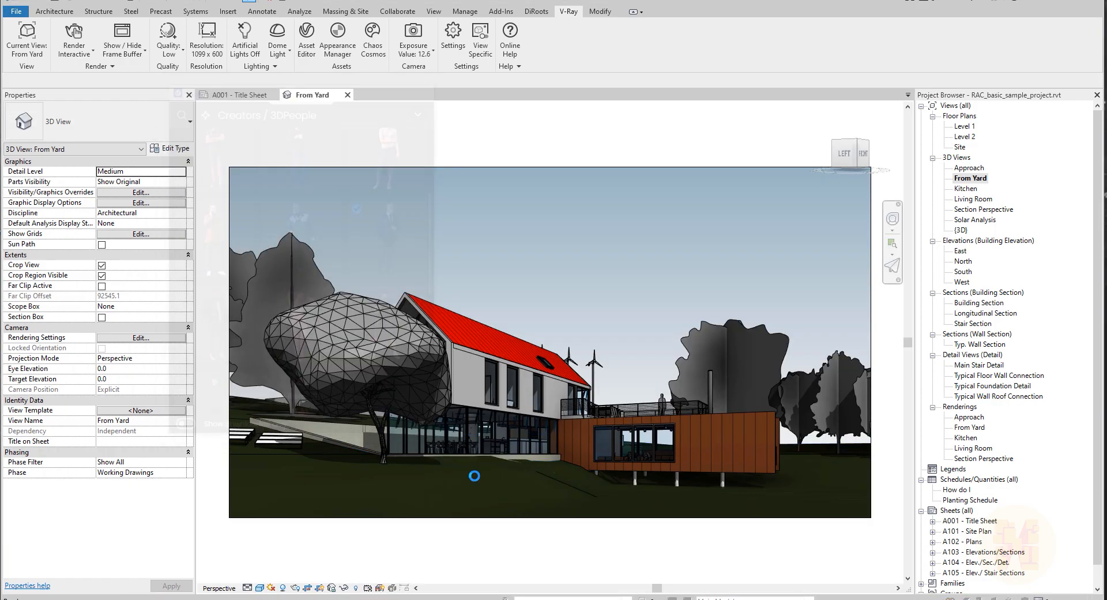
{"action": "left_click", "coordinate": [426, 489]}
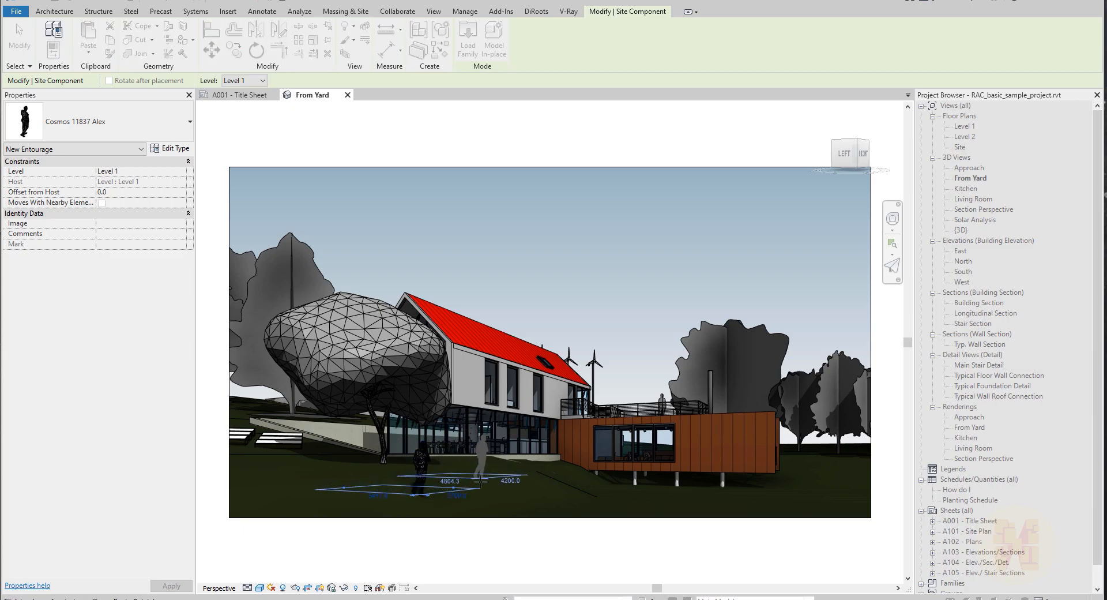
{"action": "key", "text": "Escape"}
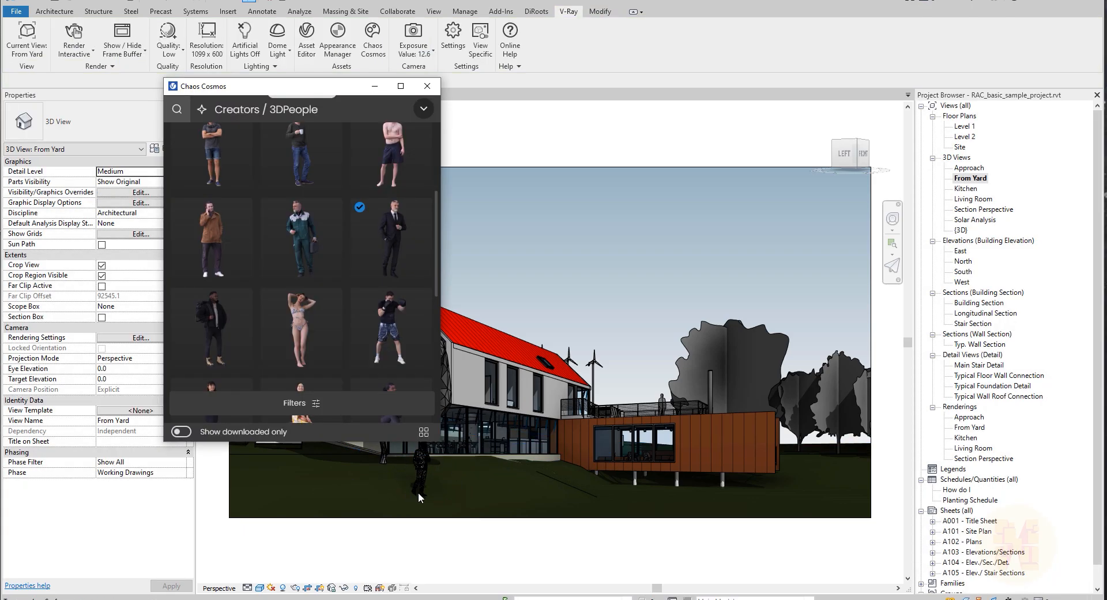
{"action": "left_click", "coordinate": [427, 86]}
Render the From Yard view interactively to check the man on the lawn, moving the frame buffer fully into view
{"action": "left_click", "coordinate": [74, 39]}
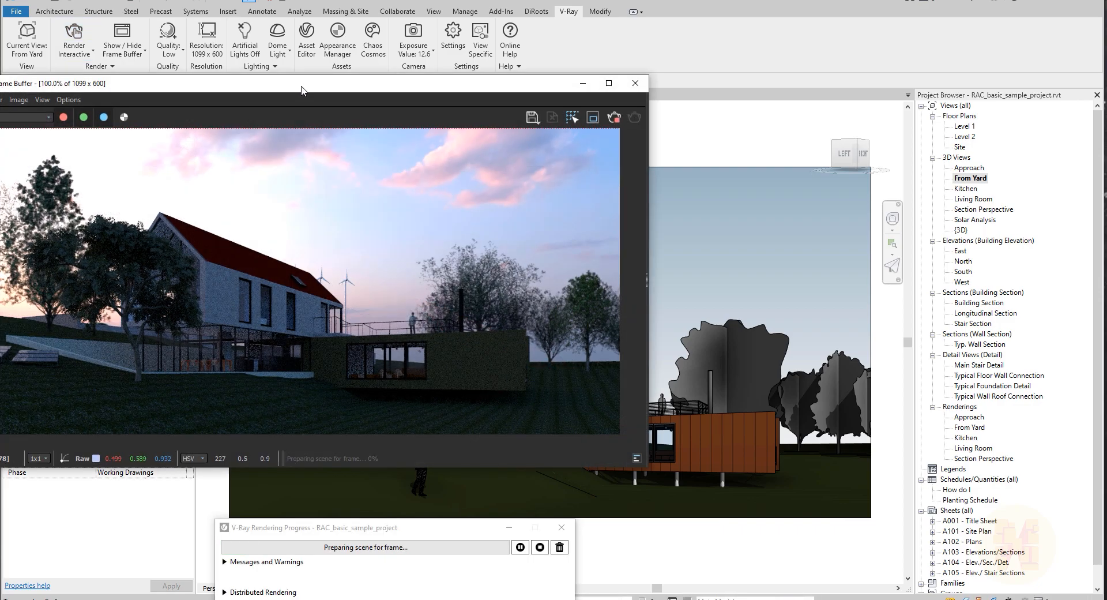
{"action": "left_click_drag", "start_coordinate": [295, 74], "coordinate": [516, 102]}
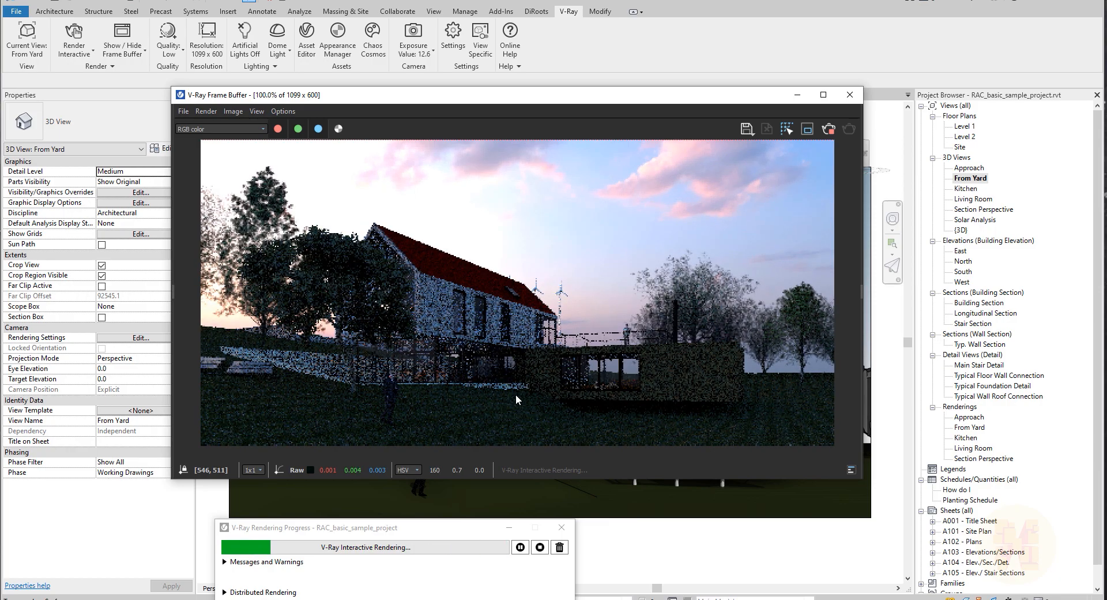
{"action": "scroll", "coordinate": [392, 420], "scroll_direction": "up", "scroll_amount": 2}
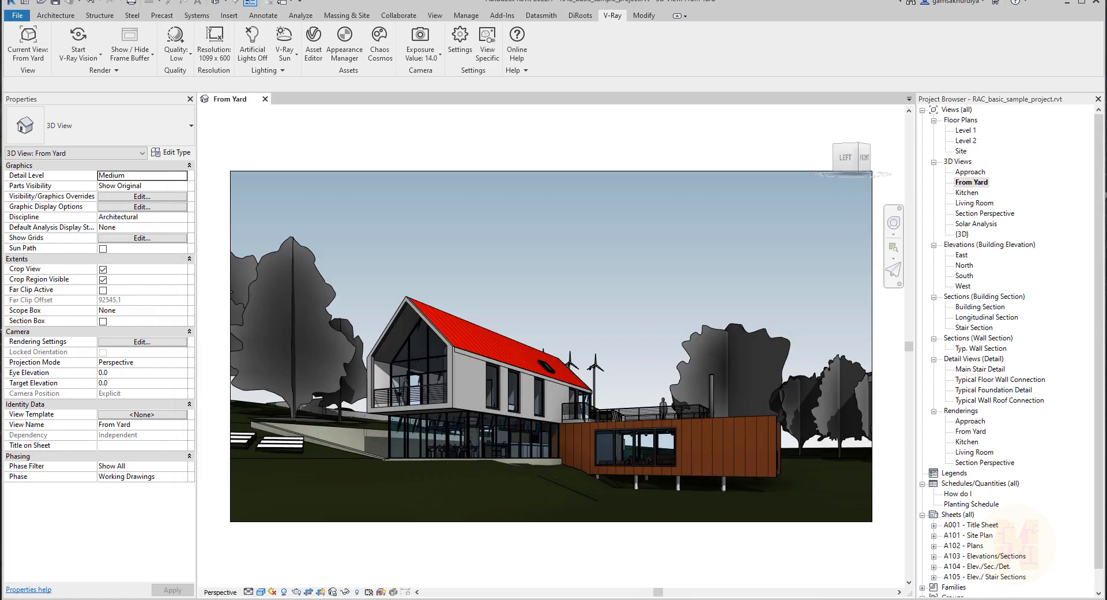
Browse the Chaos Cosmos category list, return to the library's home page, and move its window clear of the house
{"action": "left_click_drag", "start_coordinate": [0, 101], "coordinate": [412, 107]}
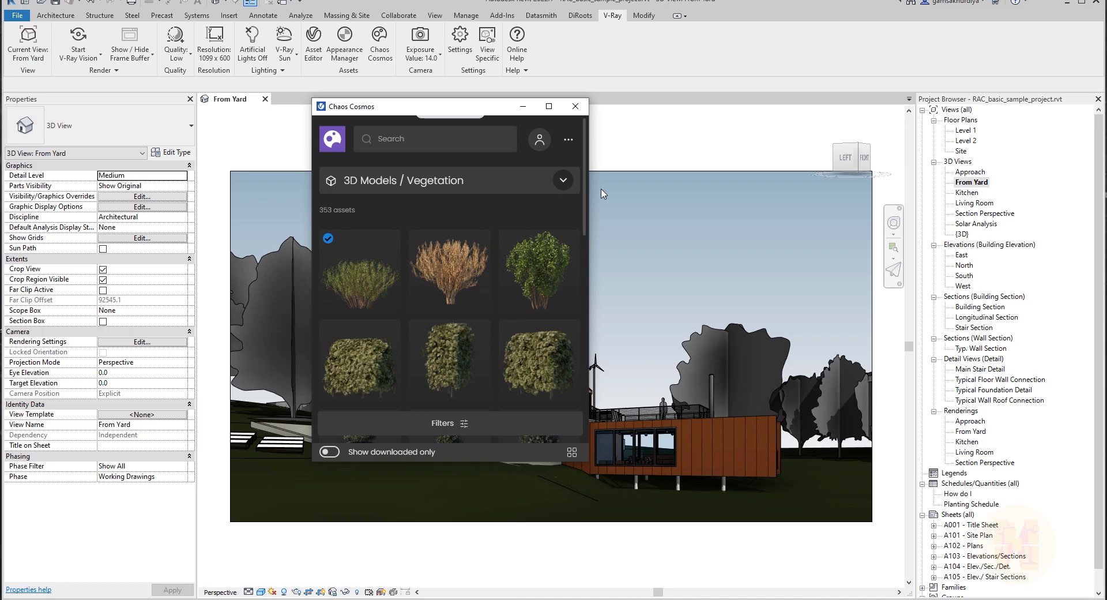
{"action": "left_click", "coordinate": [563, 180]}
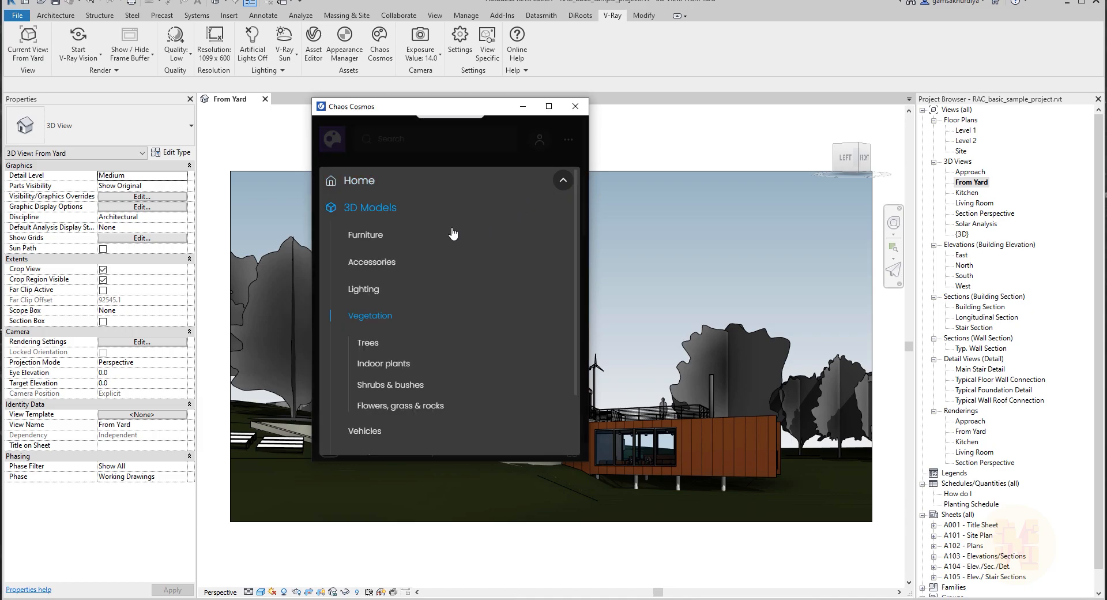
{"action": "scroll", "coordinate": [383, 254], "scroll_direction": "down", "scroll_amount": 3}
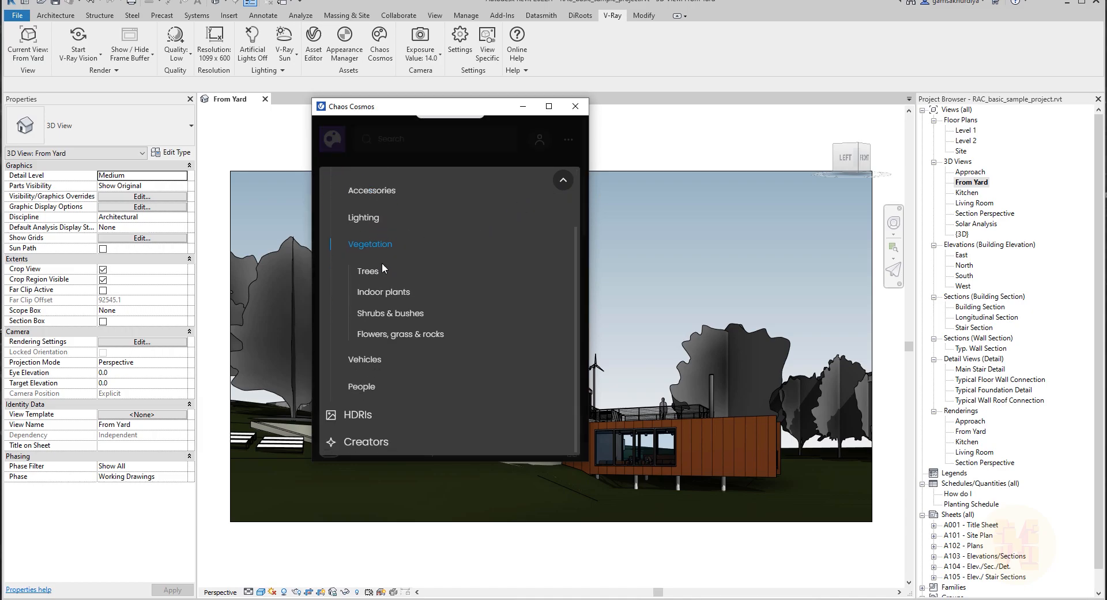
{"action": "scroll", "coordinate": [382, 261], "scroll_direction": "up", "scroll_amount": 3}
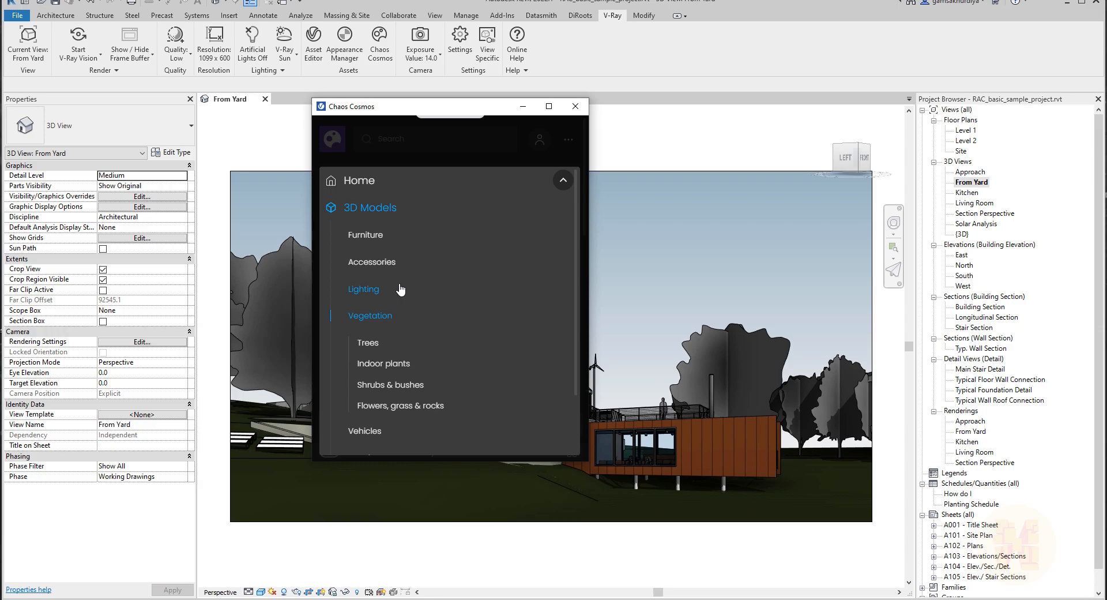
{"action": "left_click", "coordinate": [366, 186]}
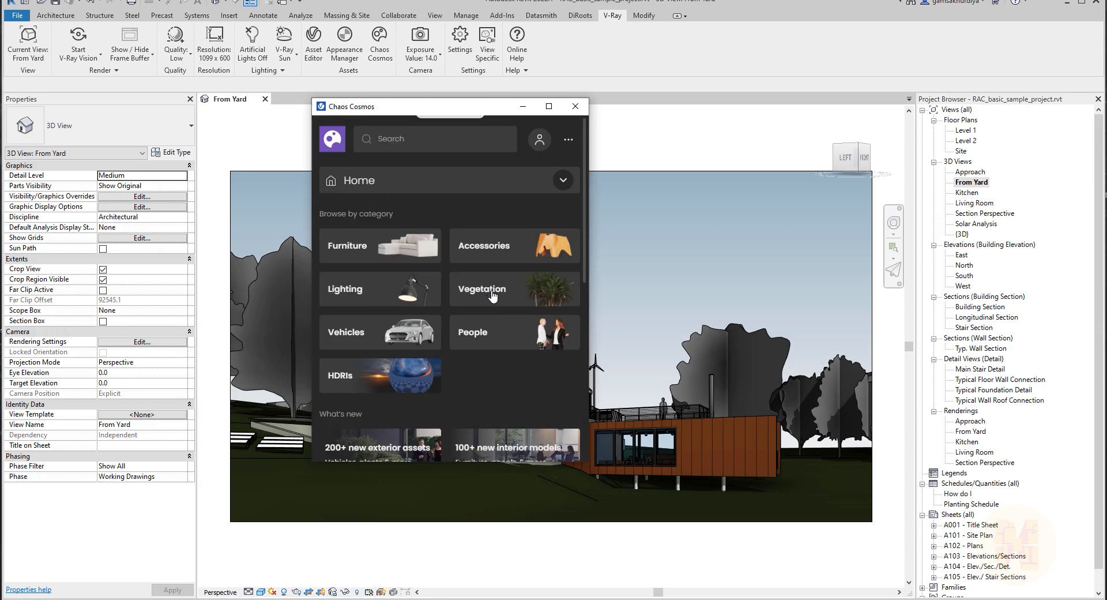
{"action": "left_click_drag", "start_coordinate": [442, 118], "coordinate": [687, 122]}
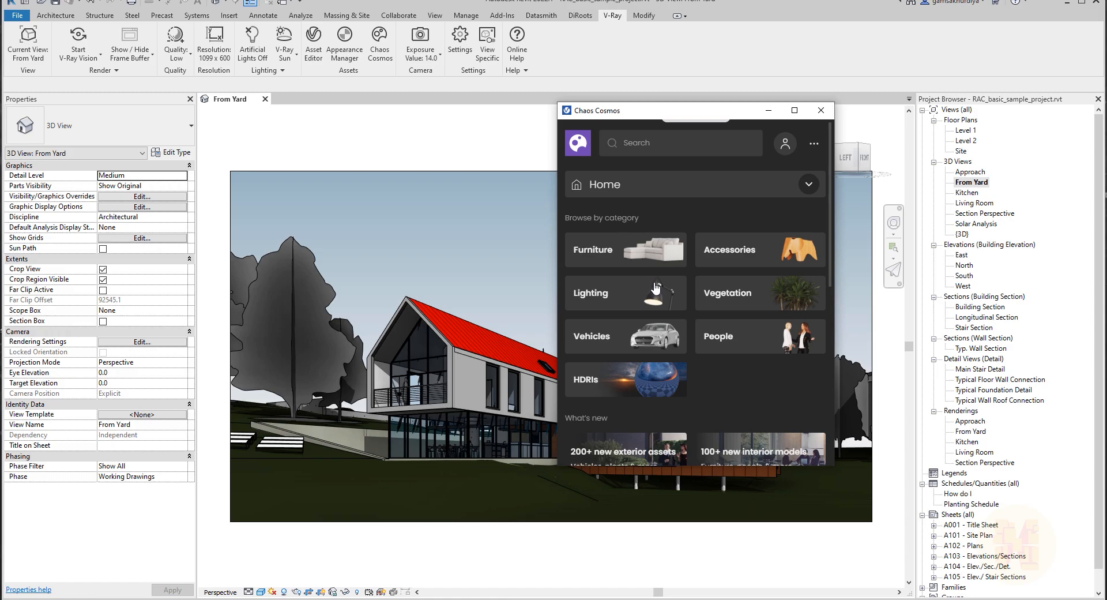
Download and import the Common Hazel 002 model from the Vegetation category, and place it on the lawn in front of the house
{"action": "left_click", "coordinate": [731, 299]}
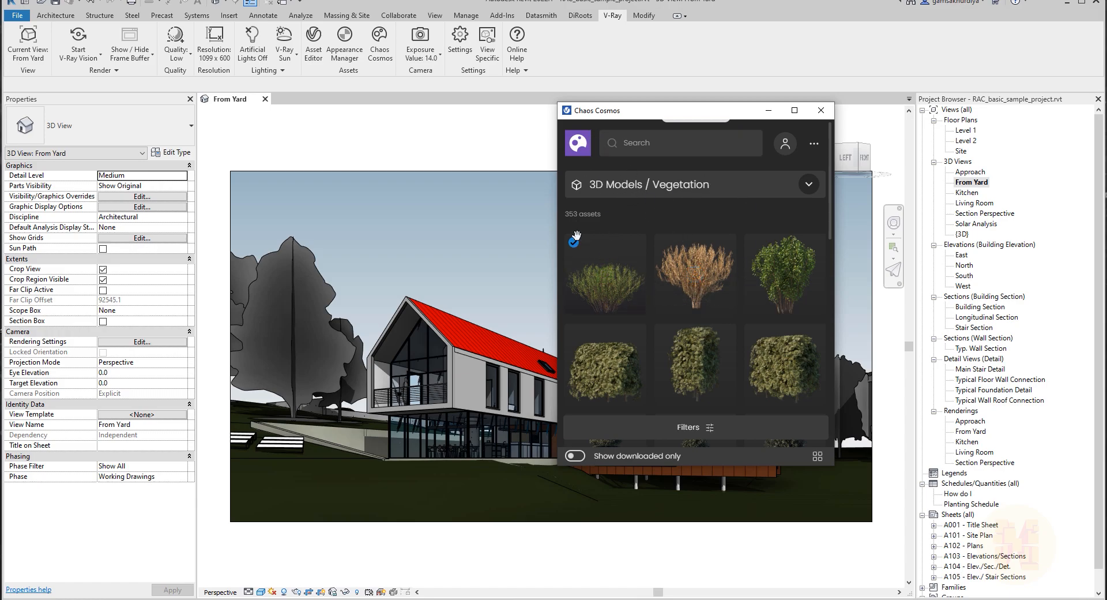
{"action": "mouse_move", "coordinate": [691, 283]}
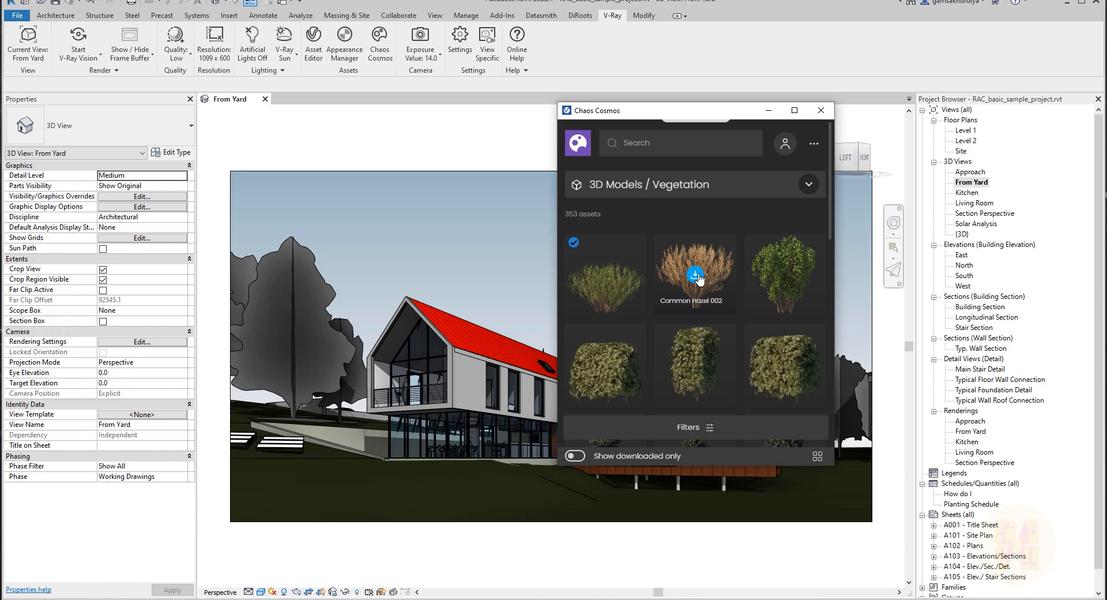
{"action": "left_click", "coordinate": [695, 278]}
{"action": "left_click", "coordinate": [696, 276]}
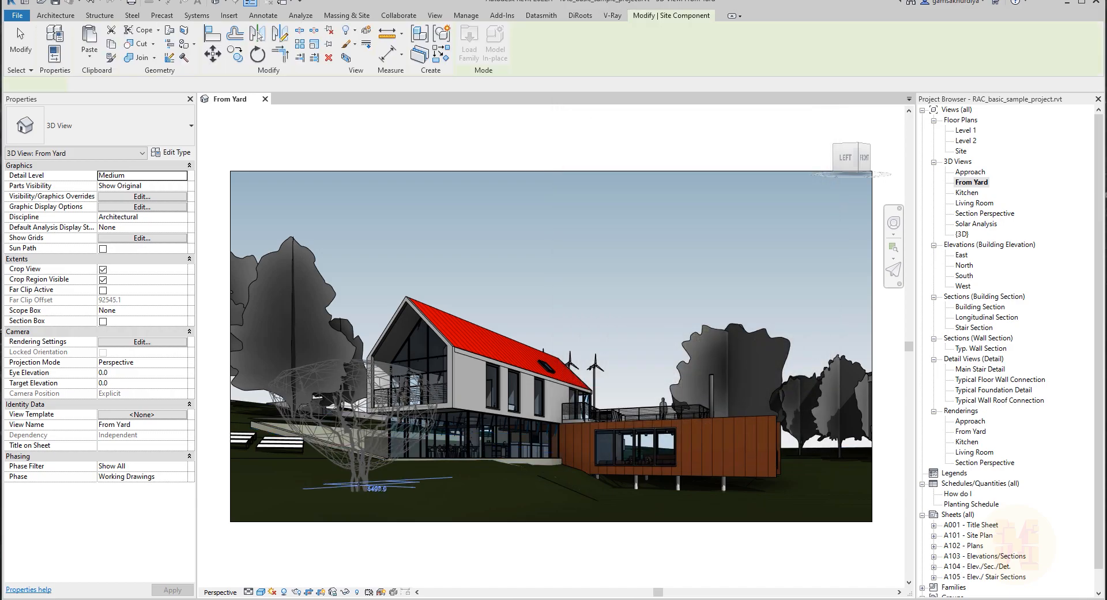
{"action": "left_click", "coordinate": [366, 481]}
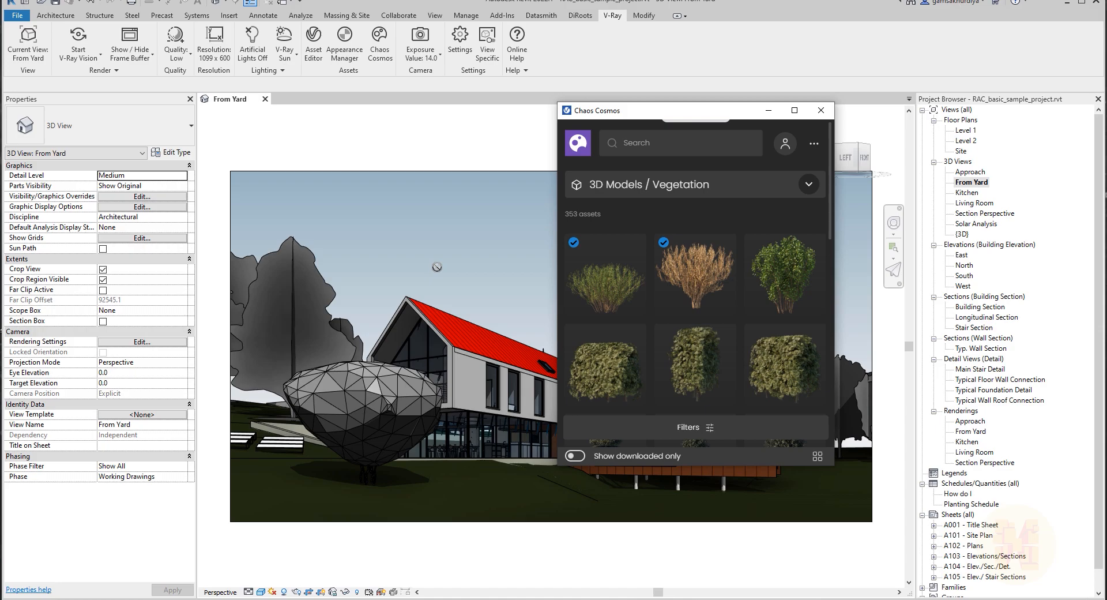
Look over the Chairs models and the remaining Chaos Cosmos categories, and close the asset library
{"action": "left_click", "coordinate": [384, 397]}
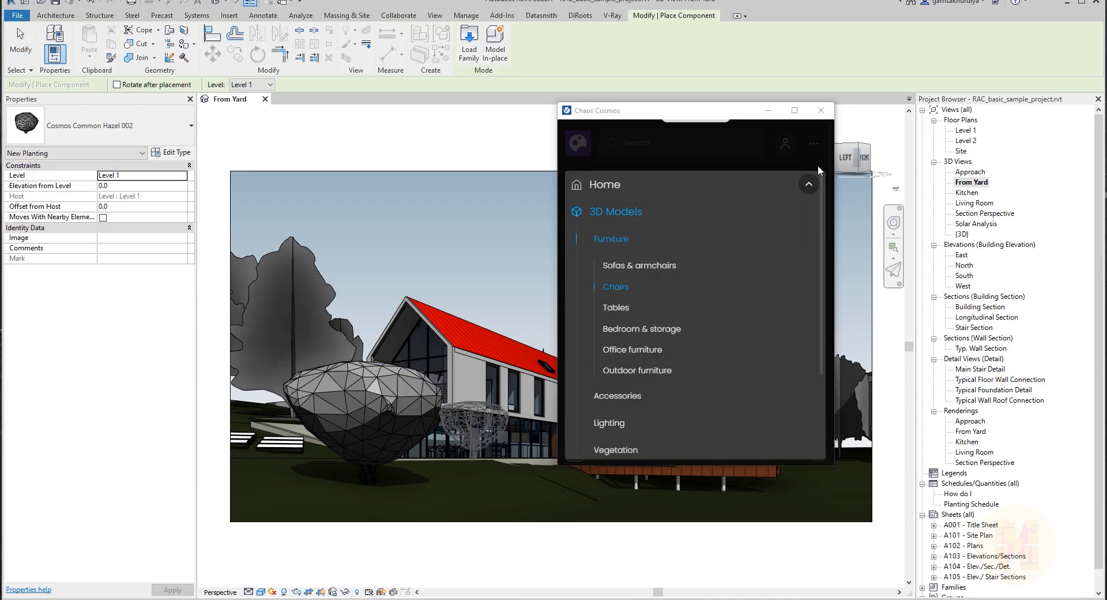
{"action": "left_click", "coordinate": [810, 185]}
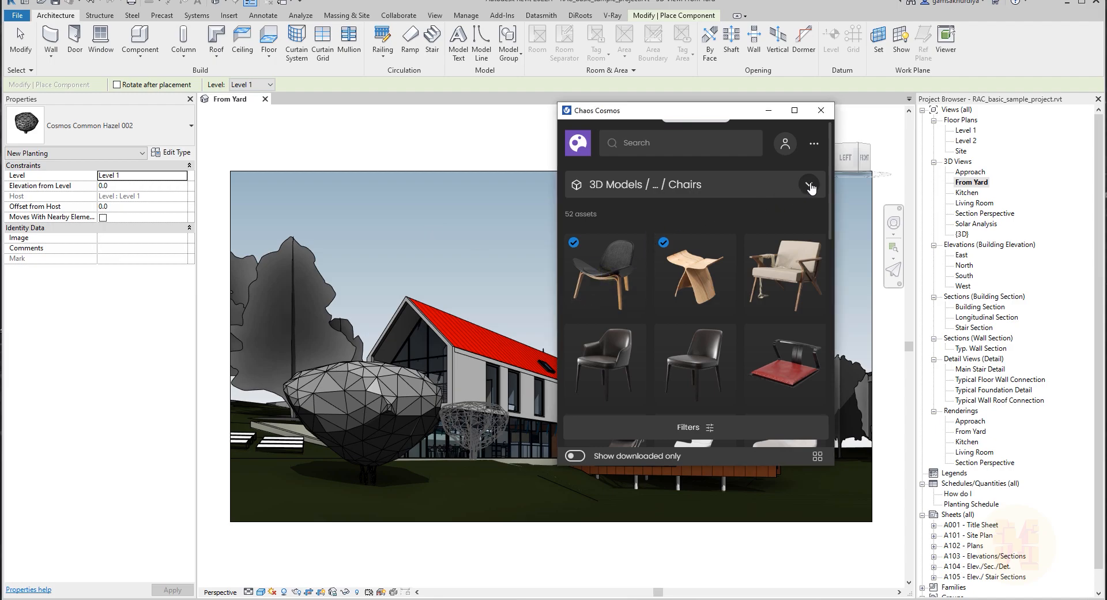
{"action": "left_click", "coordinate": [809, 185]}
{"action": "scroll", "coordinate": [713, 270], "scroll_direction": "down", "scroll_amount": 2}
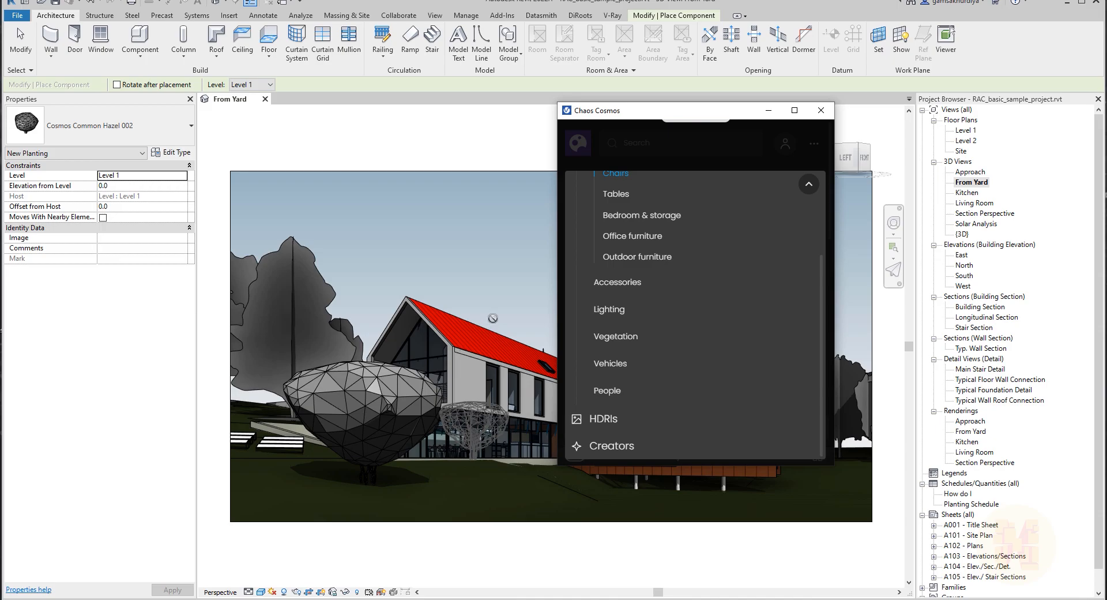
{"action": "left_click", "coordinate": [483, 267]}
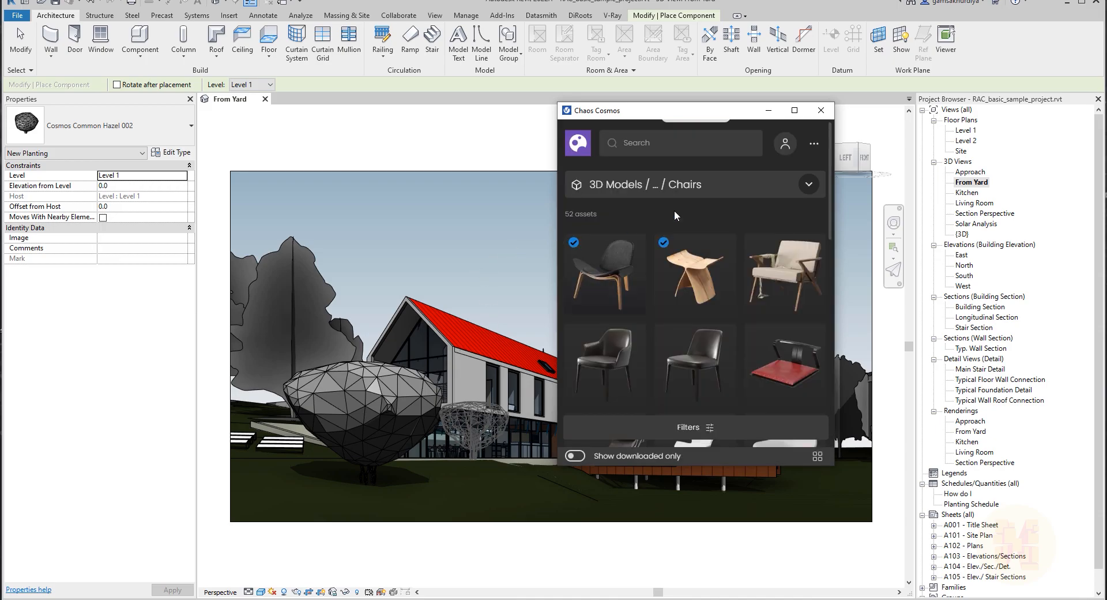
{"action": "left_click", "coordinate": [821, 110]}
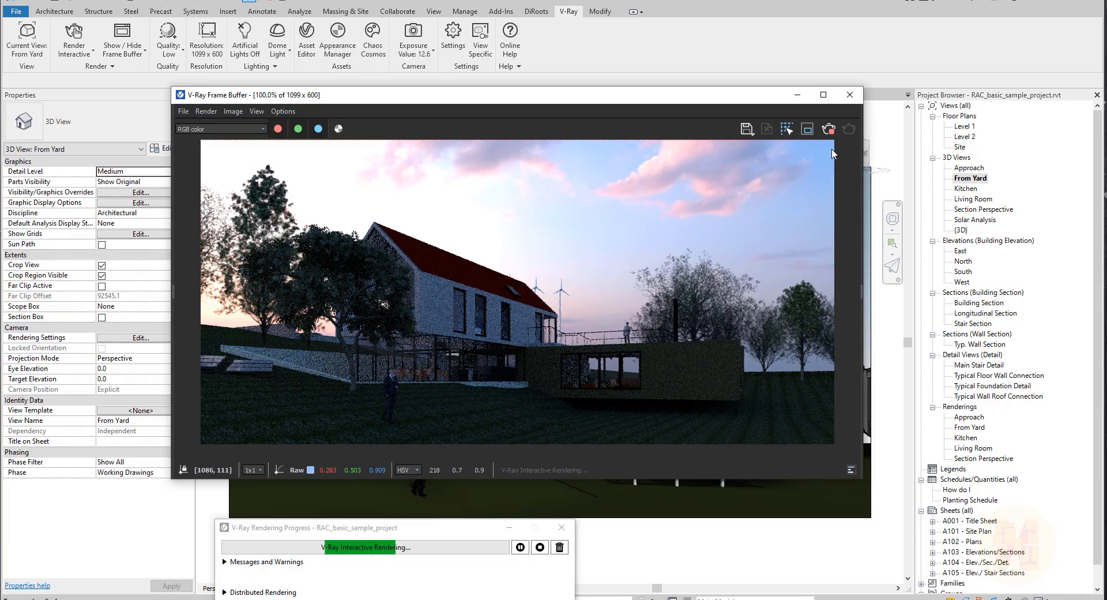
Stop the interactive rendering, and close the frame buffer and the rendering progress window
{"action": "left_click", "coordinate": [832, 123]}
{"action": "left_click", "coordinate": [850, 95]}
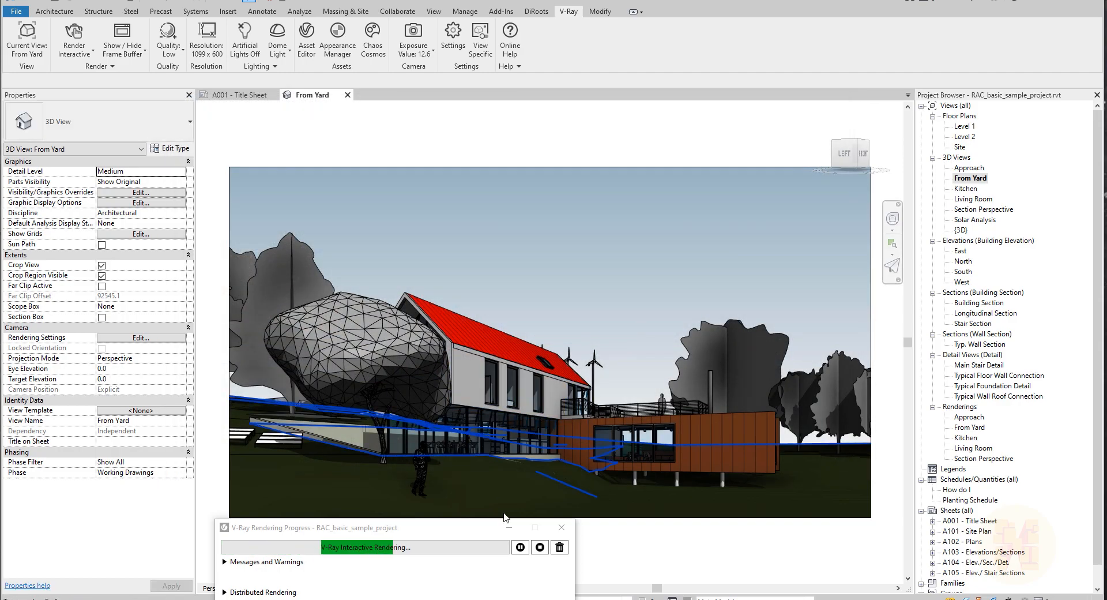
{"action": "left_click", "coordinate": [561, 527]}
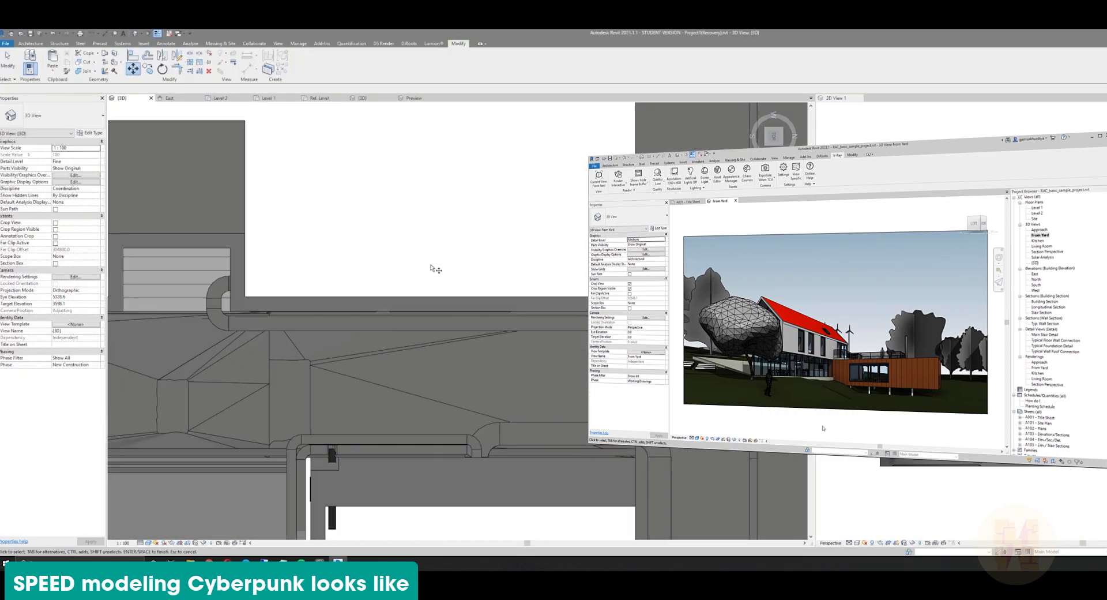
{"action": "scroll", "coordinate": [433, 269], "scroll_direction": "up", "scroll_amount": 2}
{"action": "key", "text": "Escape"}
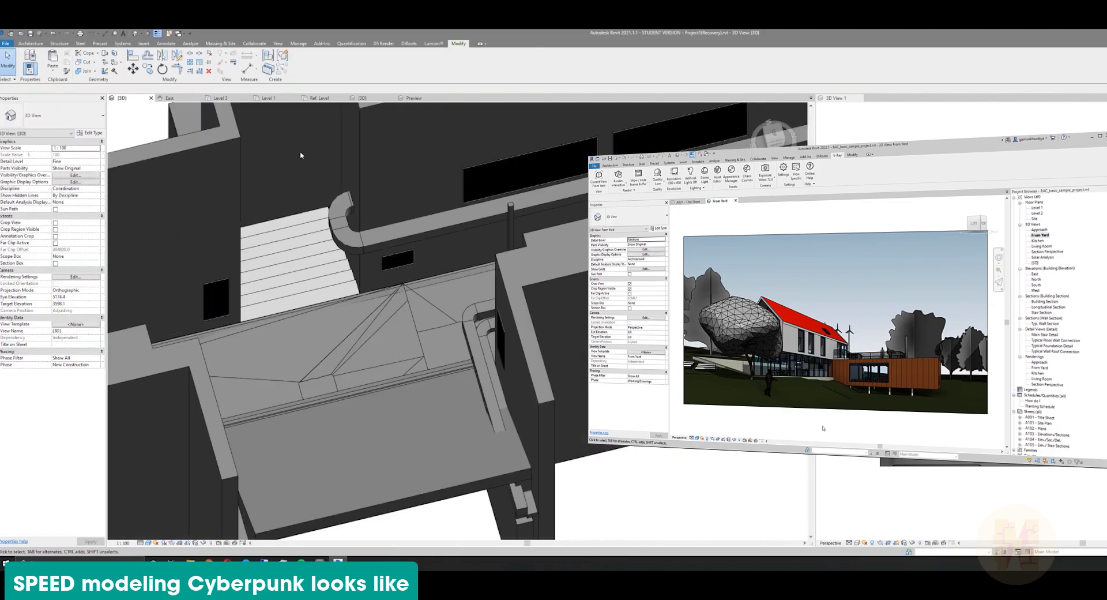